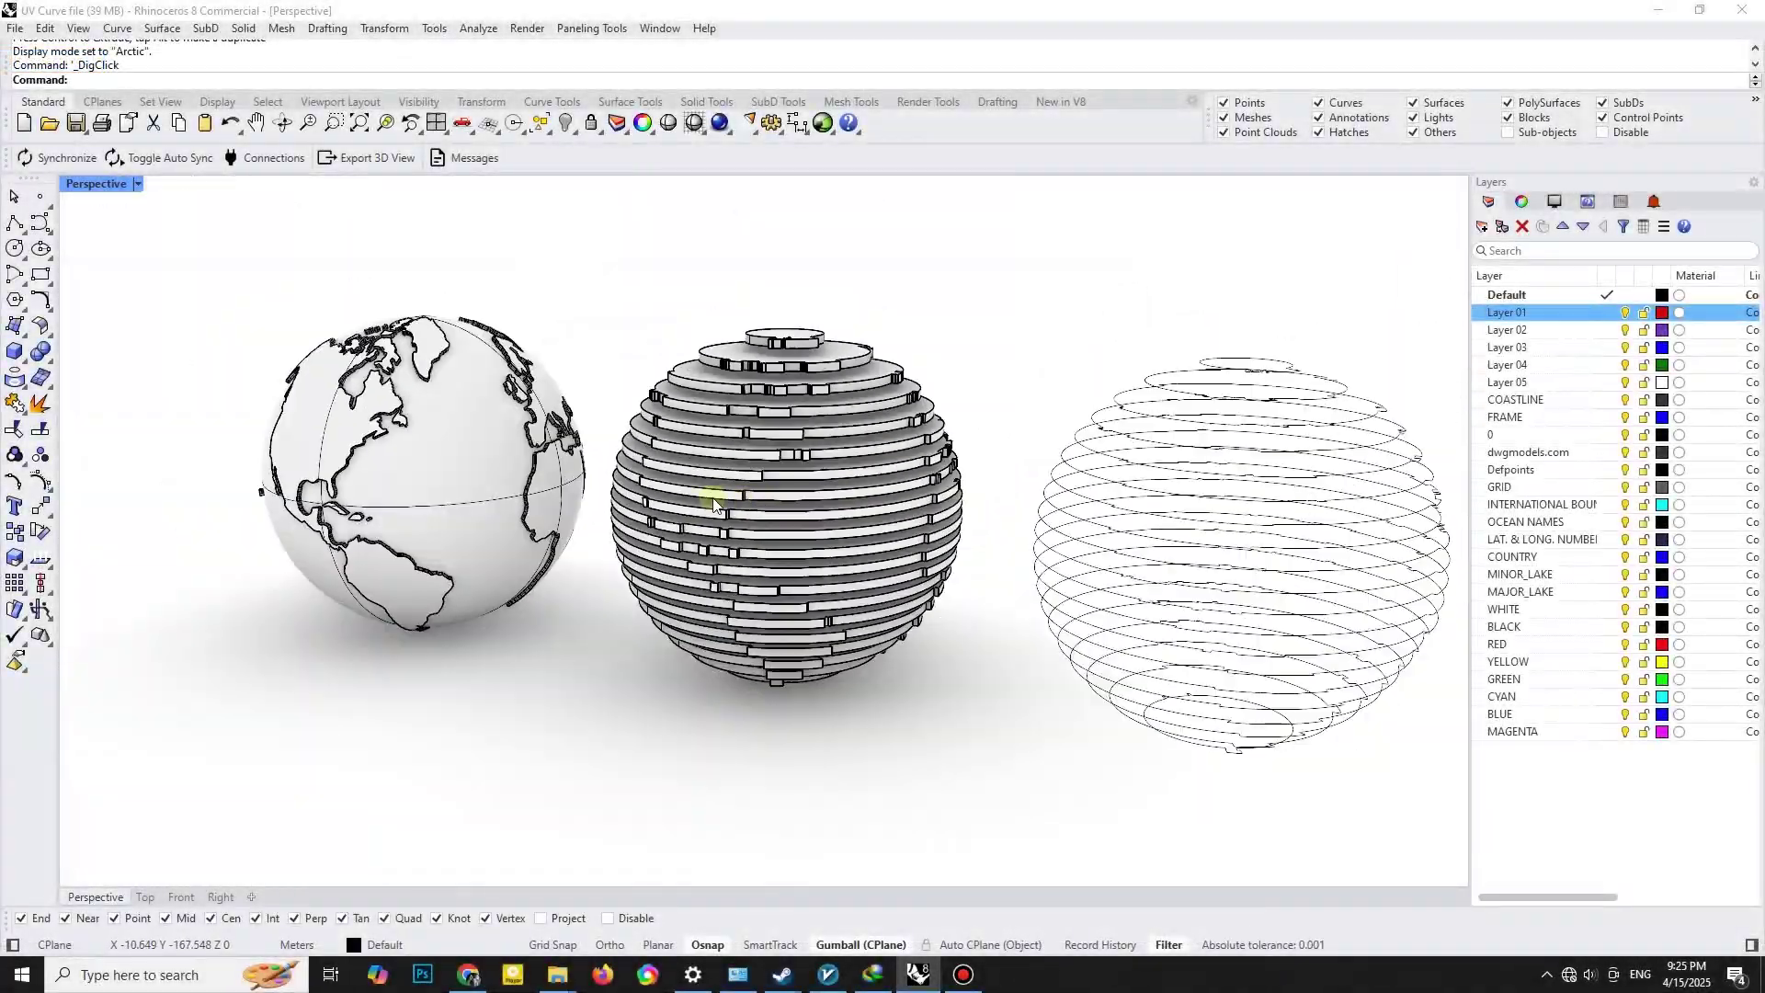
Orbit the Perspective view slightly to see the tops of the globe and sliced spheres.
right_drag(713, 499, 742, 513)
Switch to Shaded display and hide both sliced spheres, leaving only the globe.
click(137, 183)
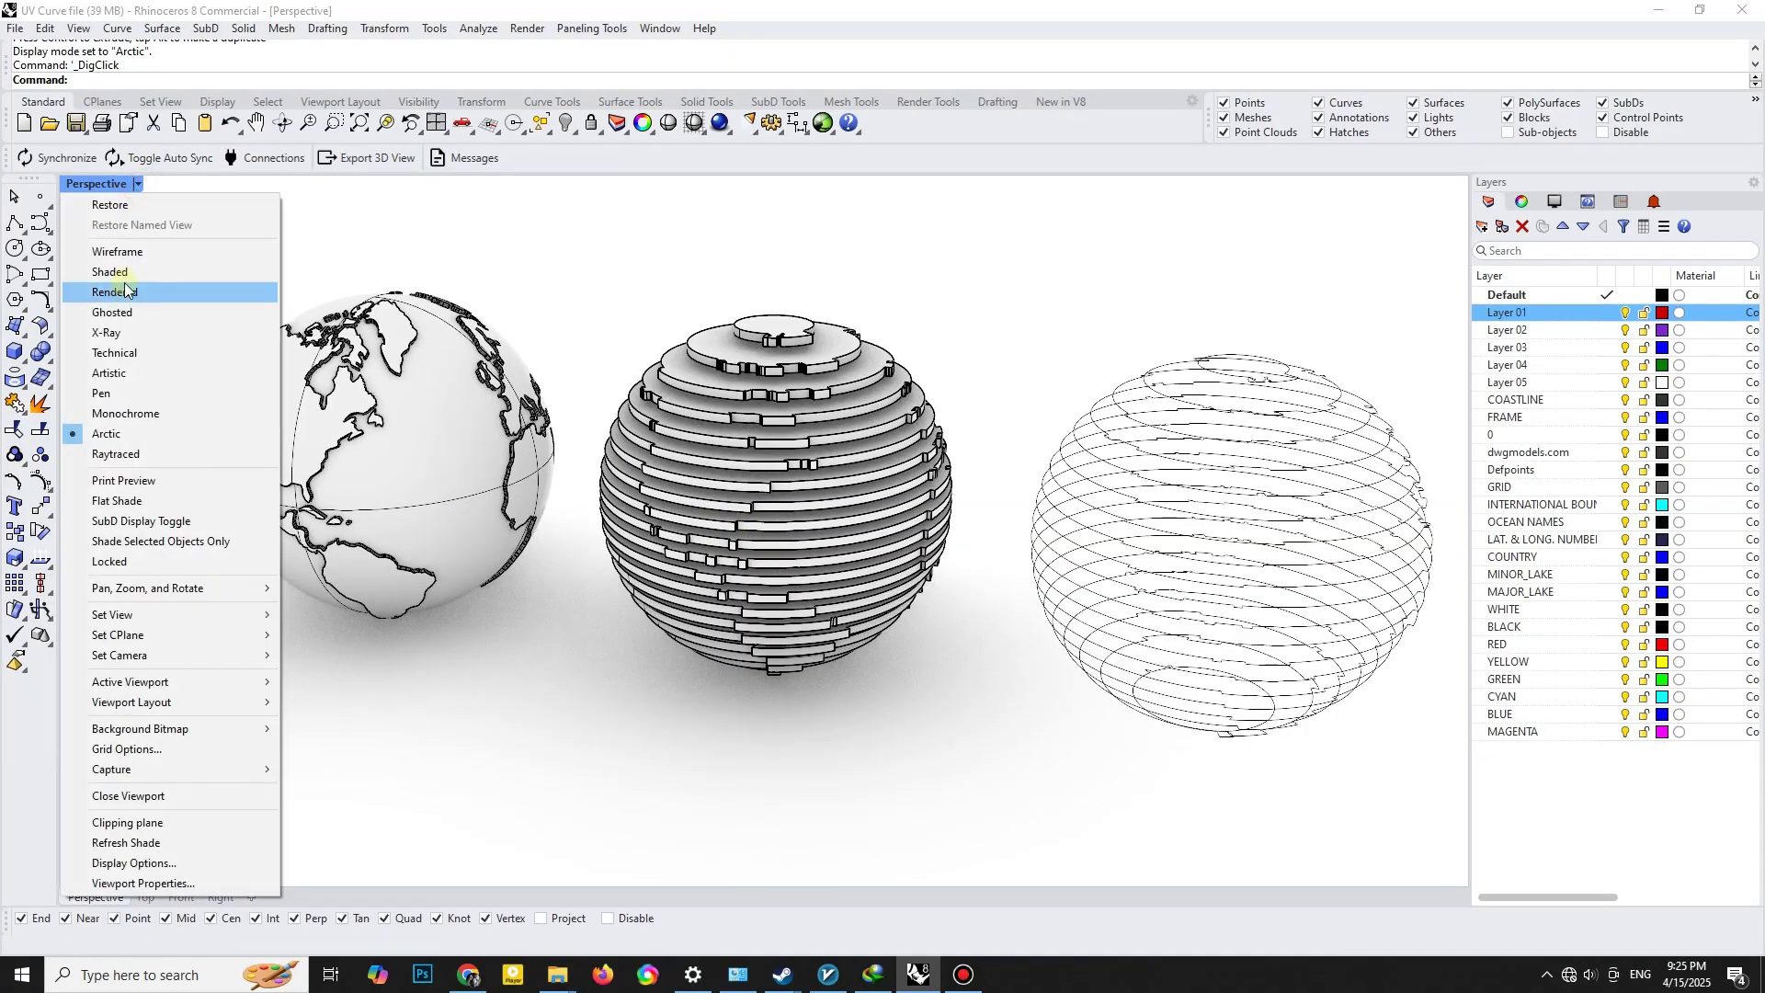
click(125, 293)
scroll(635, 320, down, 2)
drag(1155, 607, 1159, 610)
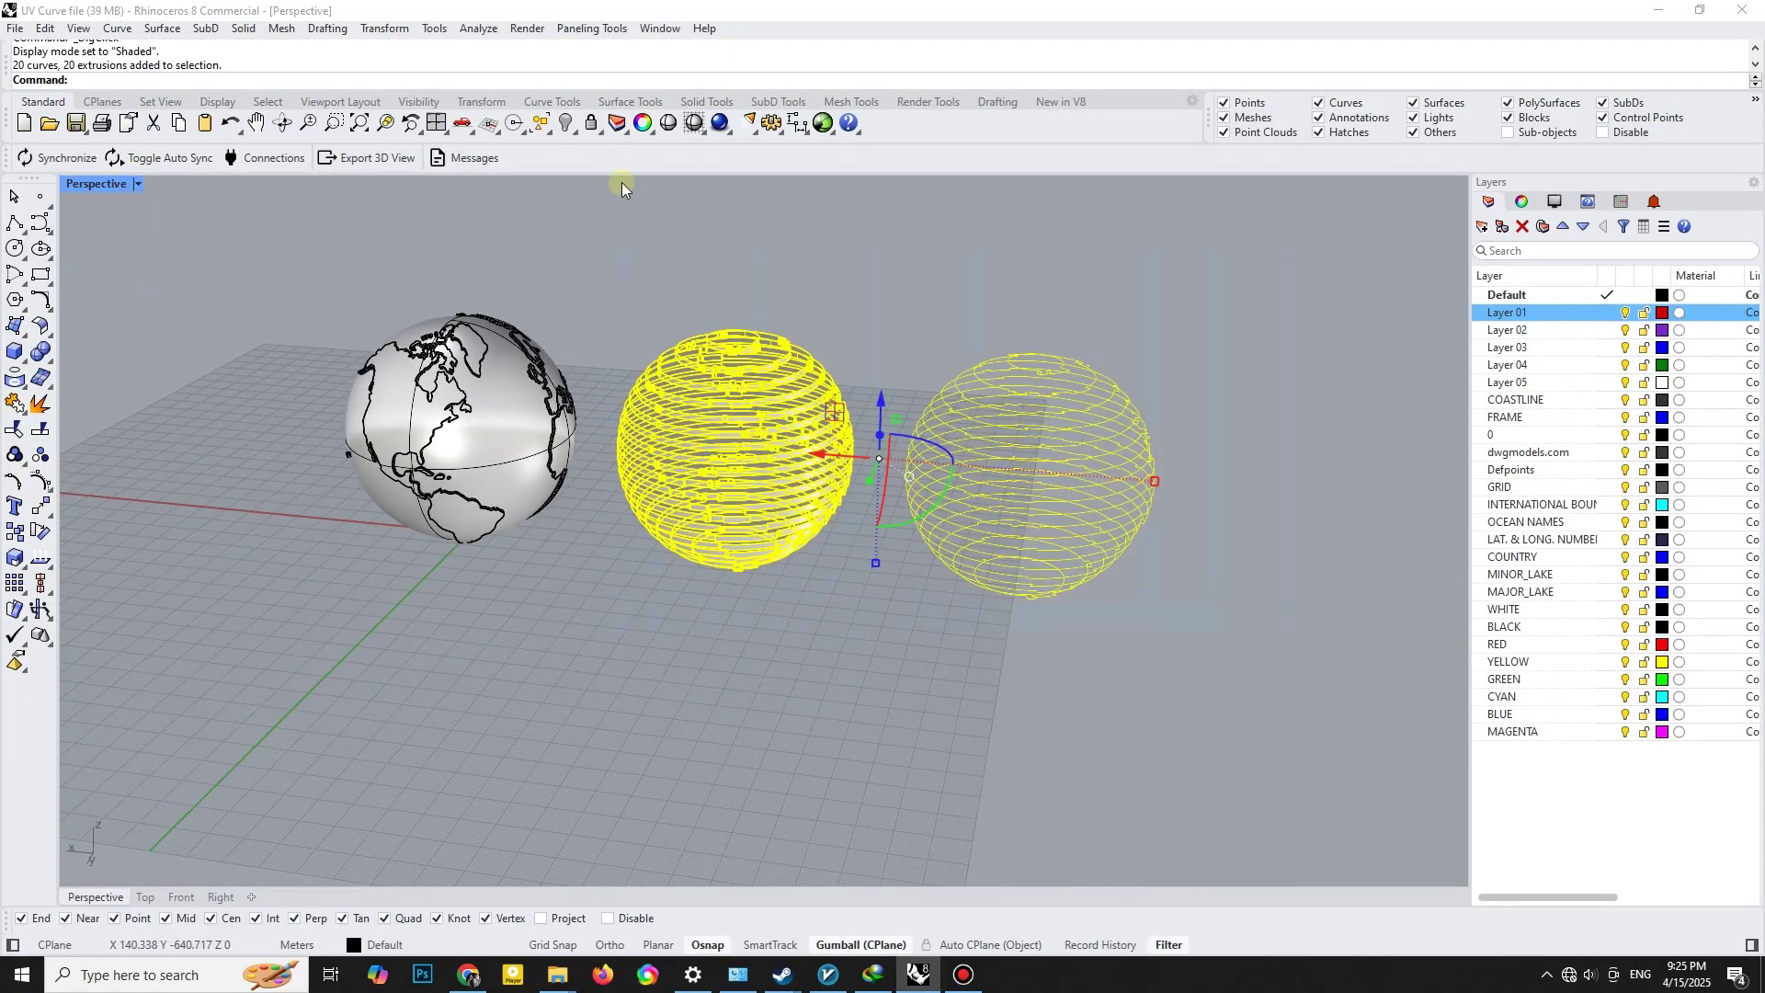
key(ctrl+h)
Restore the four-viewport layout and centre the globe in Perspective and Top views.
right_drag(833, 410, 689, 456)
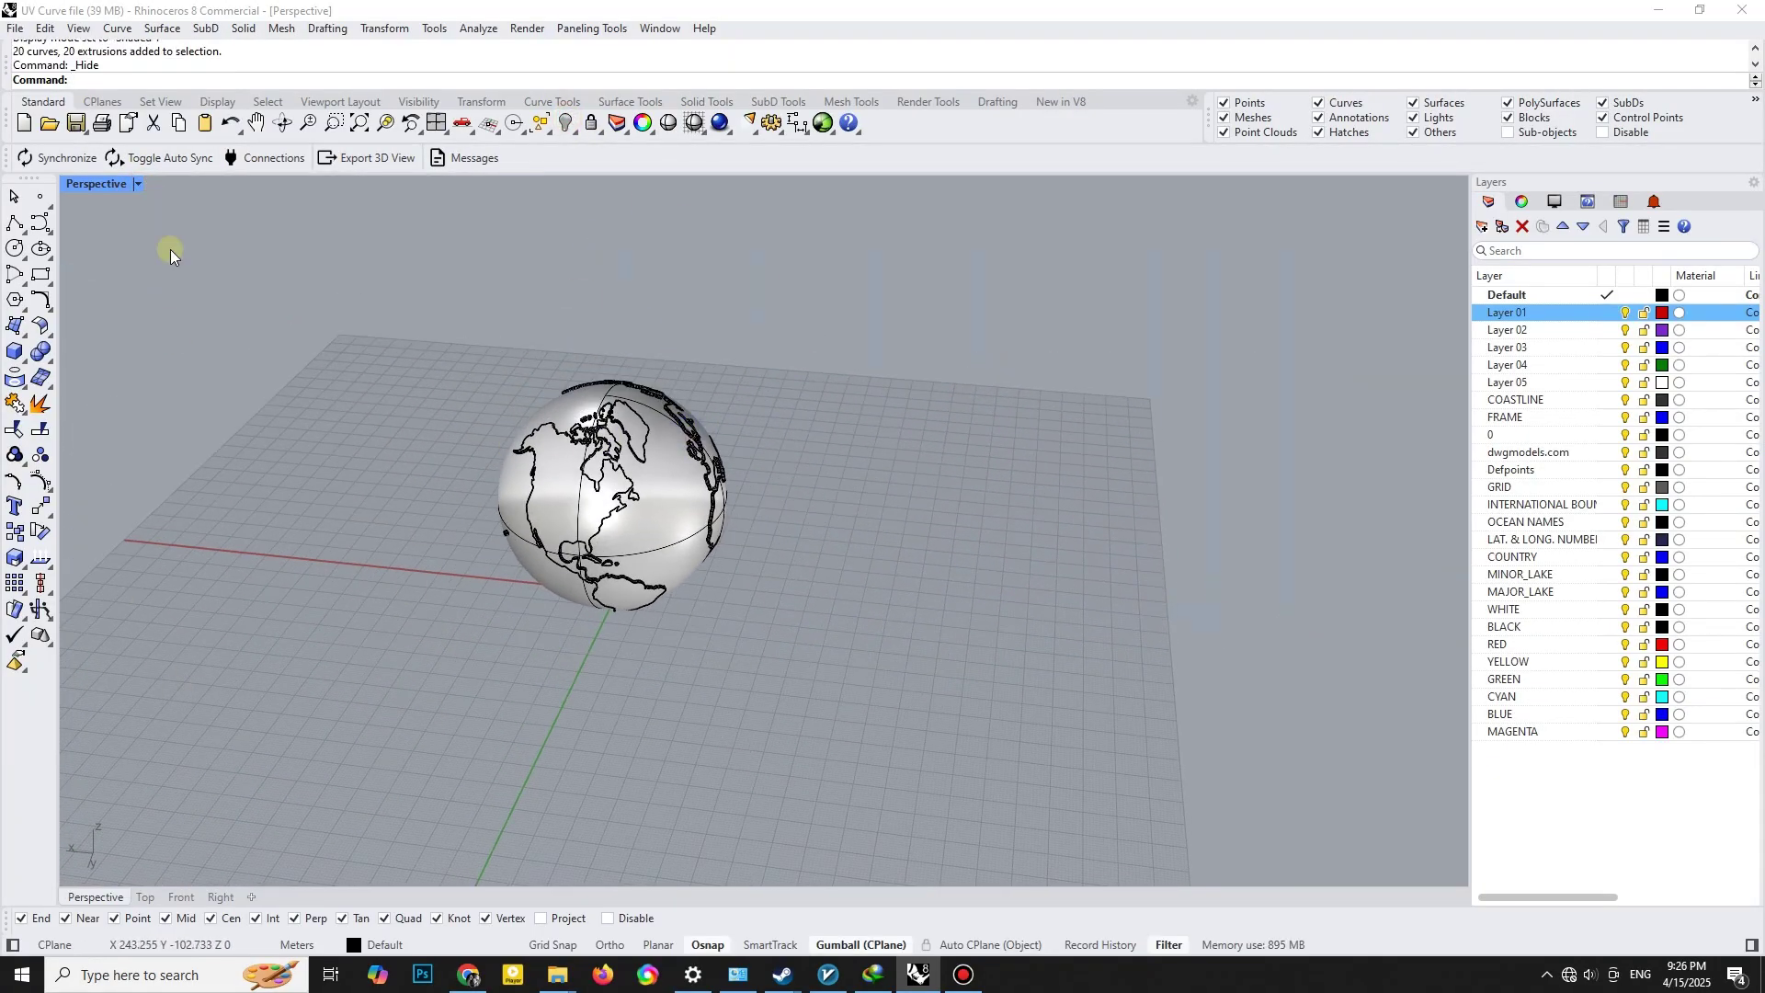
double_click(109, 187)
right_drag(984, 378, 806, 345)
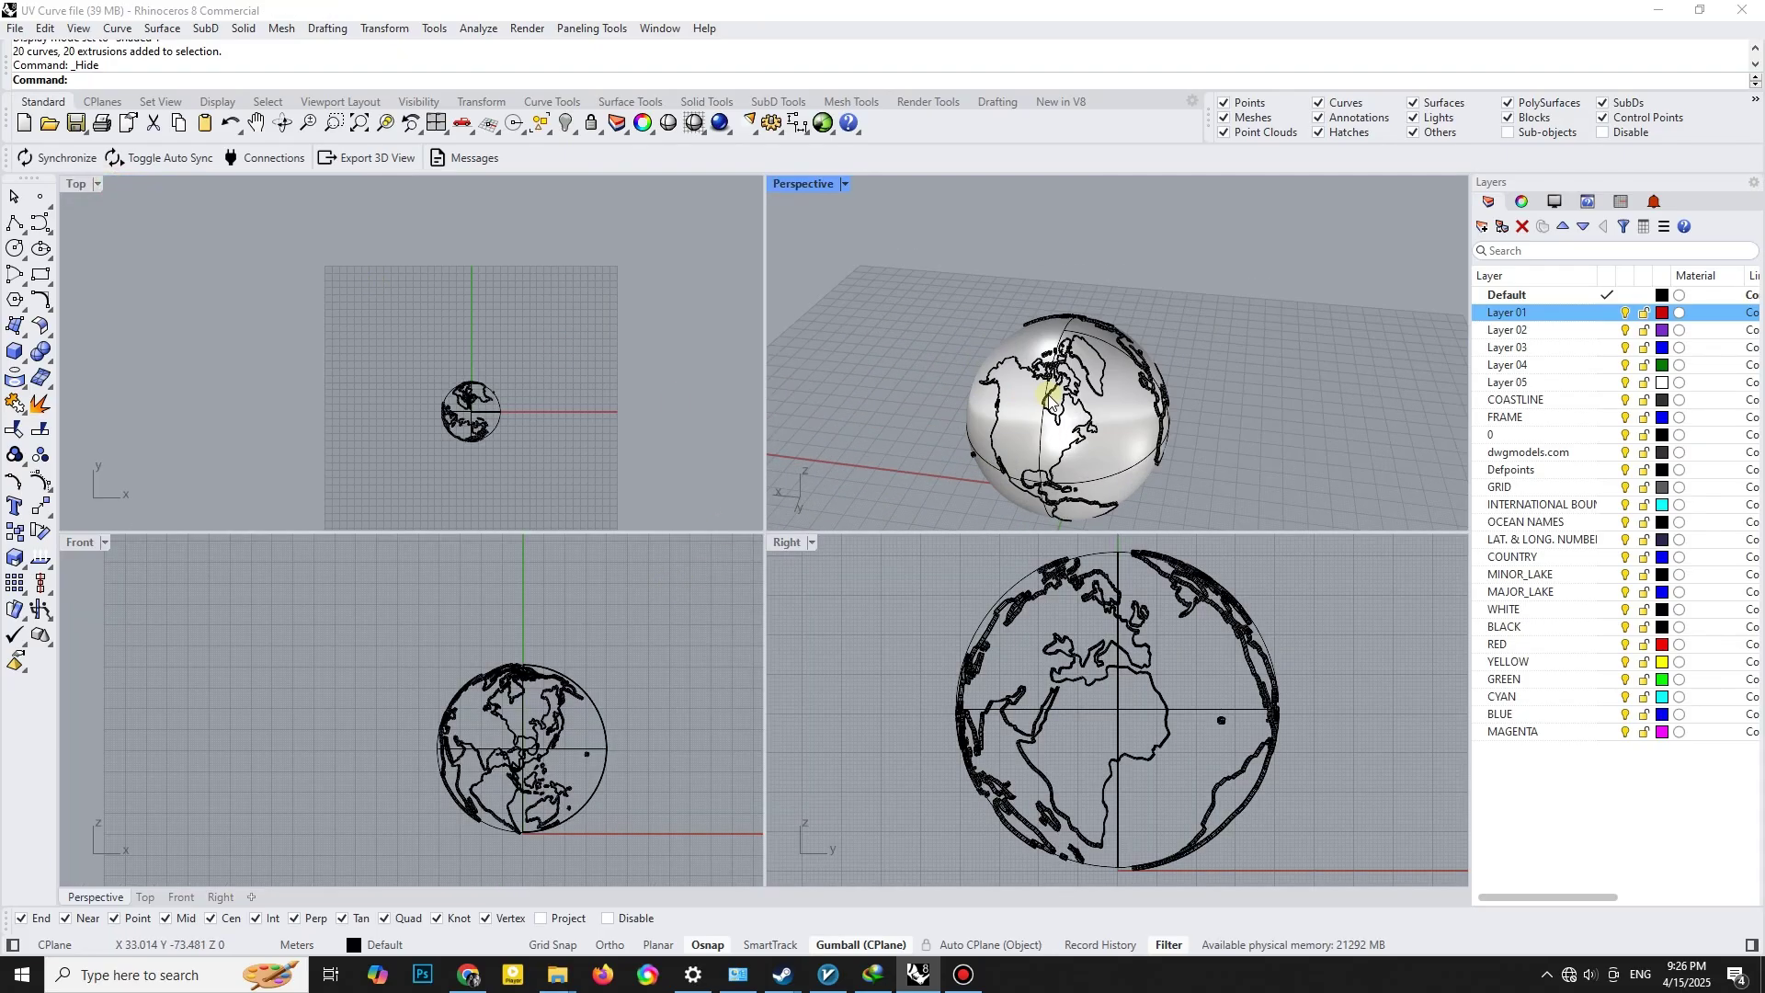
scroll(478, 442, up, 5)
right_drag(475, 380, 412, 326)
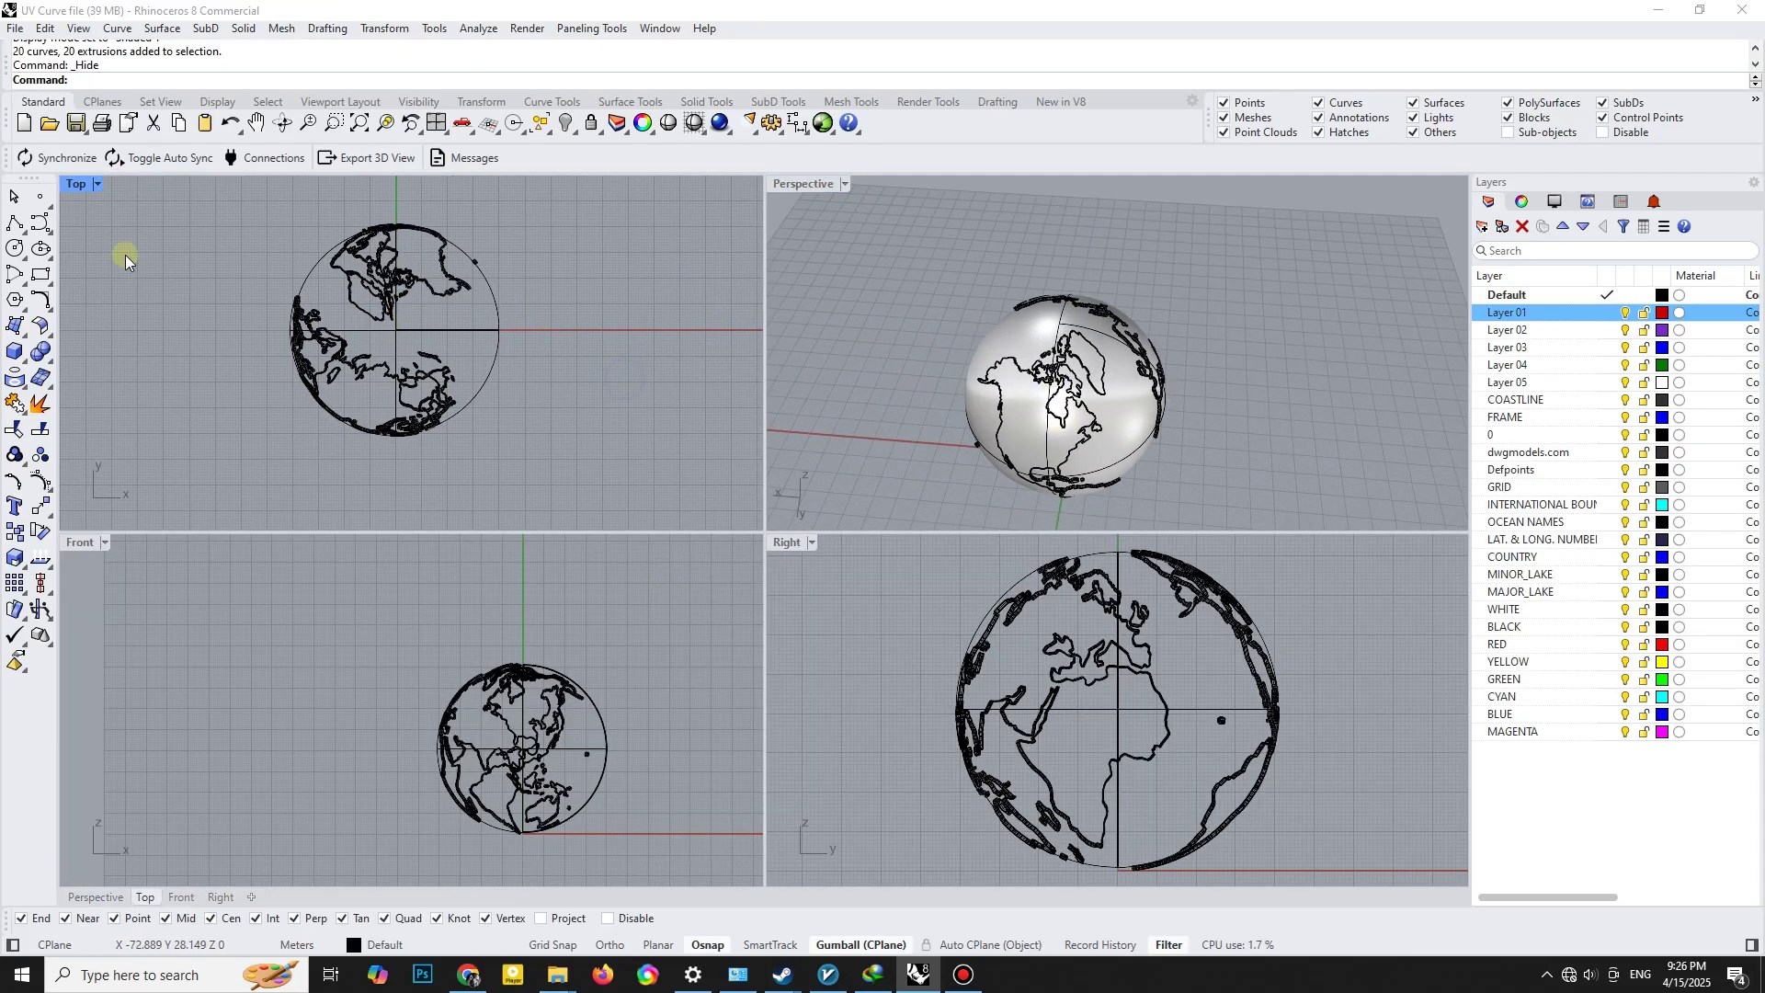
Draw a circle of radius 4 centred at the origin in the Top view.
click(12, 248)
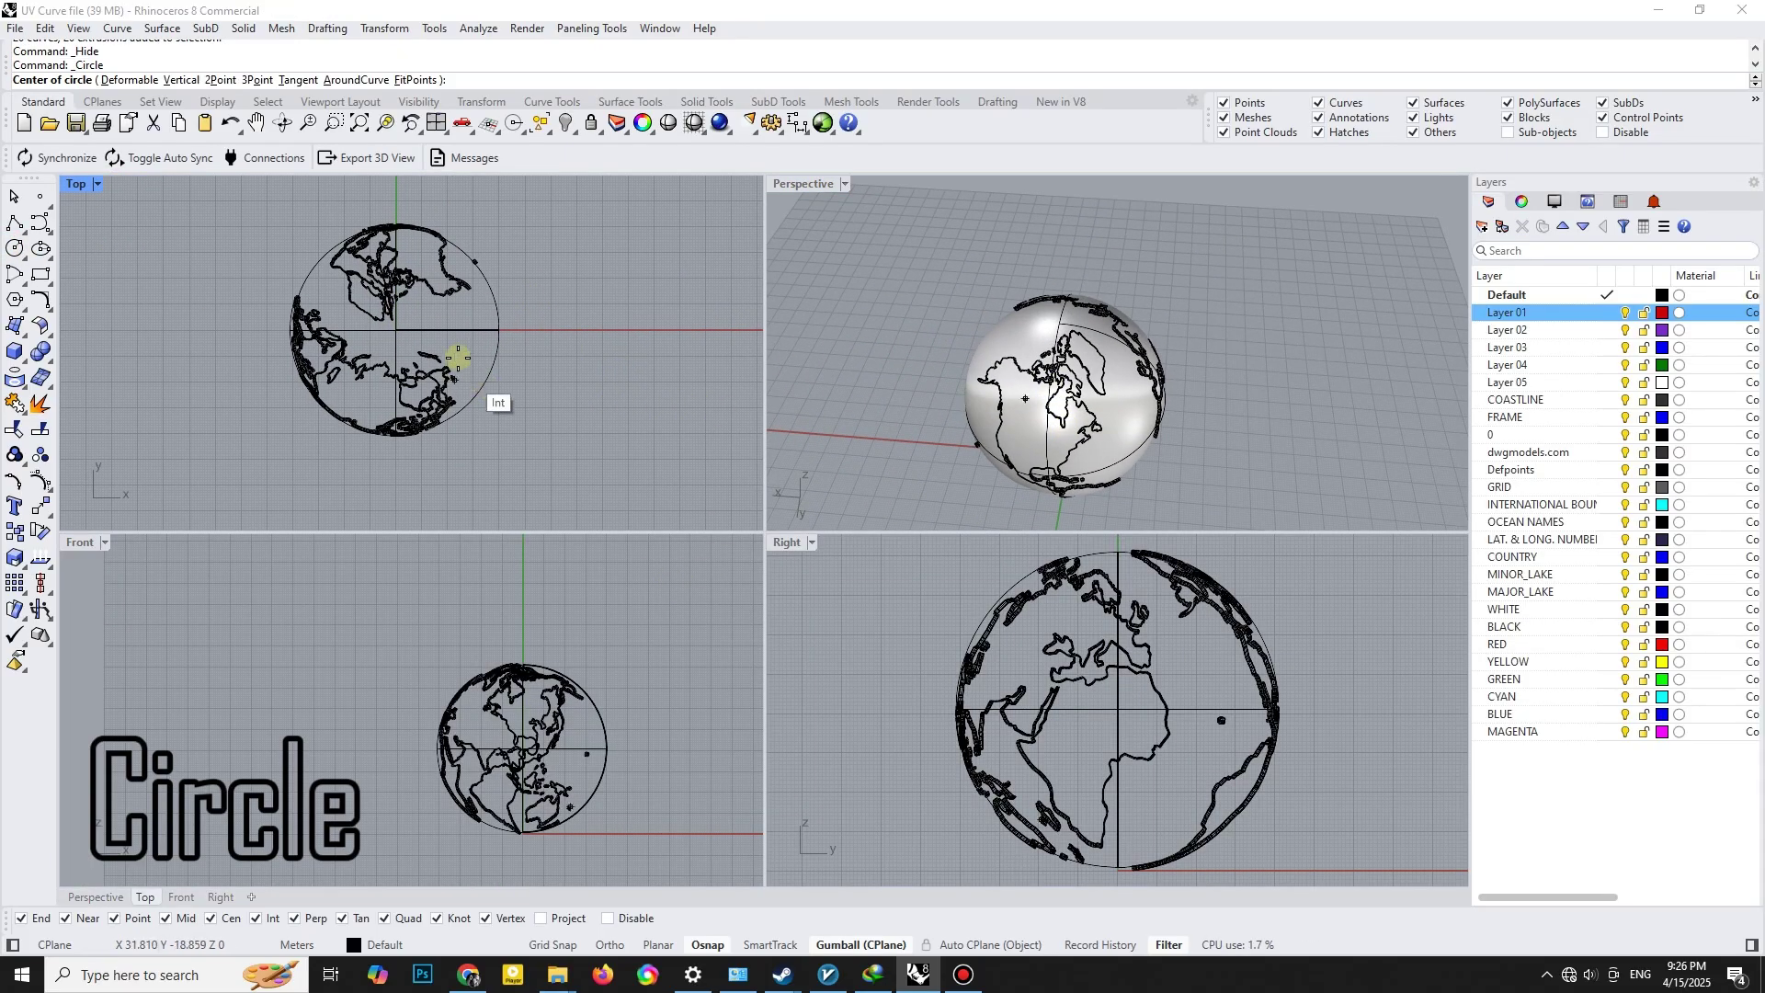
scroll(441, 345, up, 3)
text( 0)
key(Return)
scroll(415, 338, up, 2)
scroll(400, 335, up, 2)
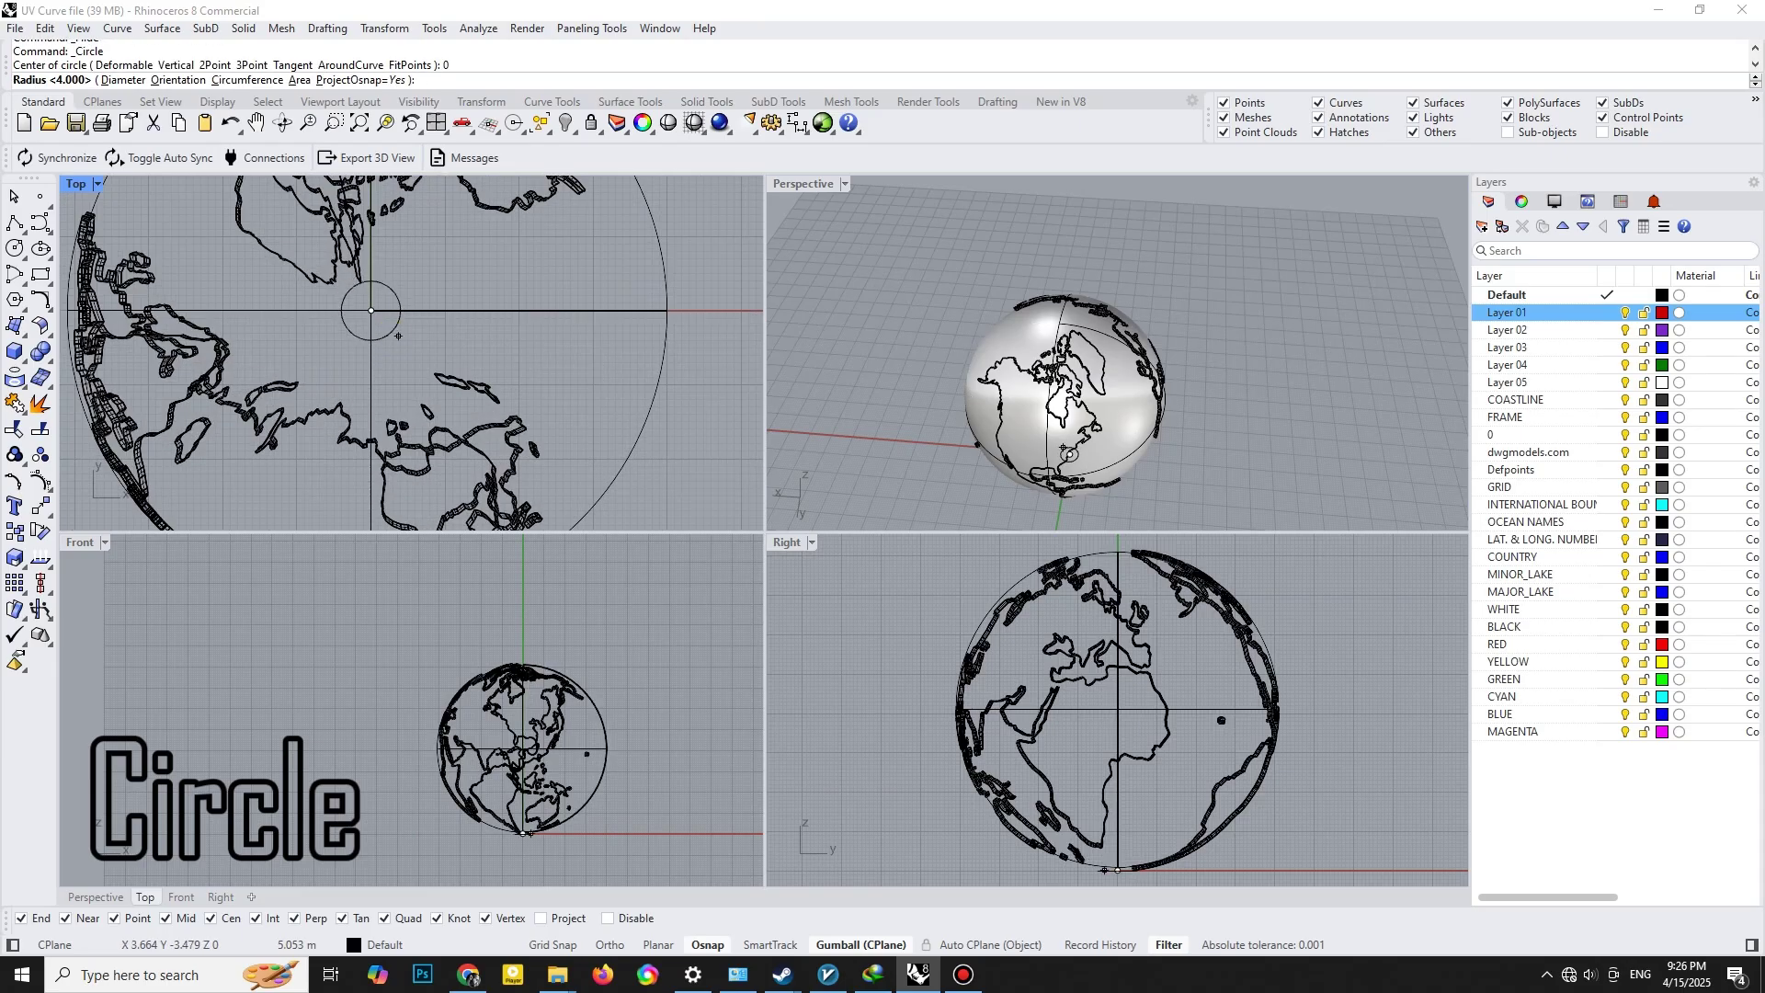
text(4)
key(Return)
Select the new circle and reach the Extrude Planar Curve options.
click(401, 330)
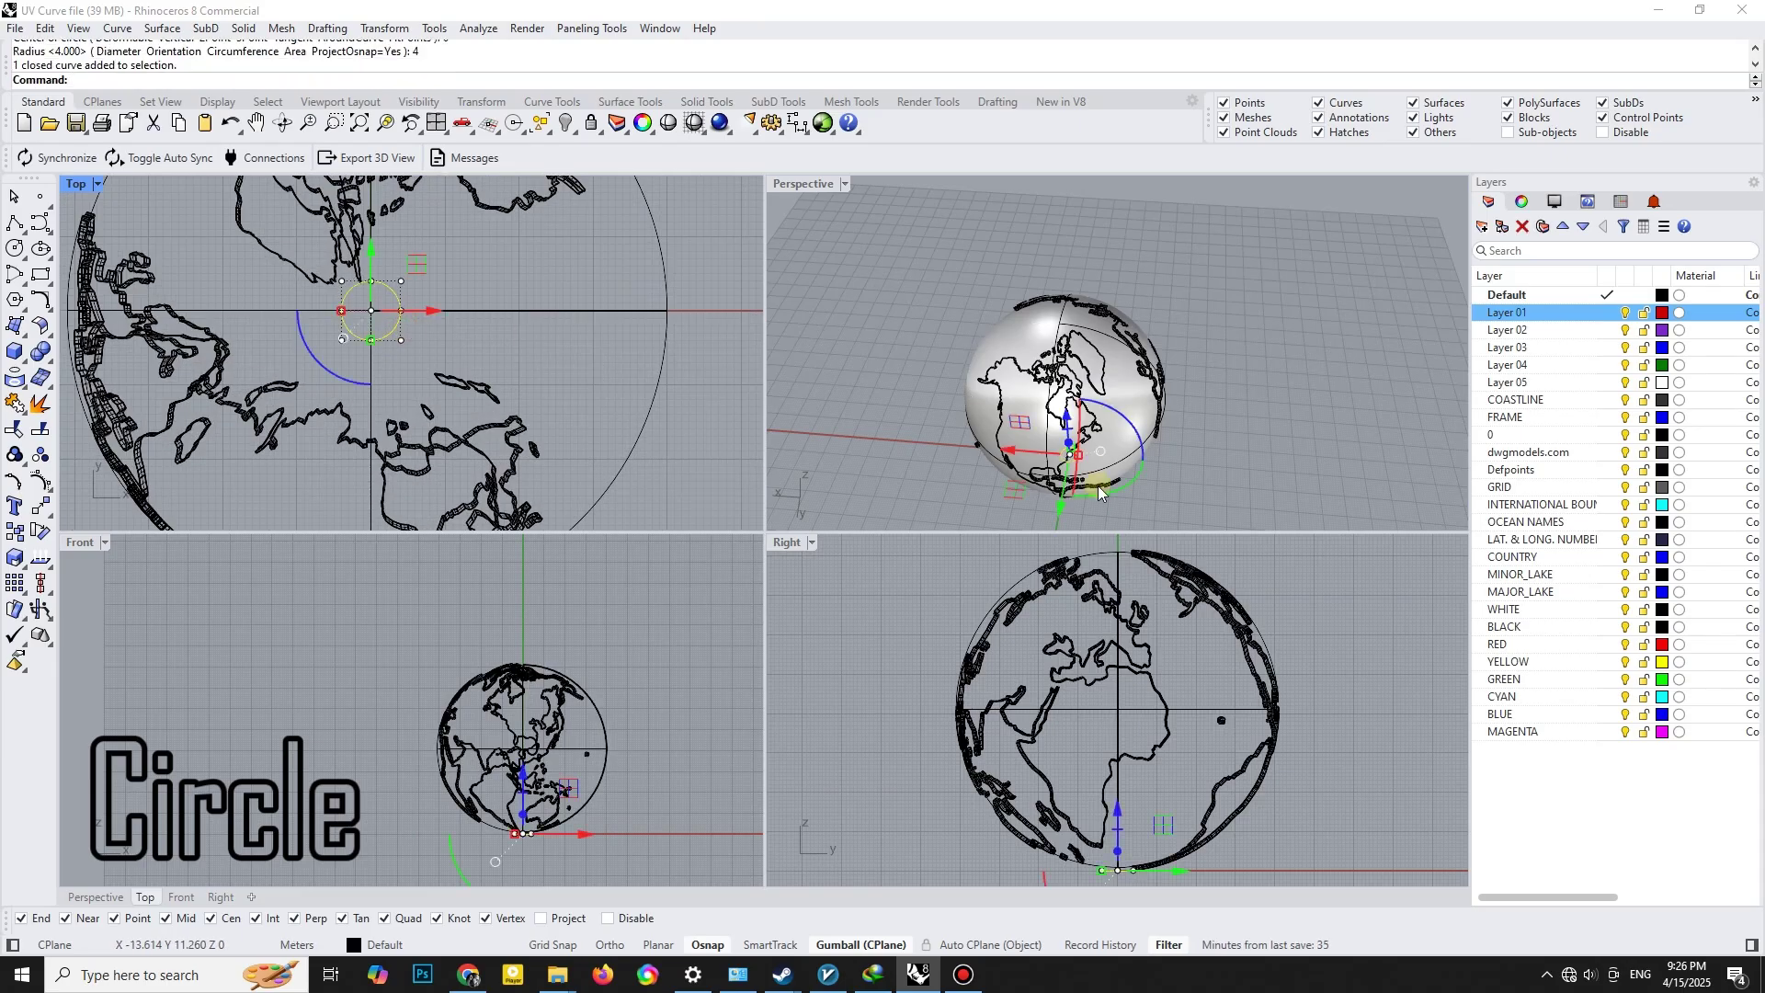
right_drag(1098, 492, 1021, 442)
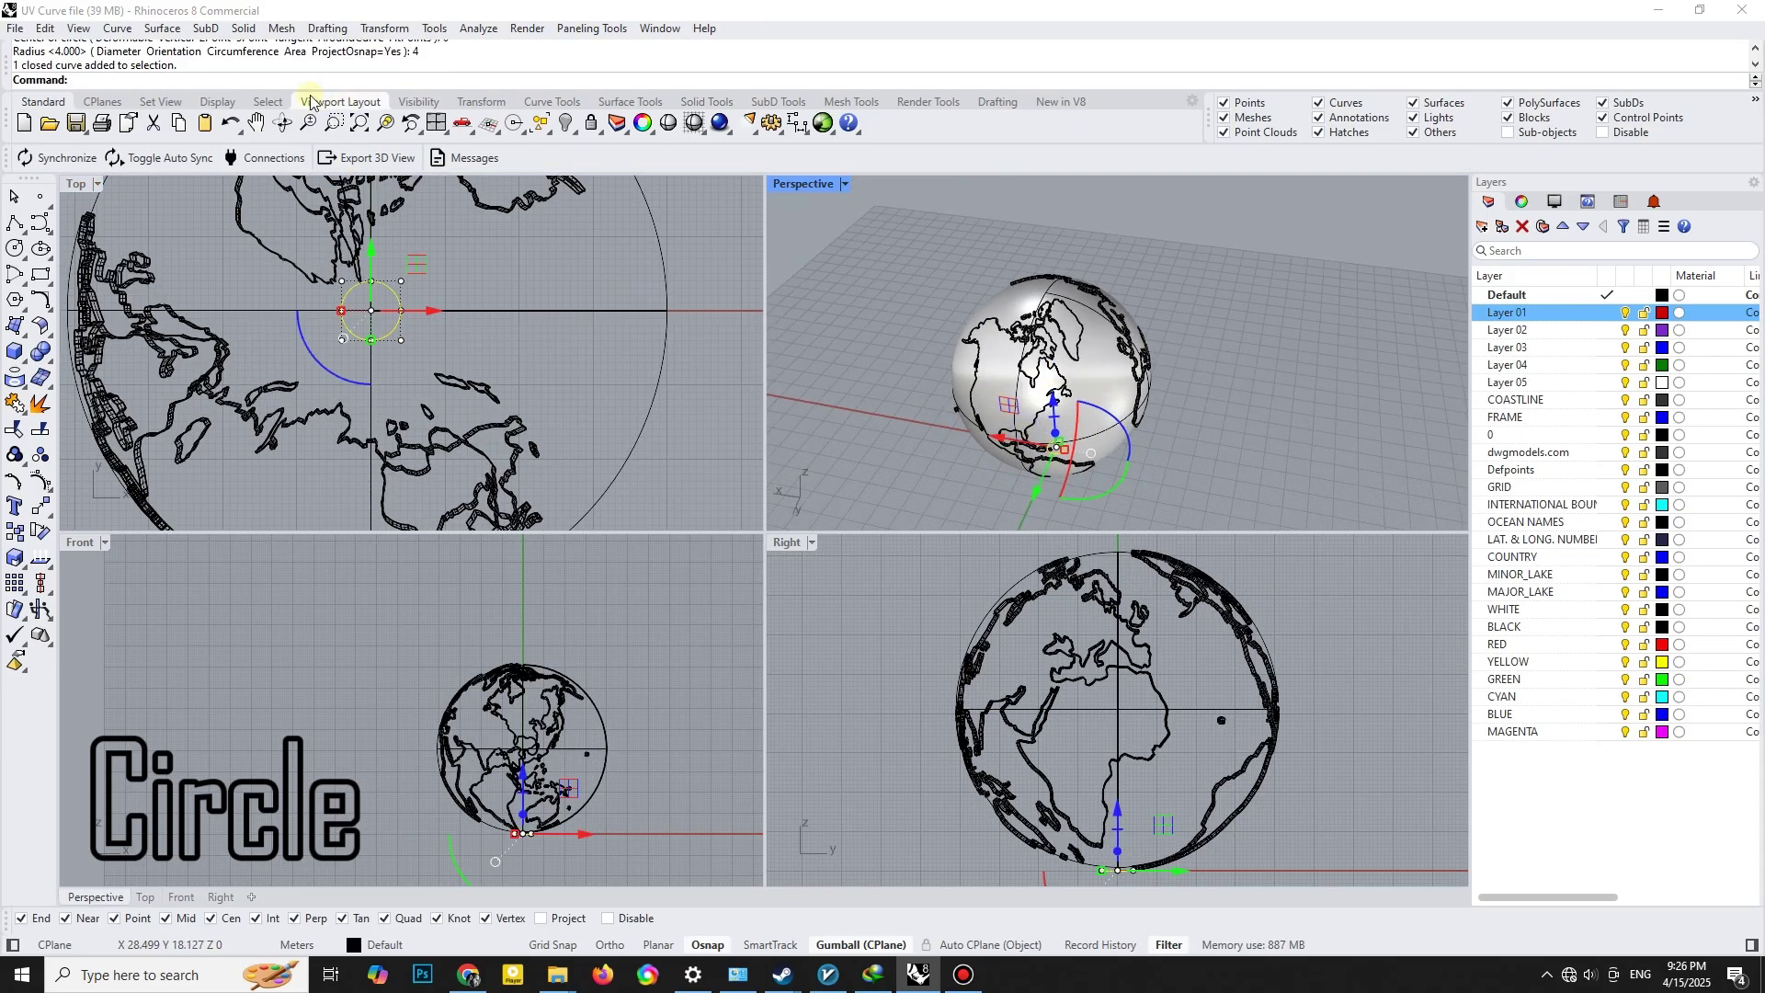
click(244, 27)
Extrude the circle straight into a cylinder taller than the globe.
click(519, 352)
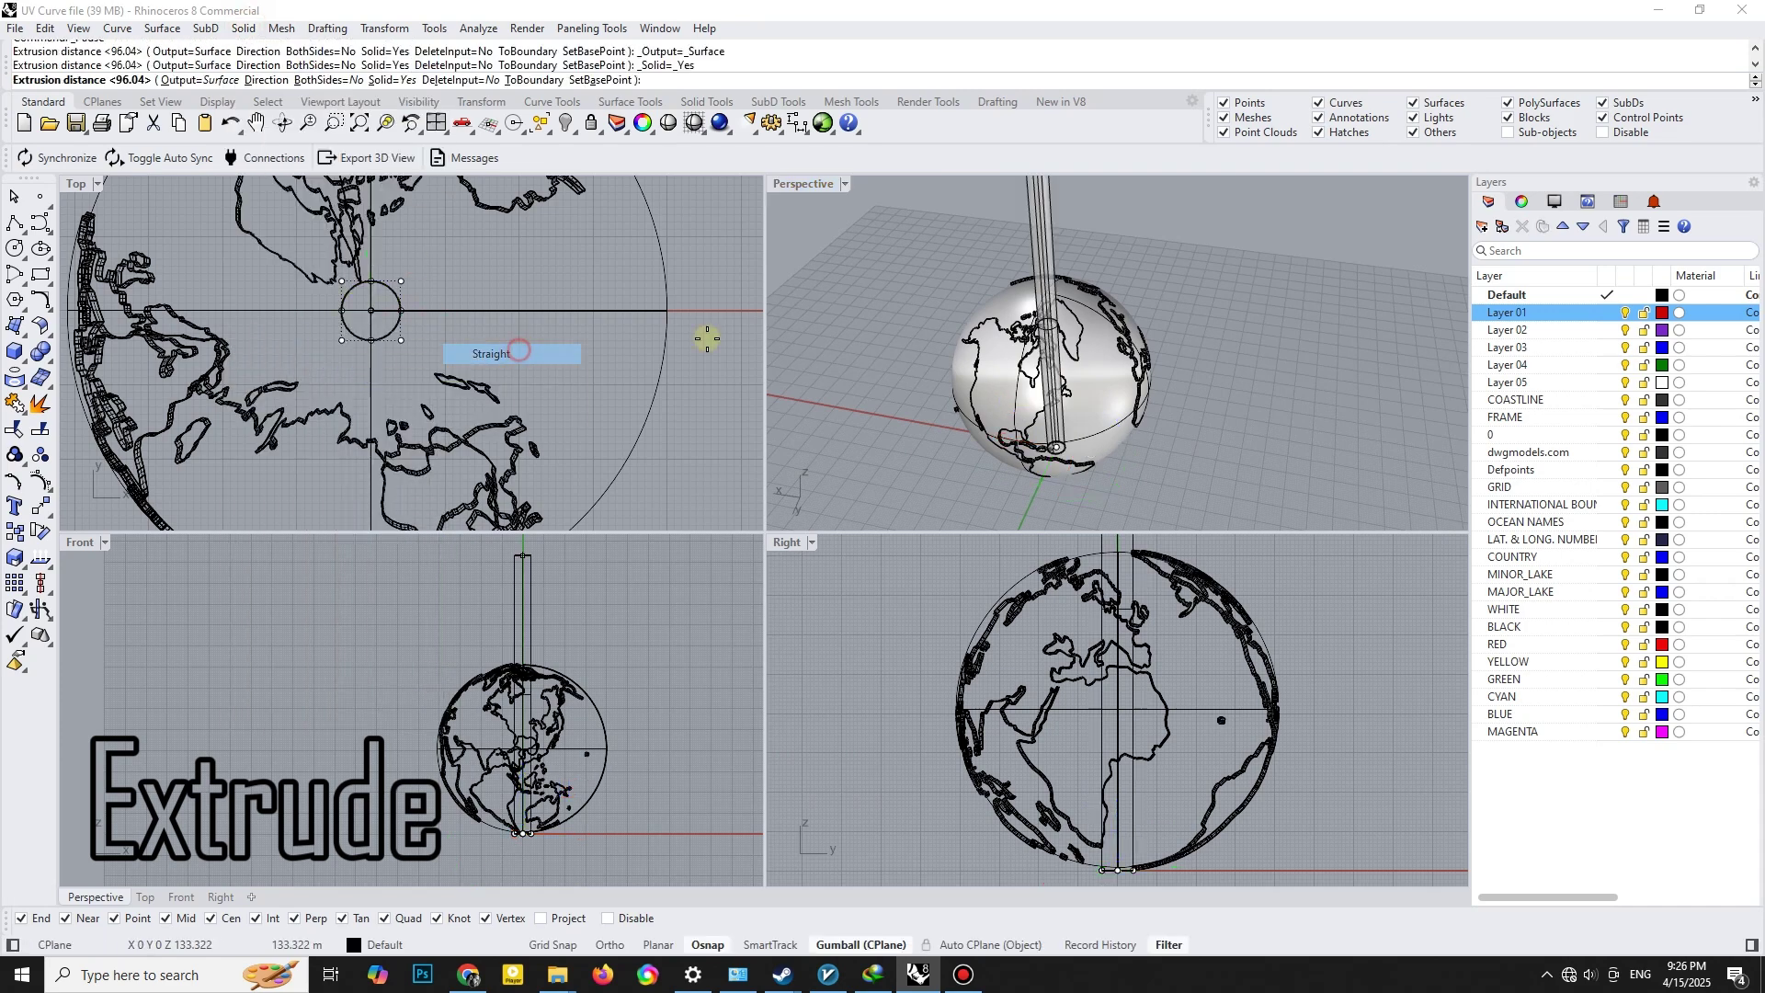
click(1165, 283)
Boolean-difference the cylinder from the globe, boring a hole through its vertical axis.
click(991, 346)
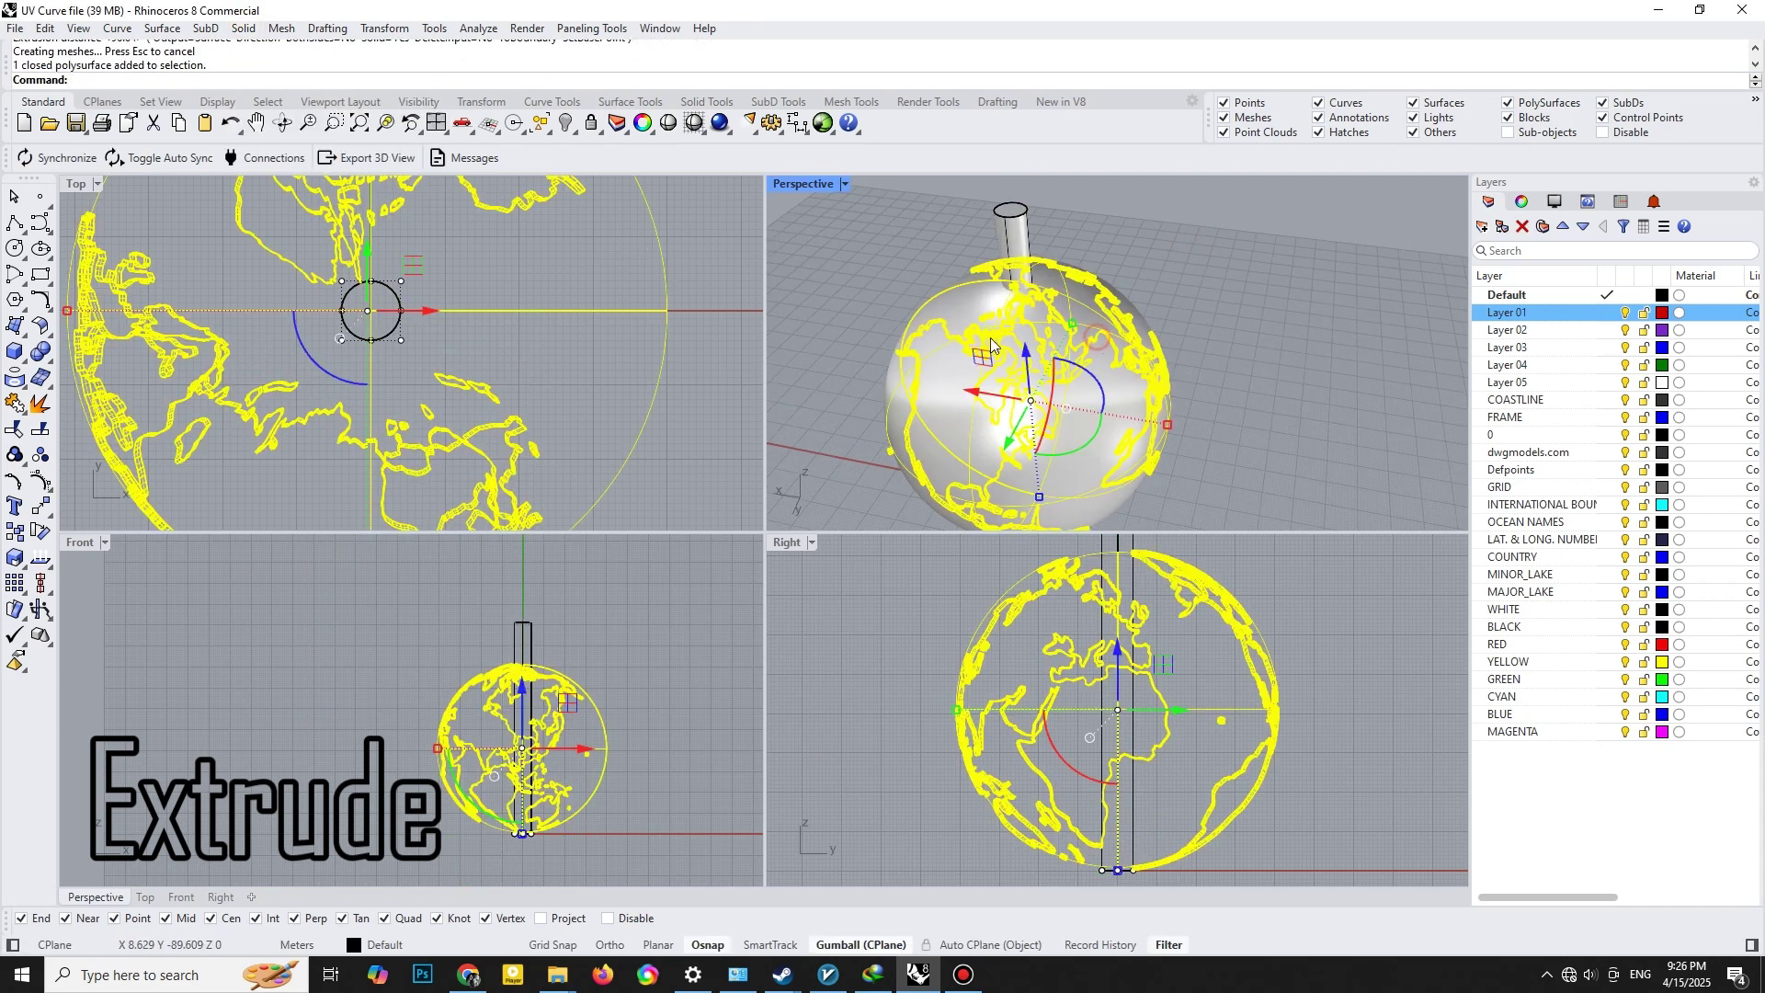
click(42, 375)
click(75, 391)
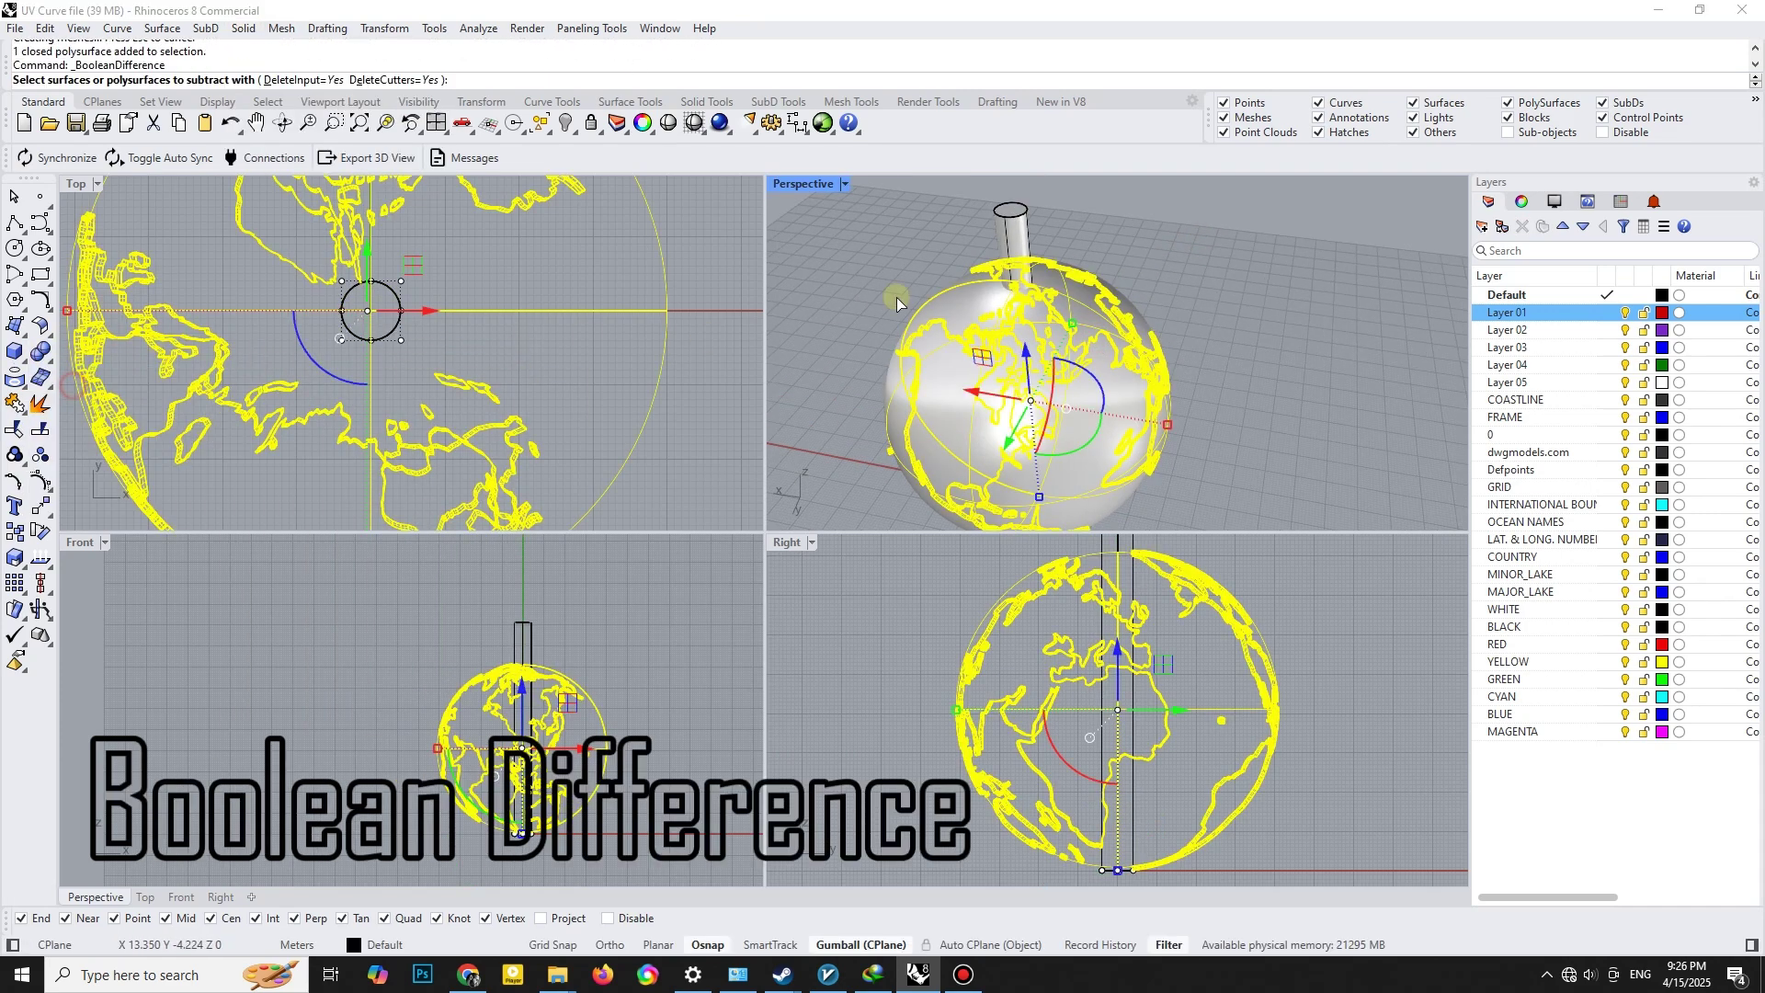
click(1037, 235)
key(Return)
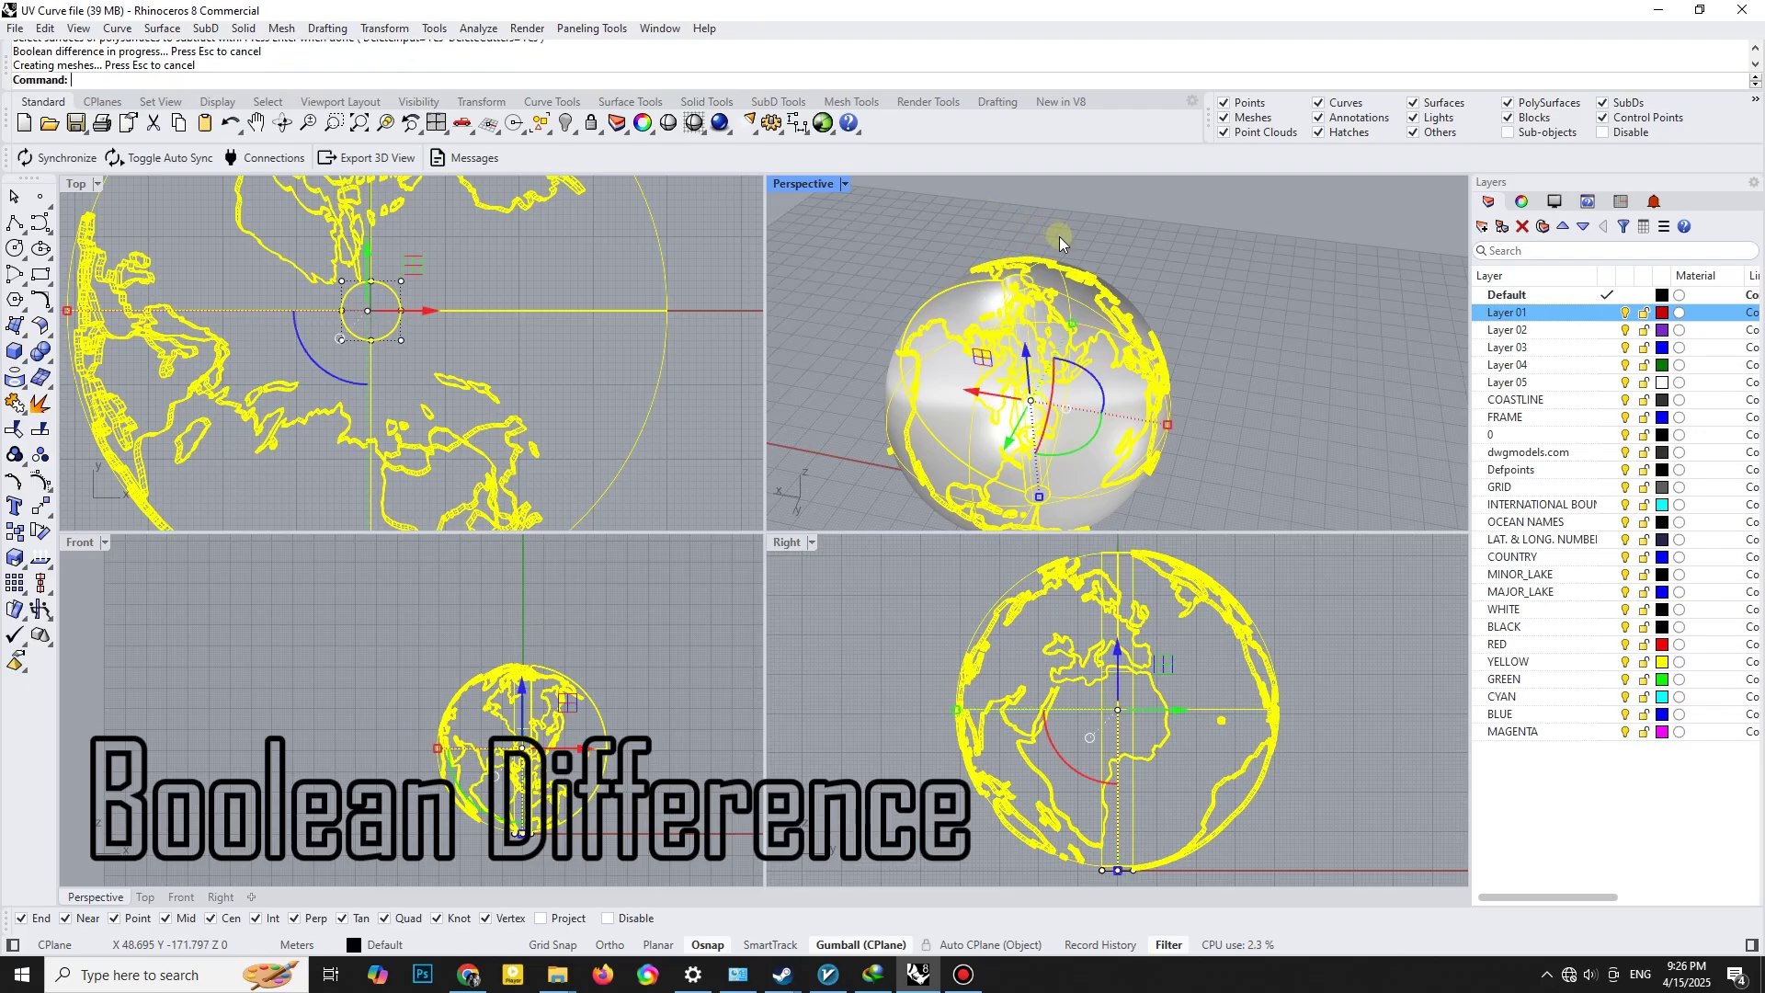
key(Escape)
Delete the leftover circle at the globe's centre.
right_drag(1052, 296, 581, 331)
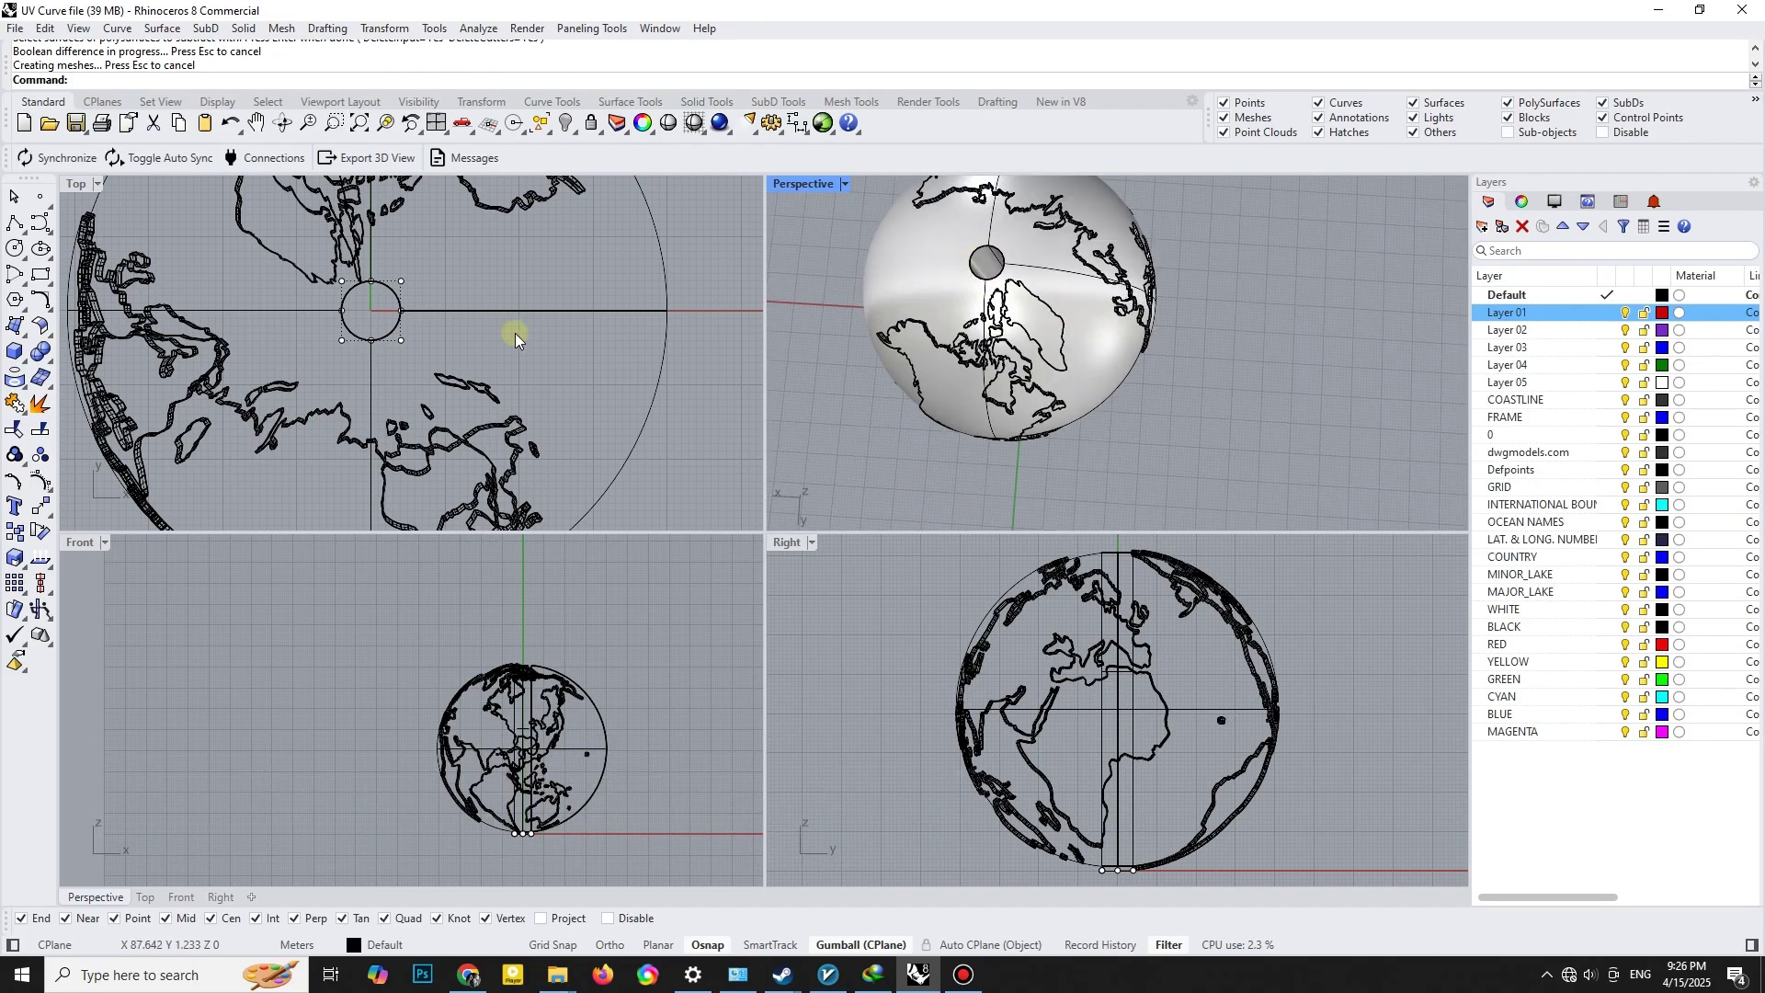
click(396, 330)
click(484, 378)
key(Delete)
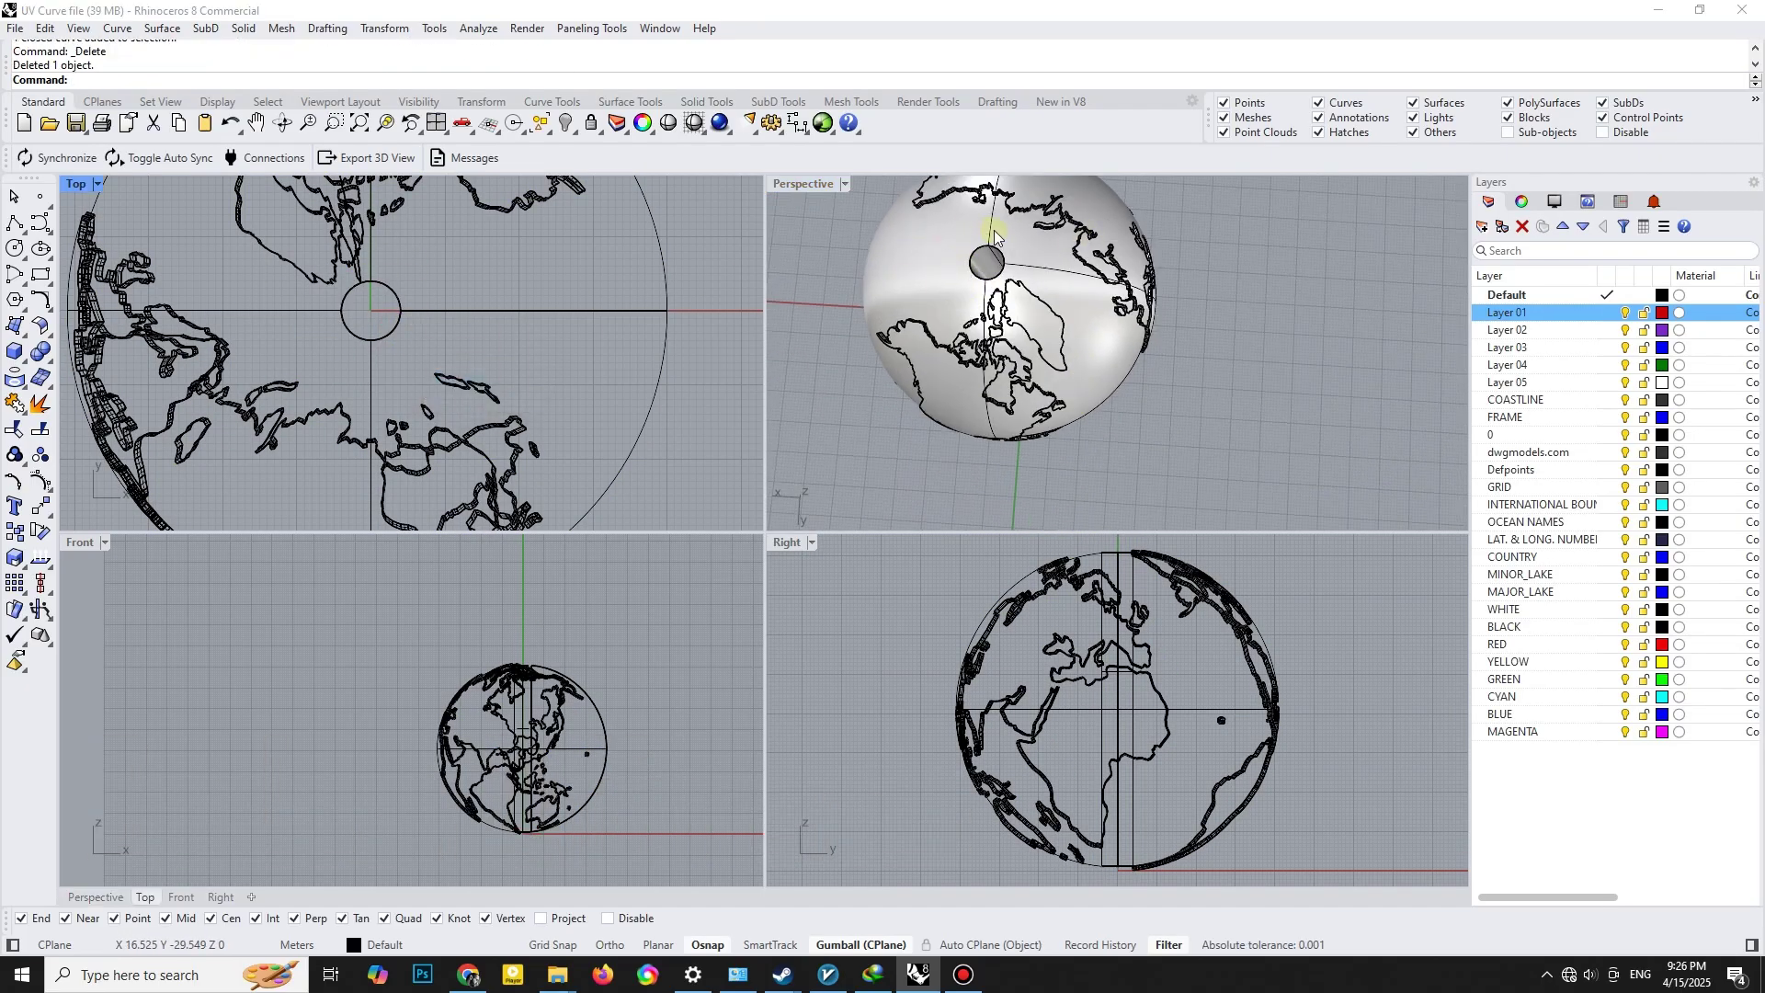
scroll(1132, 429, up, 5)
scroll(1132, 429, down, 3)
scroll(1182, 276, down, 3)
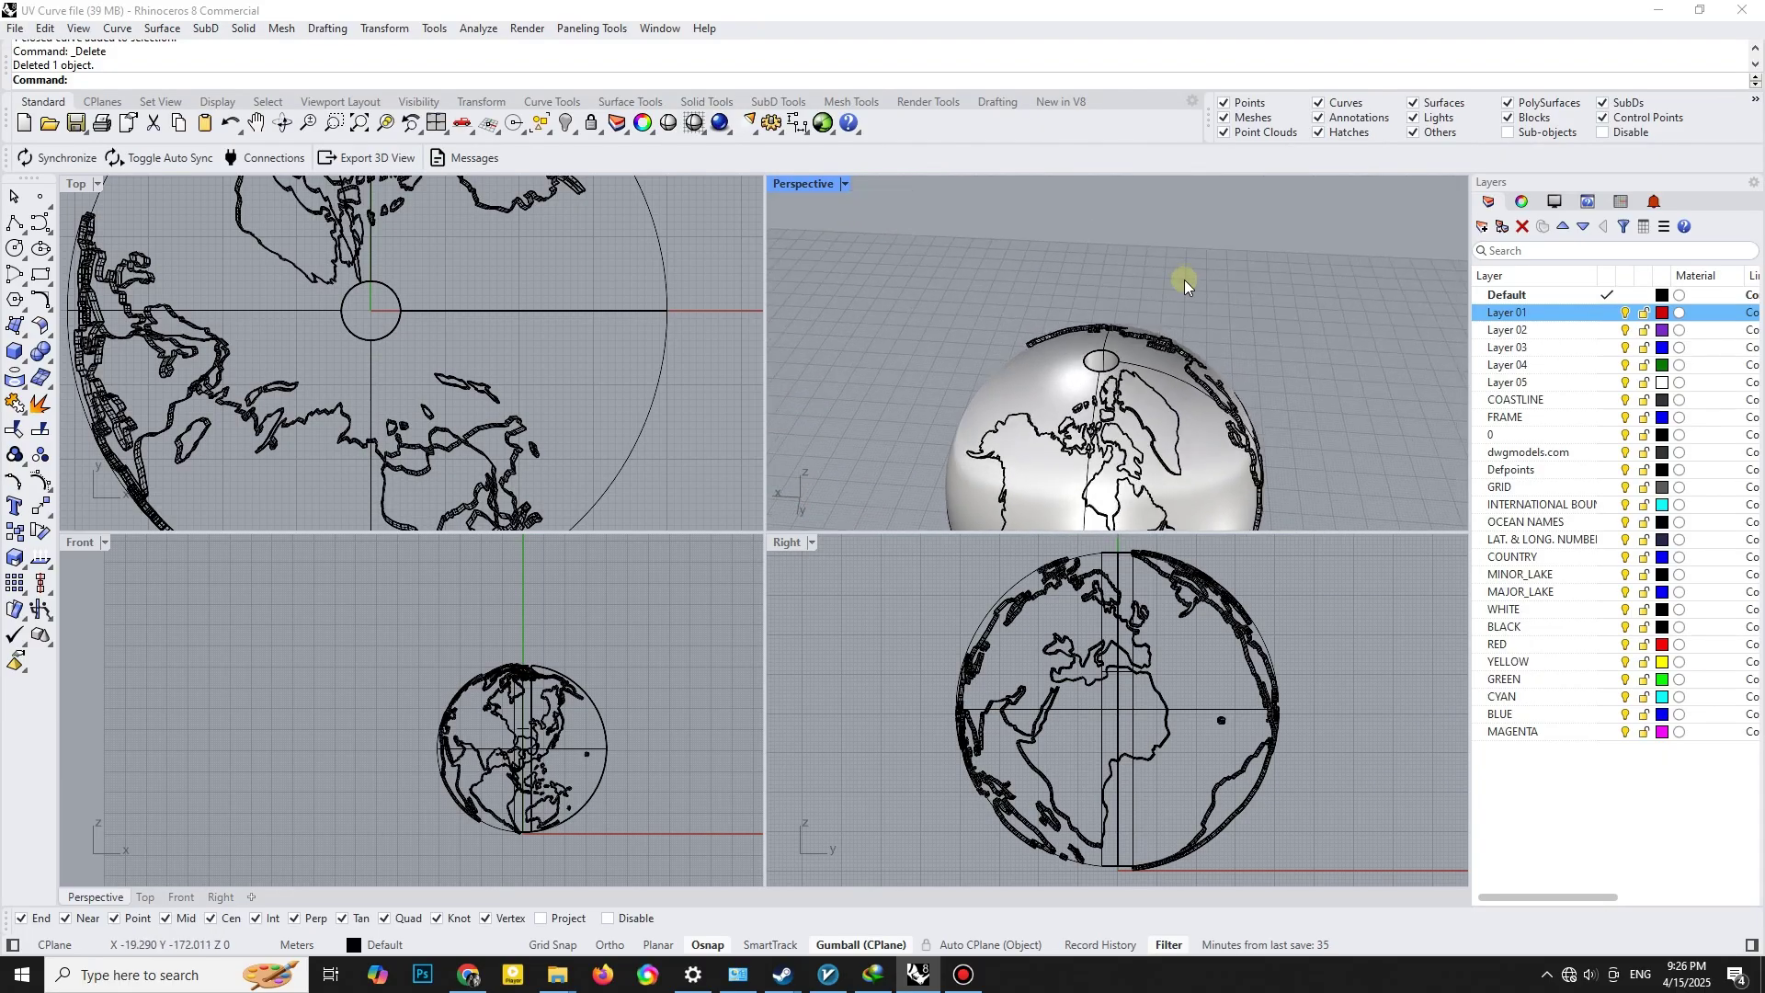
scroll(1115, 269, down, 2)
Contour the drilled globe vertically from its bottom with 4-unit spacing between slices.
click(1137, 327)
right_drag(1136, 326, 818, 289)
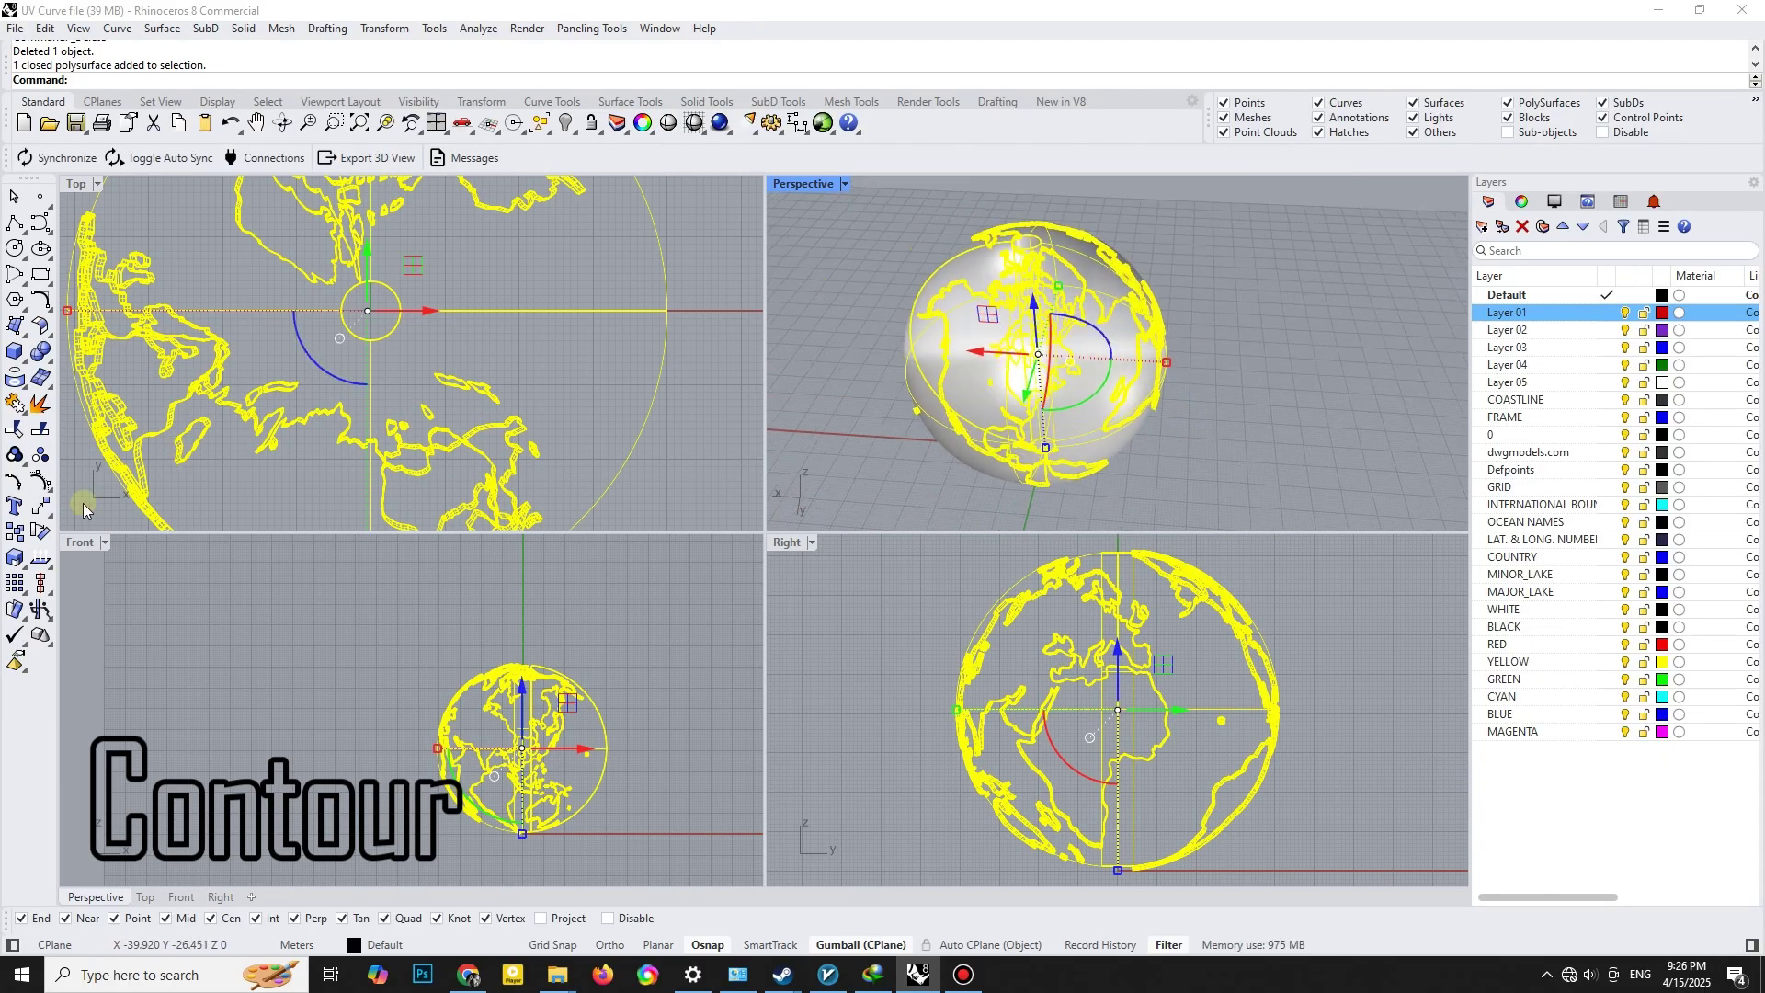
click(23, 387)
click(29, 465)
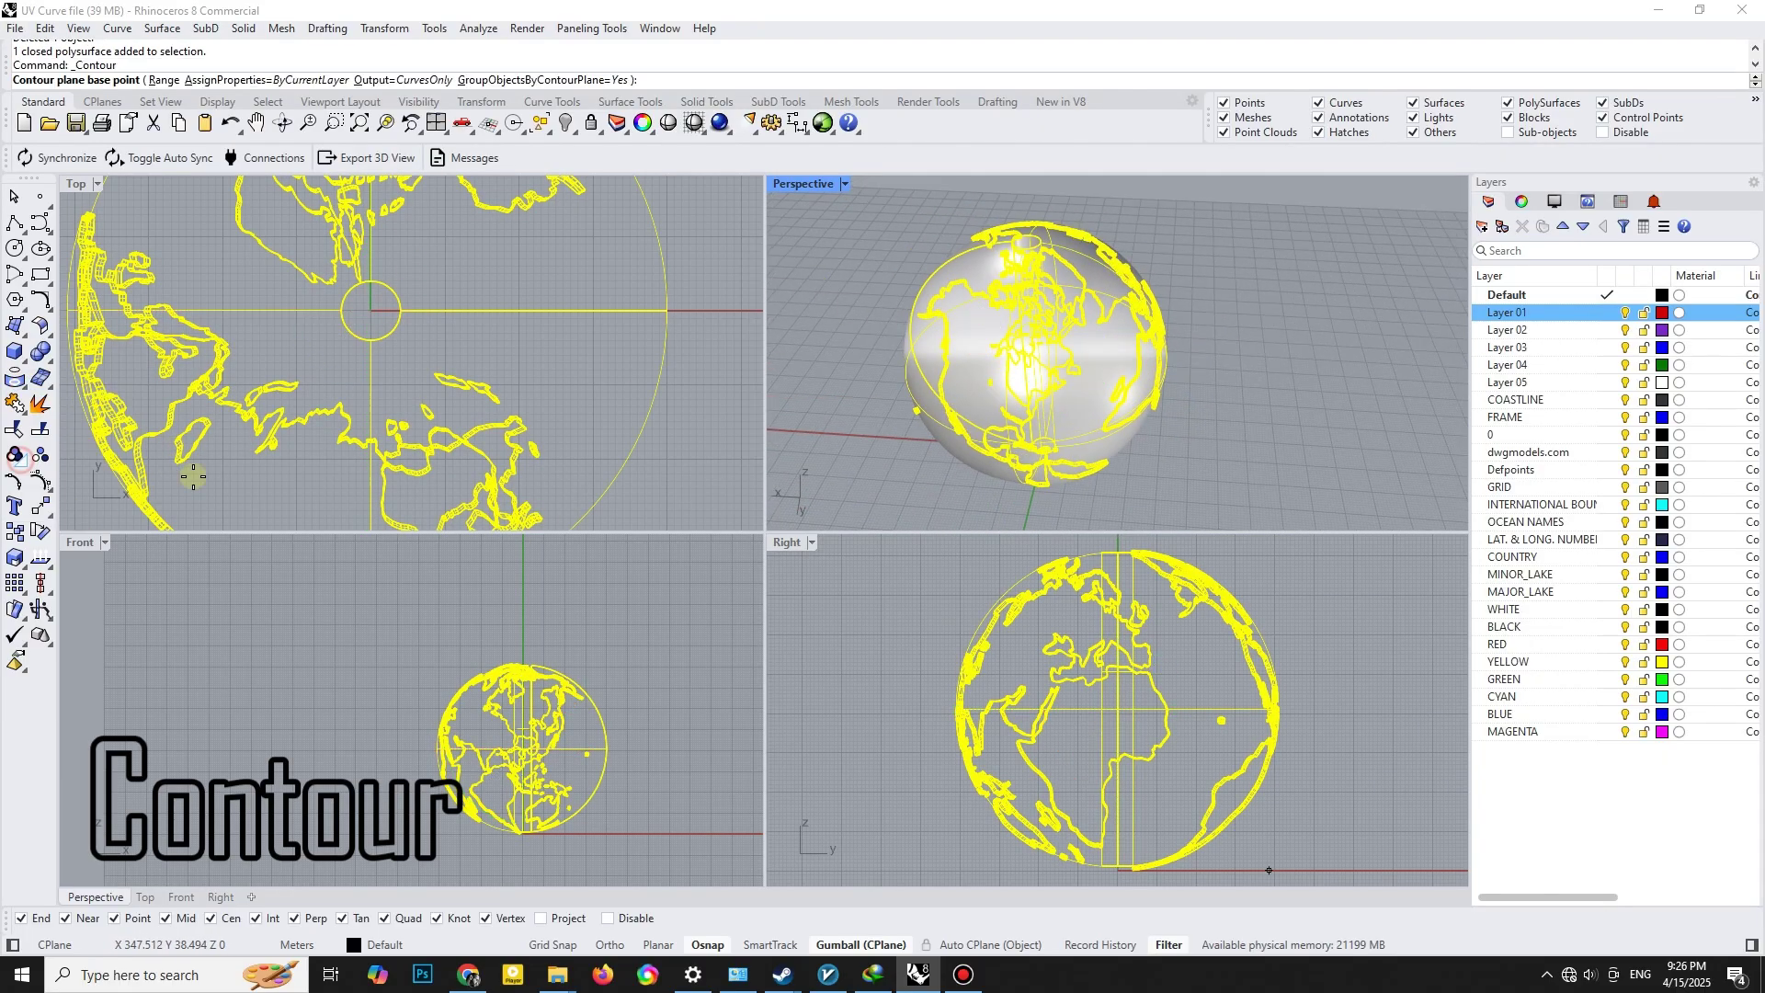
click(516, 840)
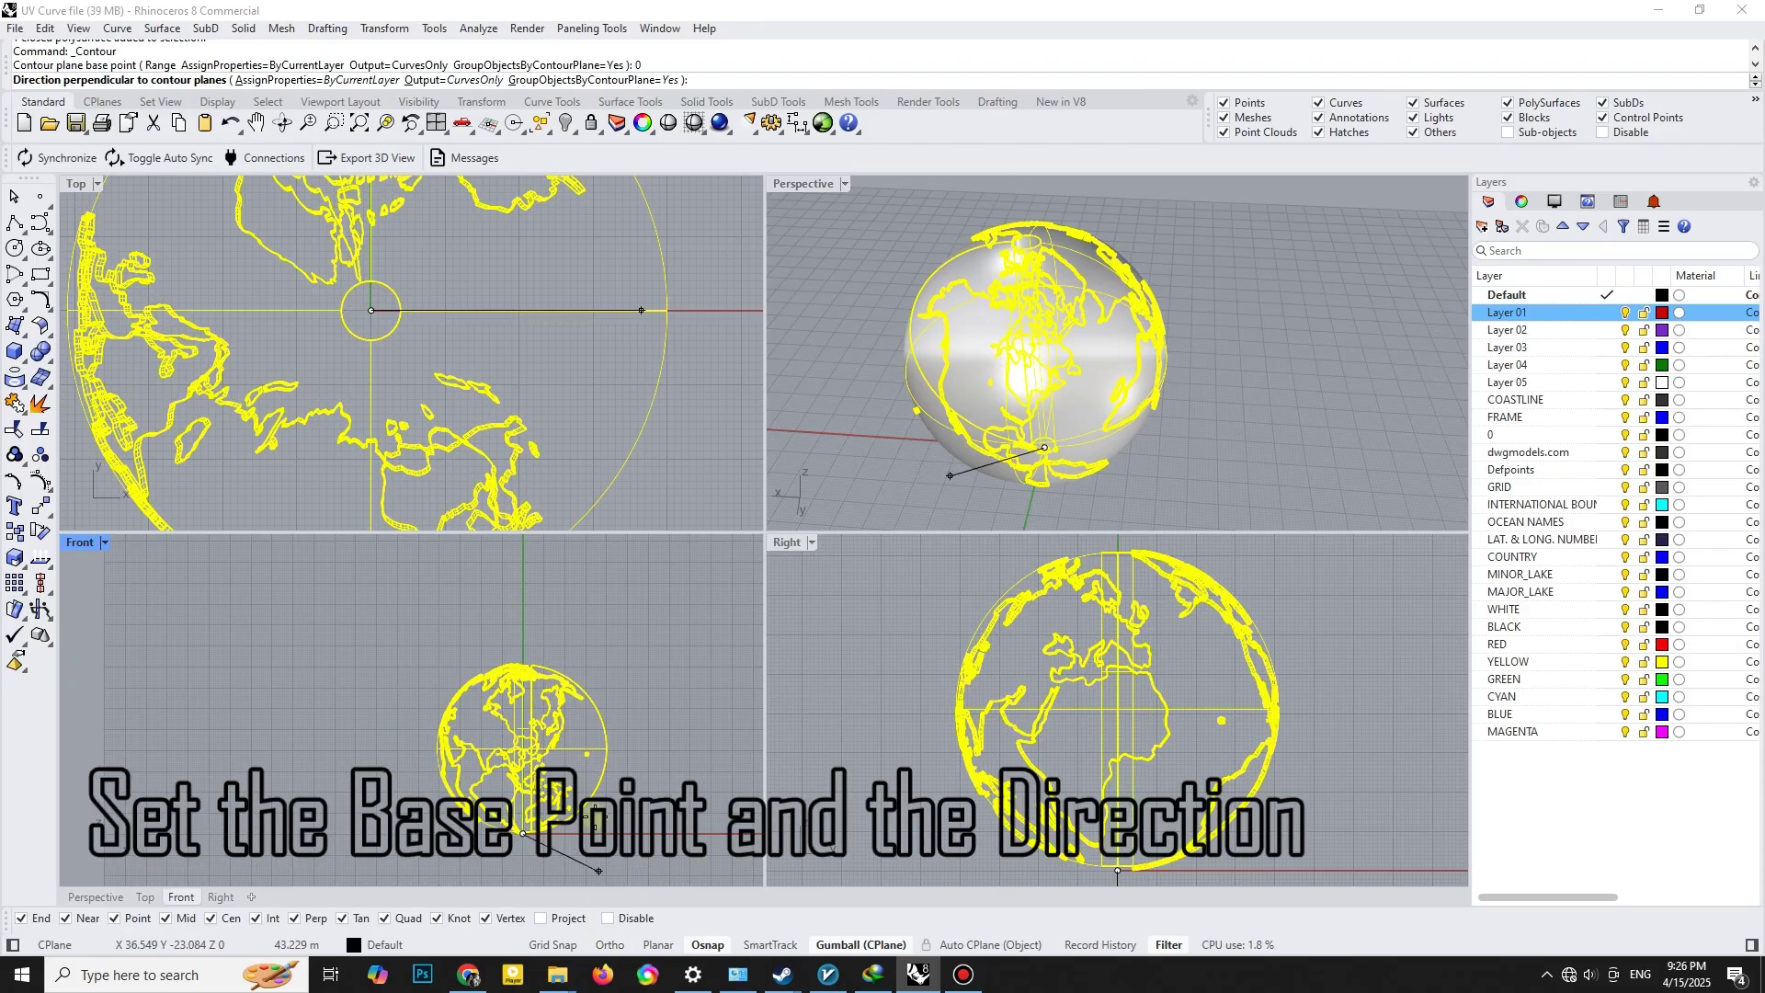
key(F8)
click(528, 602)
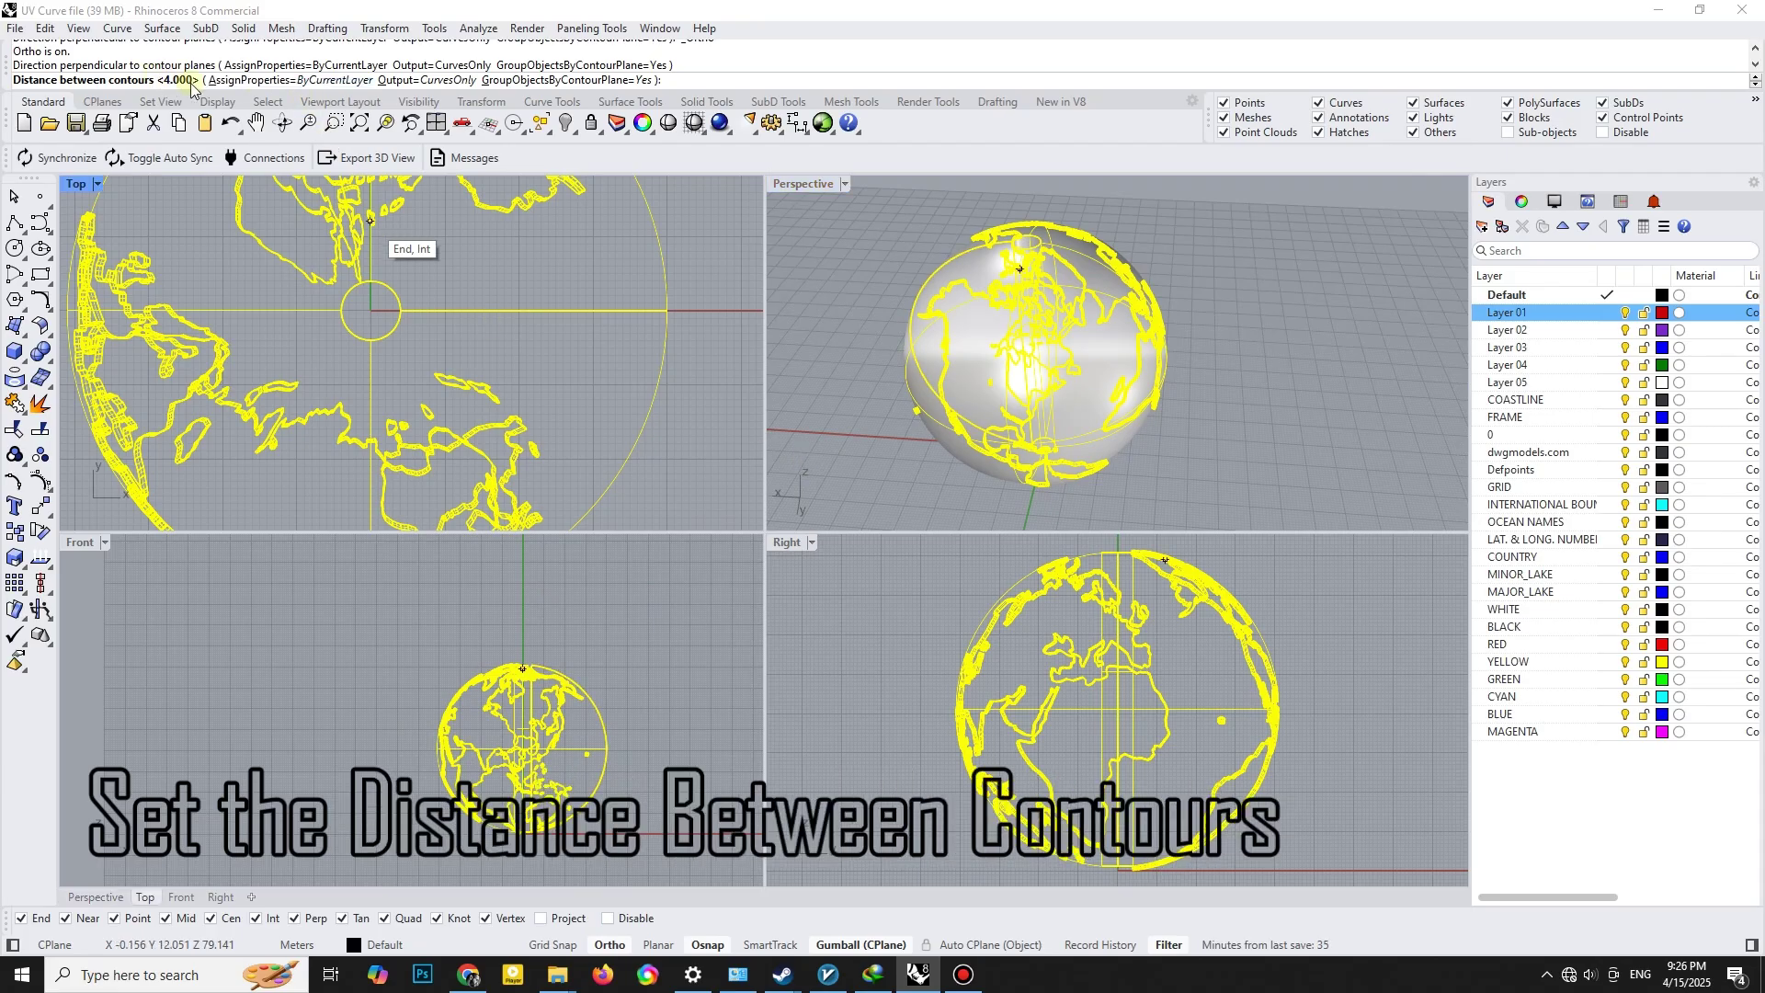
key(Return)
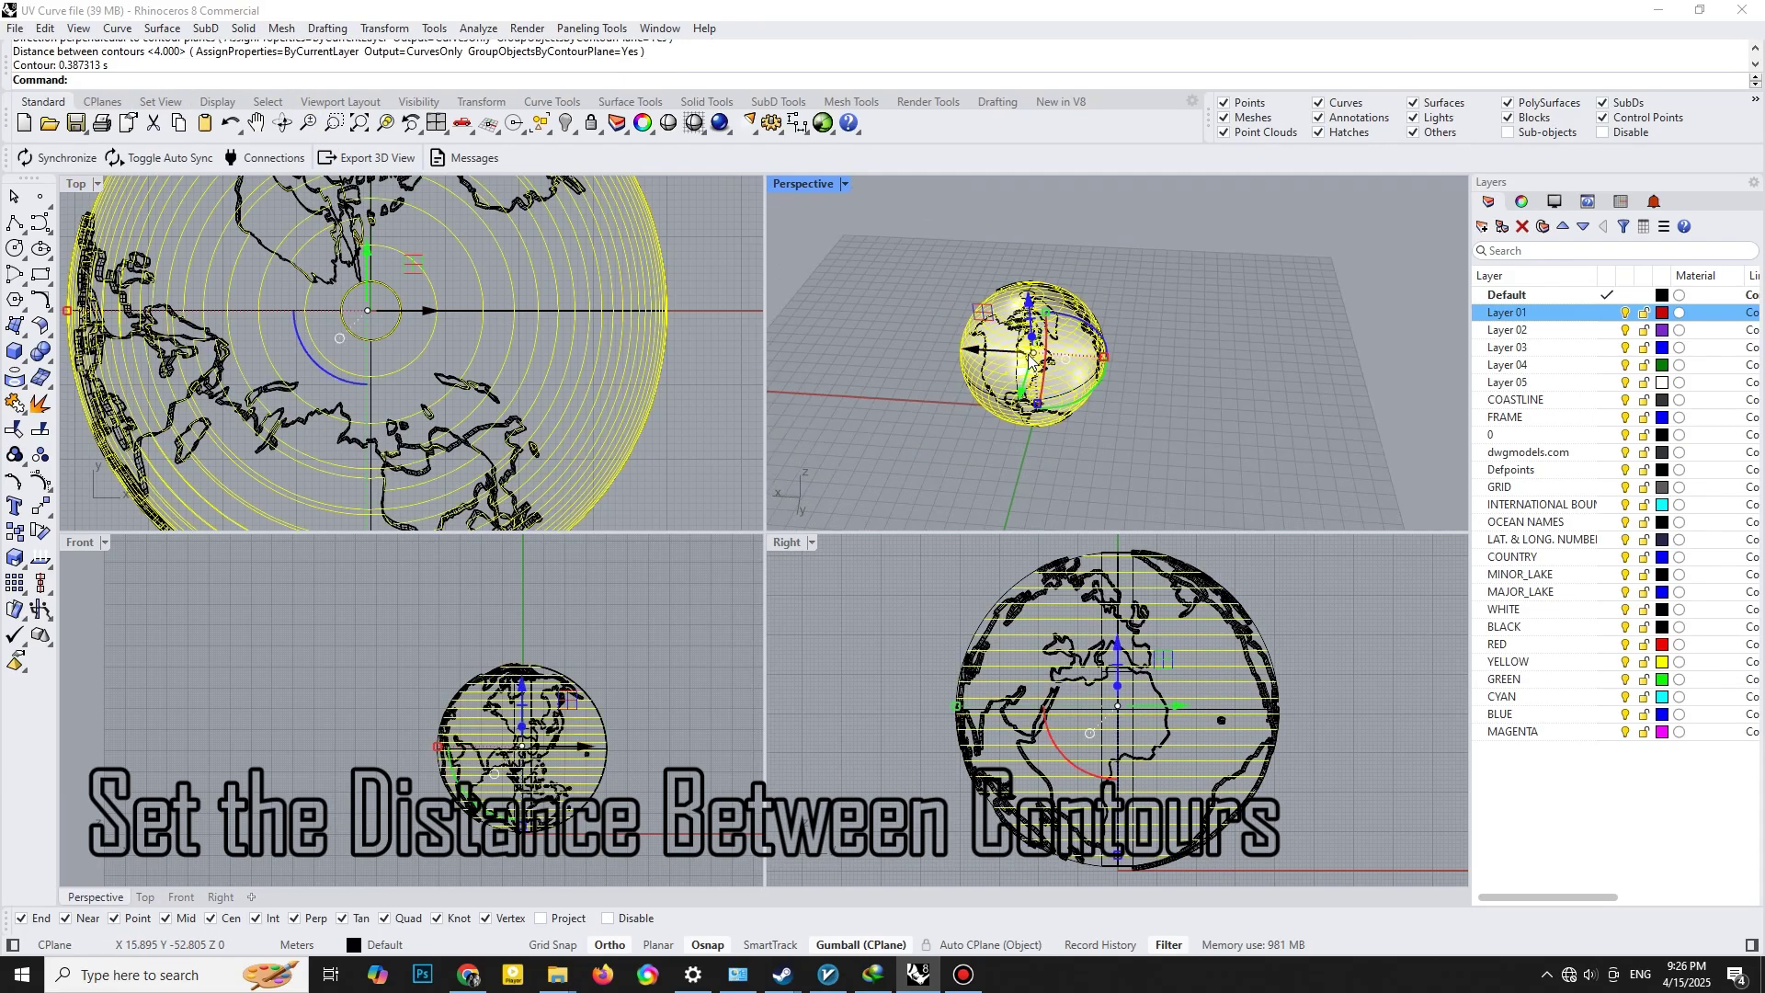
scroll(1058, 425, down, 2)
scroll(1057, 414, down, 2)
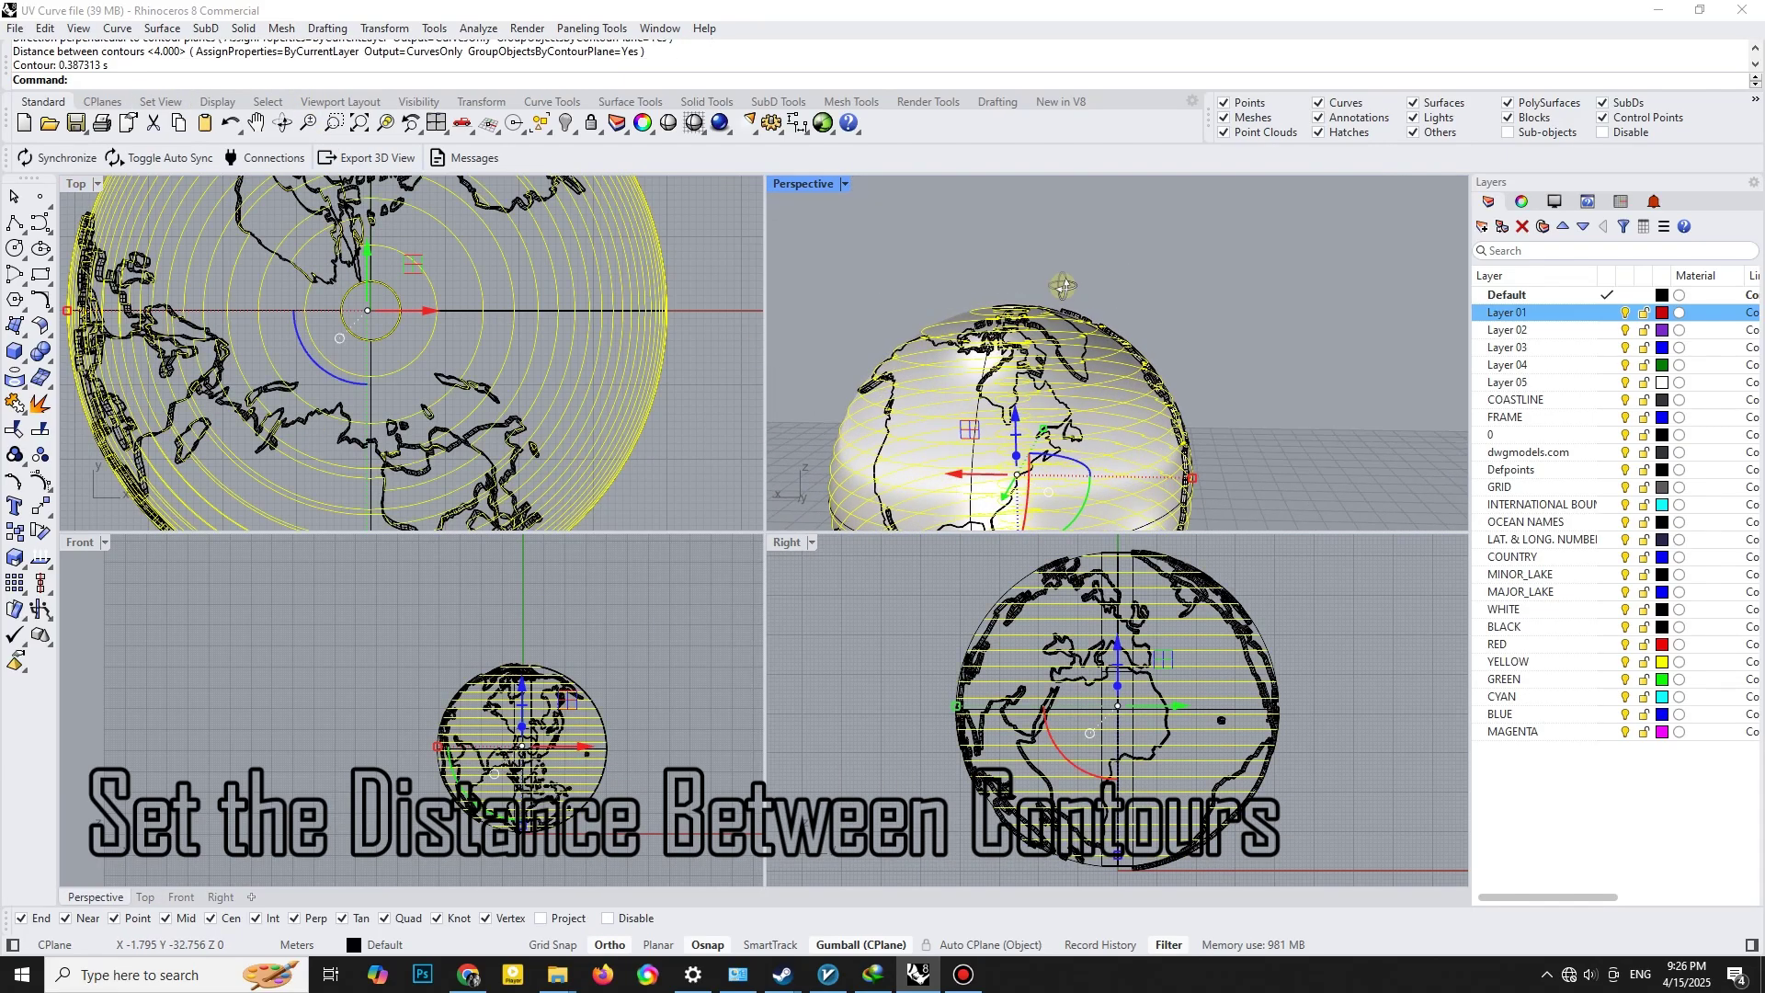
scroll(1055, 386, down, 2)
scroll(1051, 346, down, 2)
right_drag(1053, 346, 863, 381)
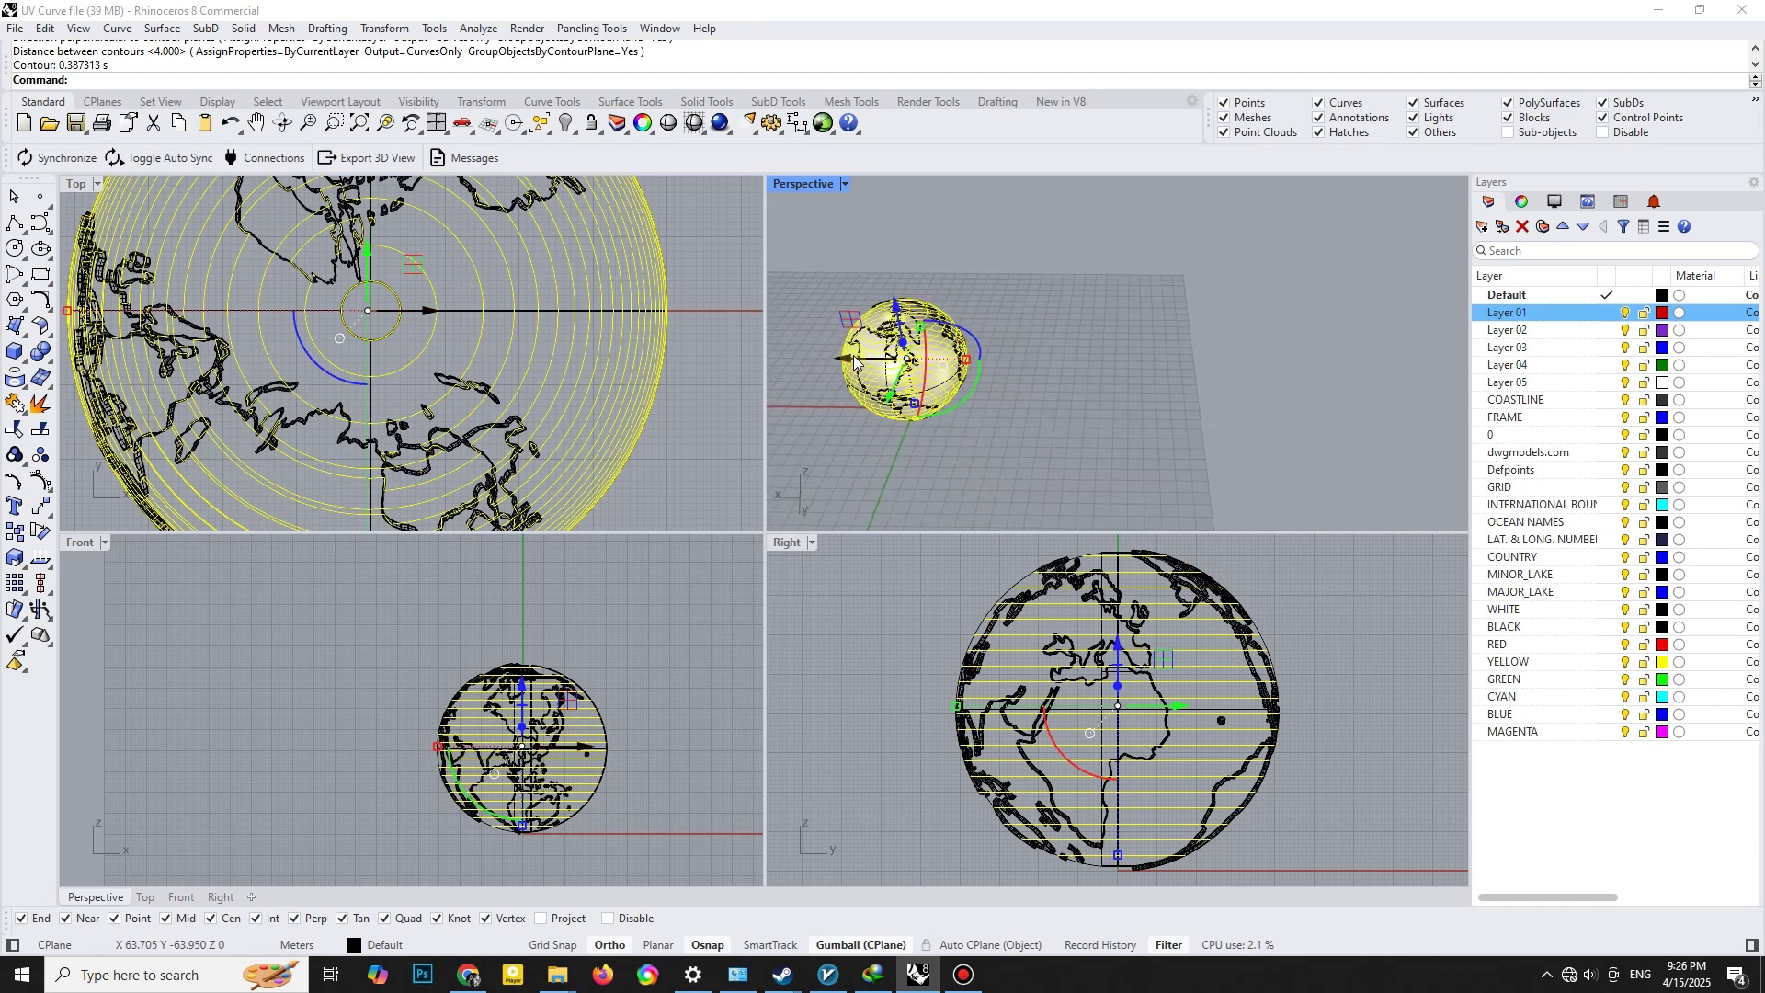
text(-1)
Confirm moving the contour stack beside the globe and orbit to a side-on angle.
key(Return)
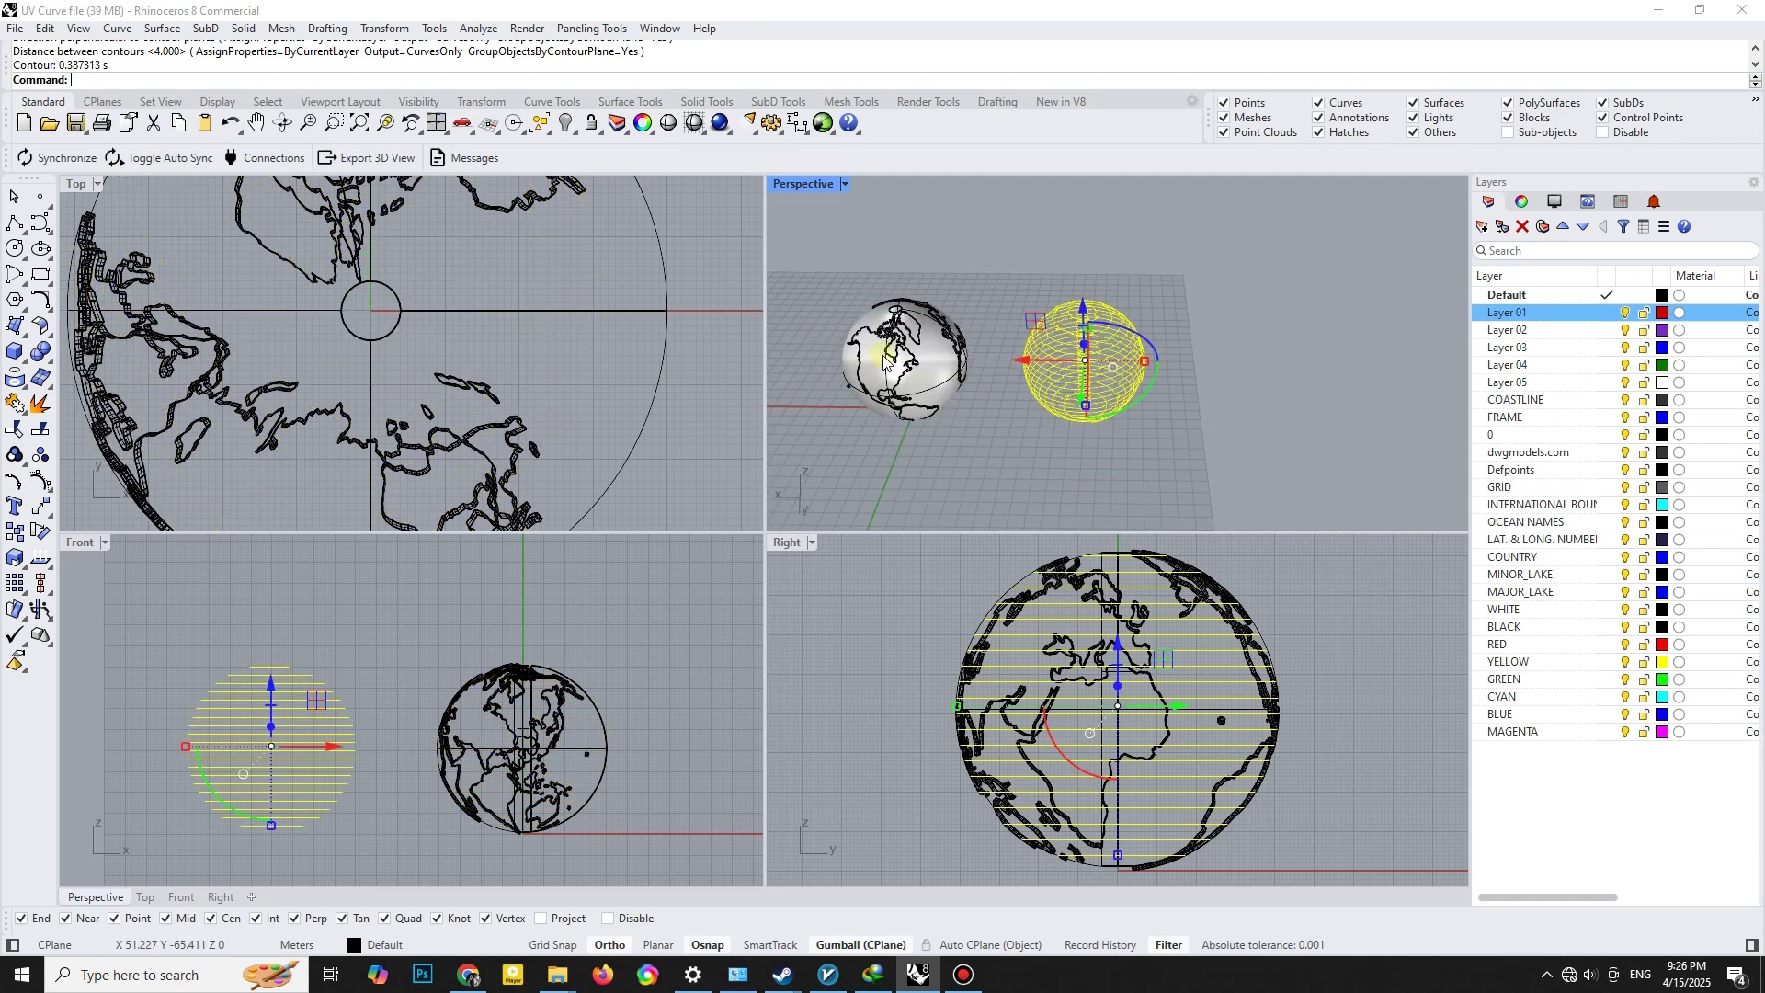
key(Escape)
scroll(1056, 386, up, 5)
mouse_move(1056, 386)
right_down()
mouse_move(1082, 290)
mouse_move(1103, 346)
mouse_move(1057, 331)
mouse_move(1044, 426)
mouse_move(1111, 386)
mouse_move(1057, 315)
mouse_move(1057, 347)
right_up()
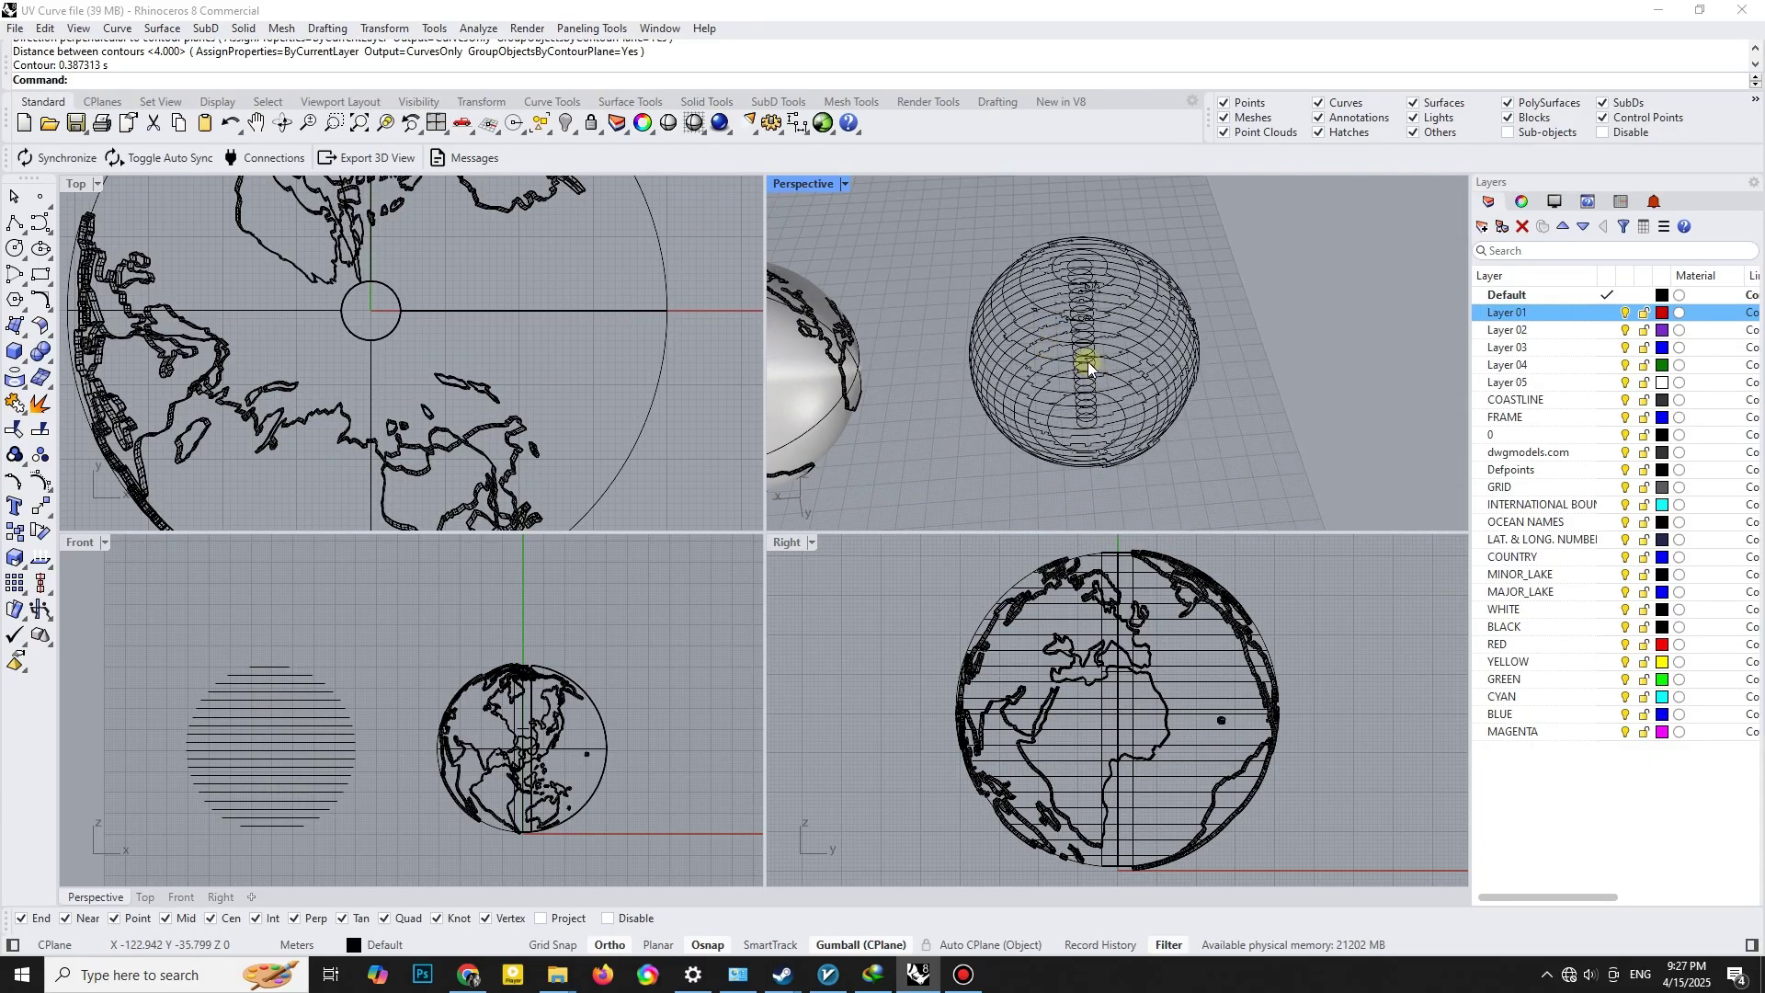
mouse_move(1033, 366)
right_down()
mouse_move(1056, 295)
mouse_move(1030, 303)
right_up()
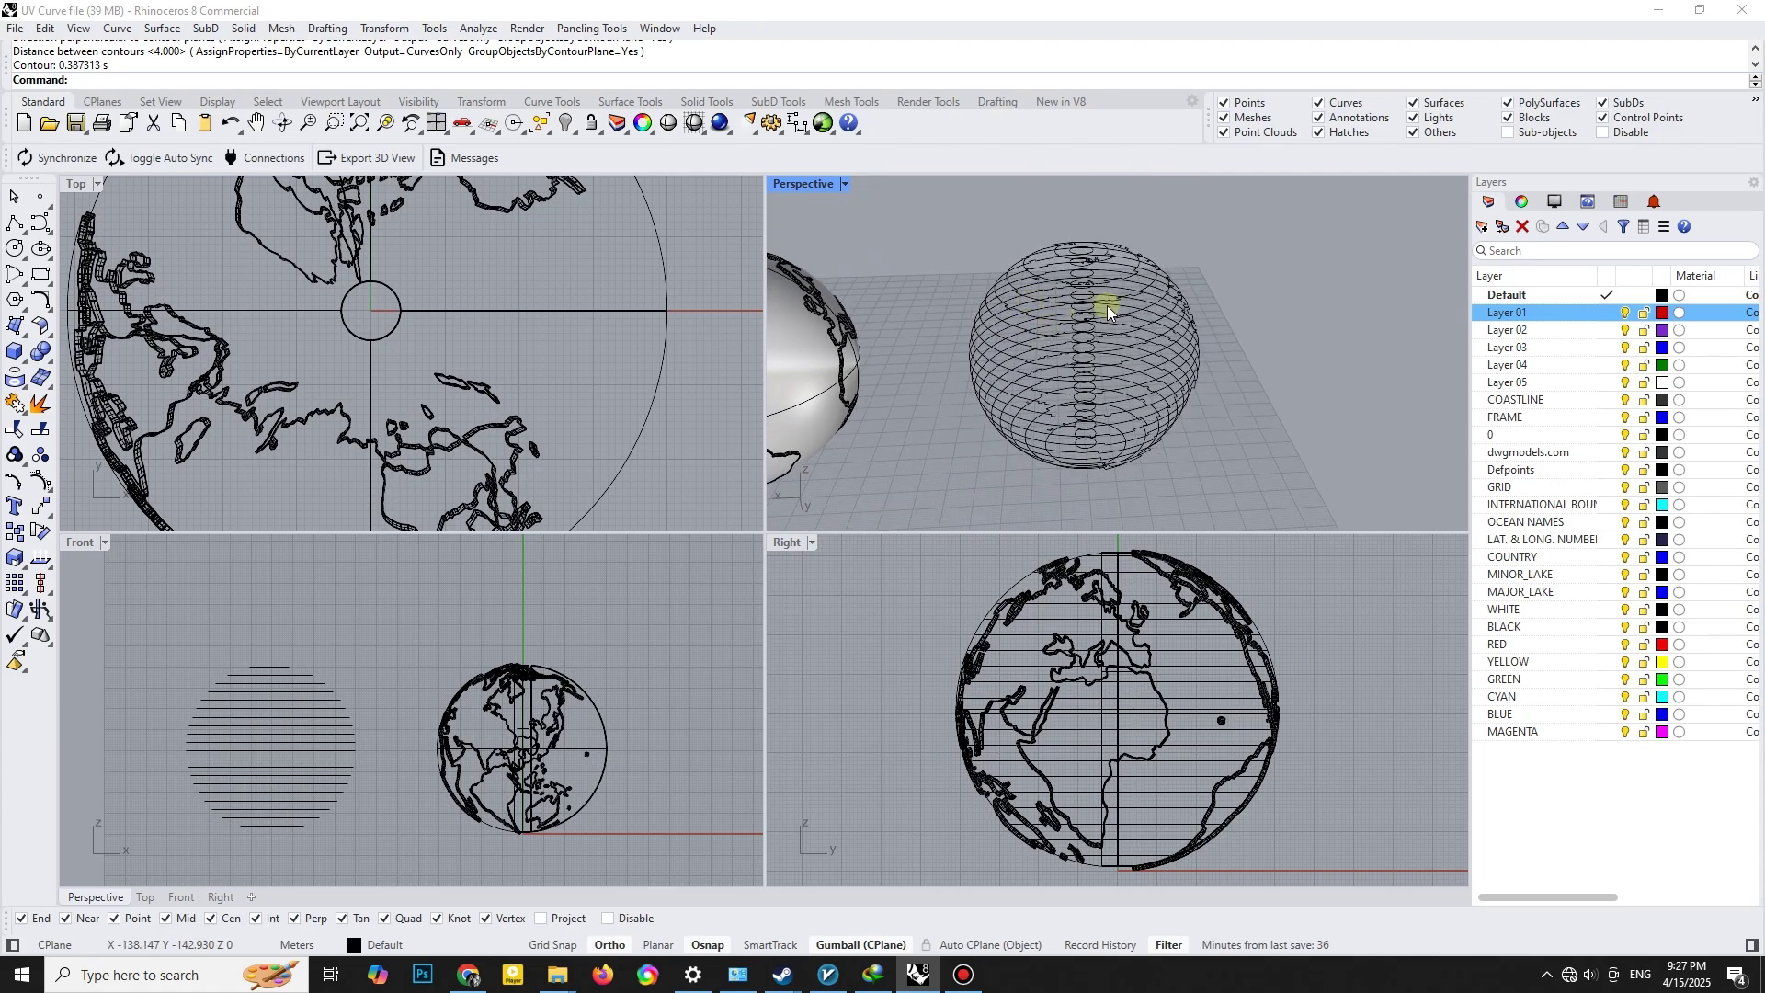
Window-select all 66 contour curves of the sliced sphere, then clear the selection.
drag(933, 198, 1265, 454)
mouse_move(1241, 442)
right_down()
mouse_move(1172, 352)
mouse_move(1188, 394)
right_up()
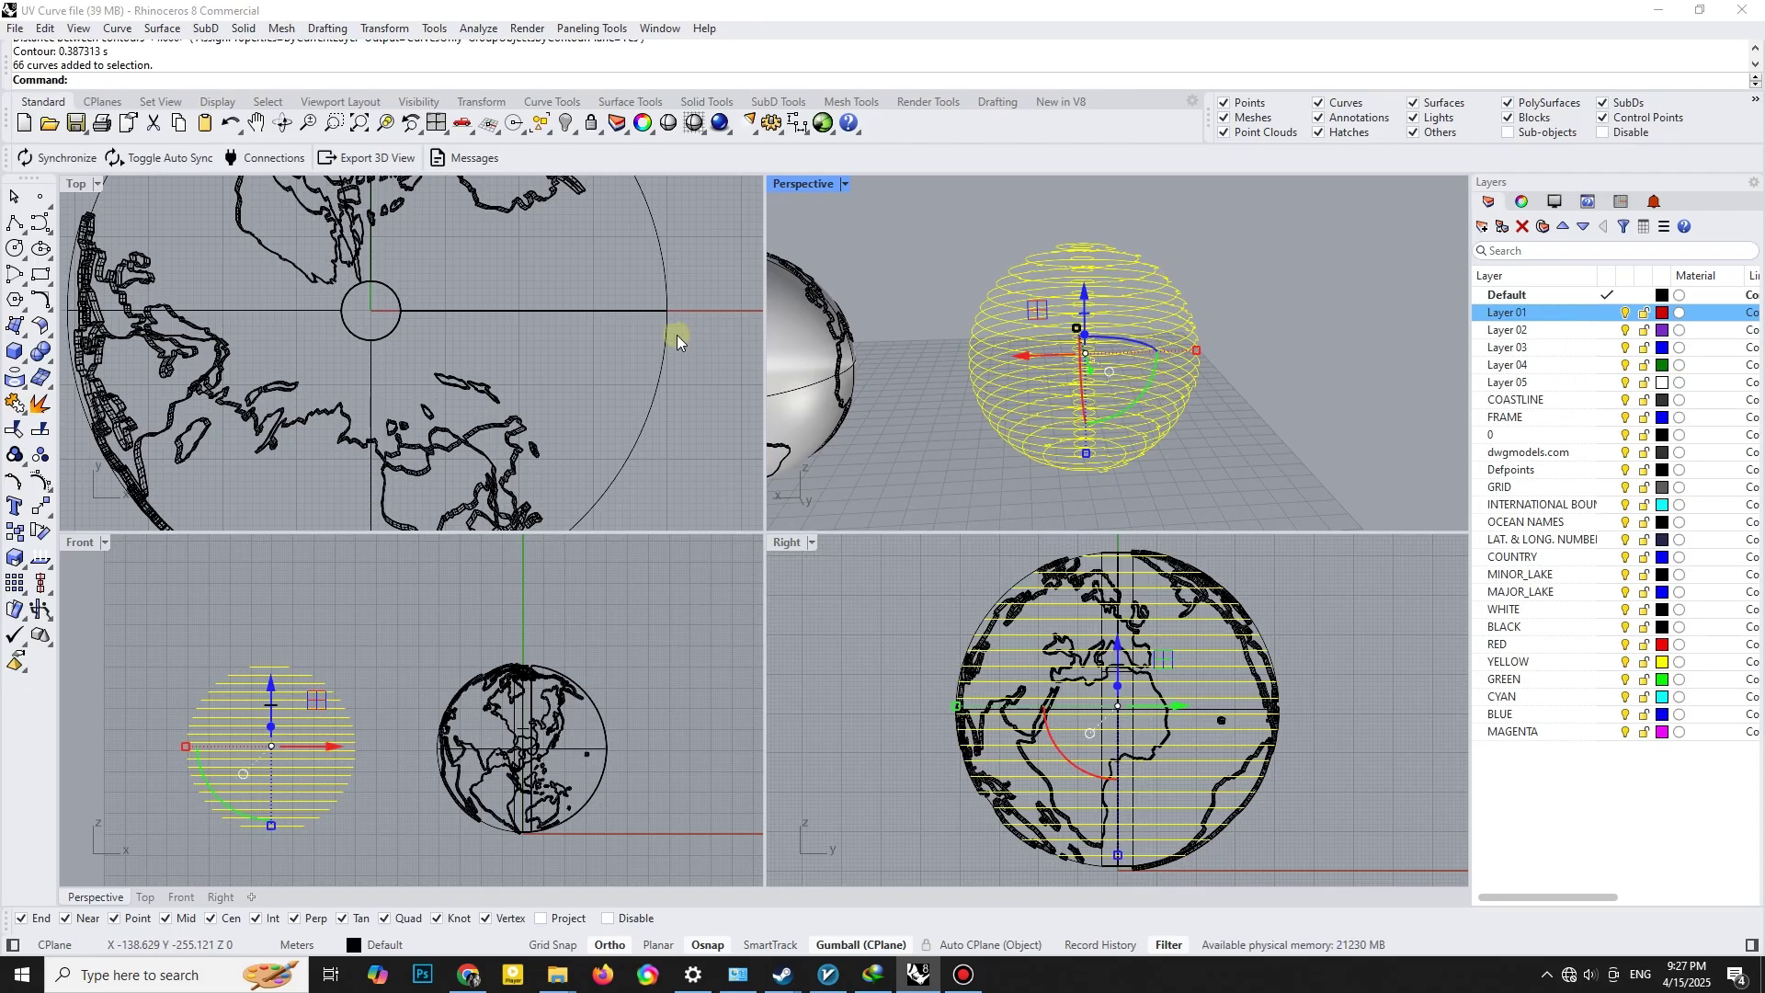
key(Escape)
Draw a vertical polyline from the bottom ring's centre up past the top of the stack.
click(14, 222)
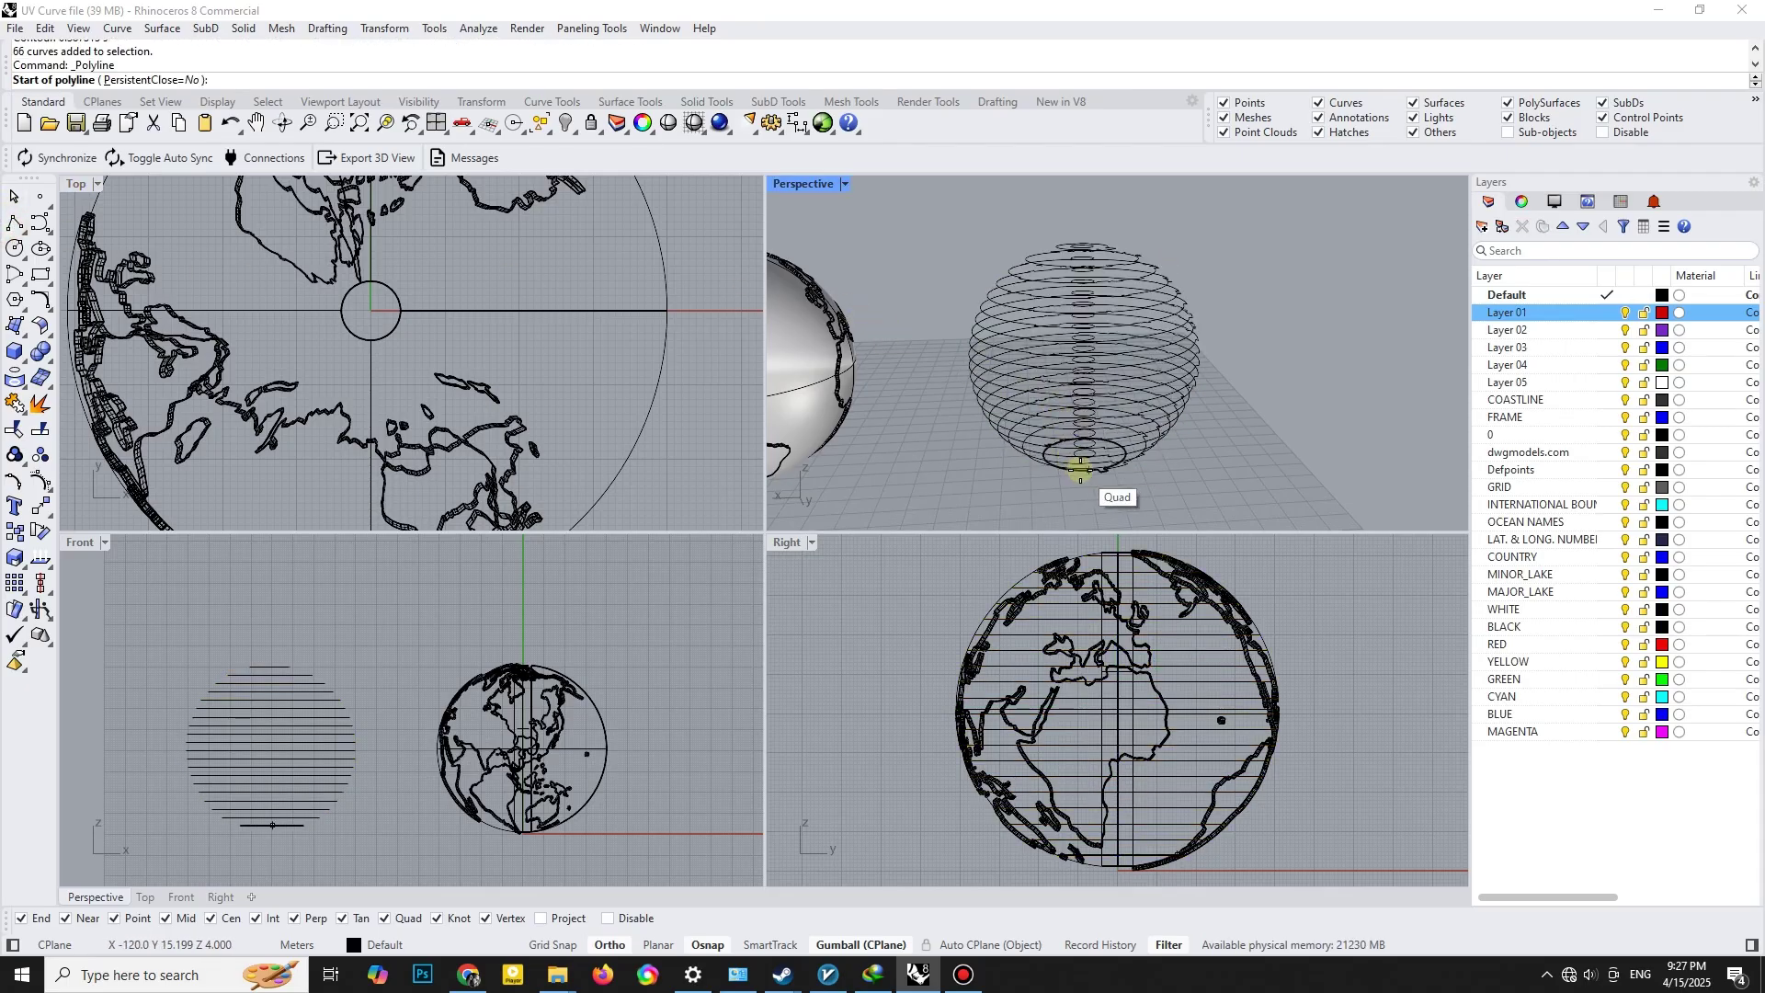
scroll(1112, 423, up, 3)
scroll(1115, 399, up, 3)
scroll(1115, 372, up, 3)
scroll(1118, 401, up, 3)
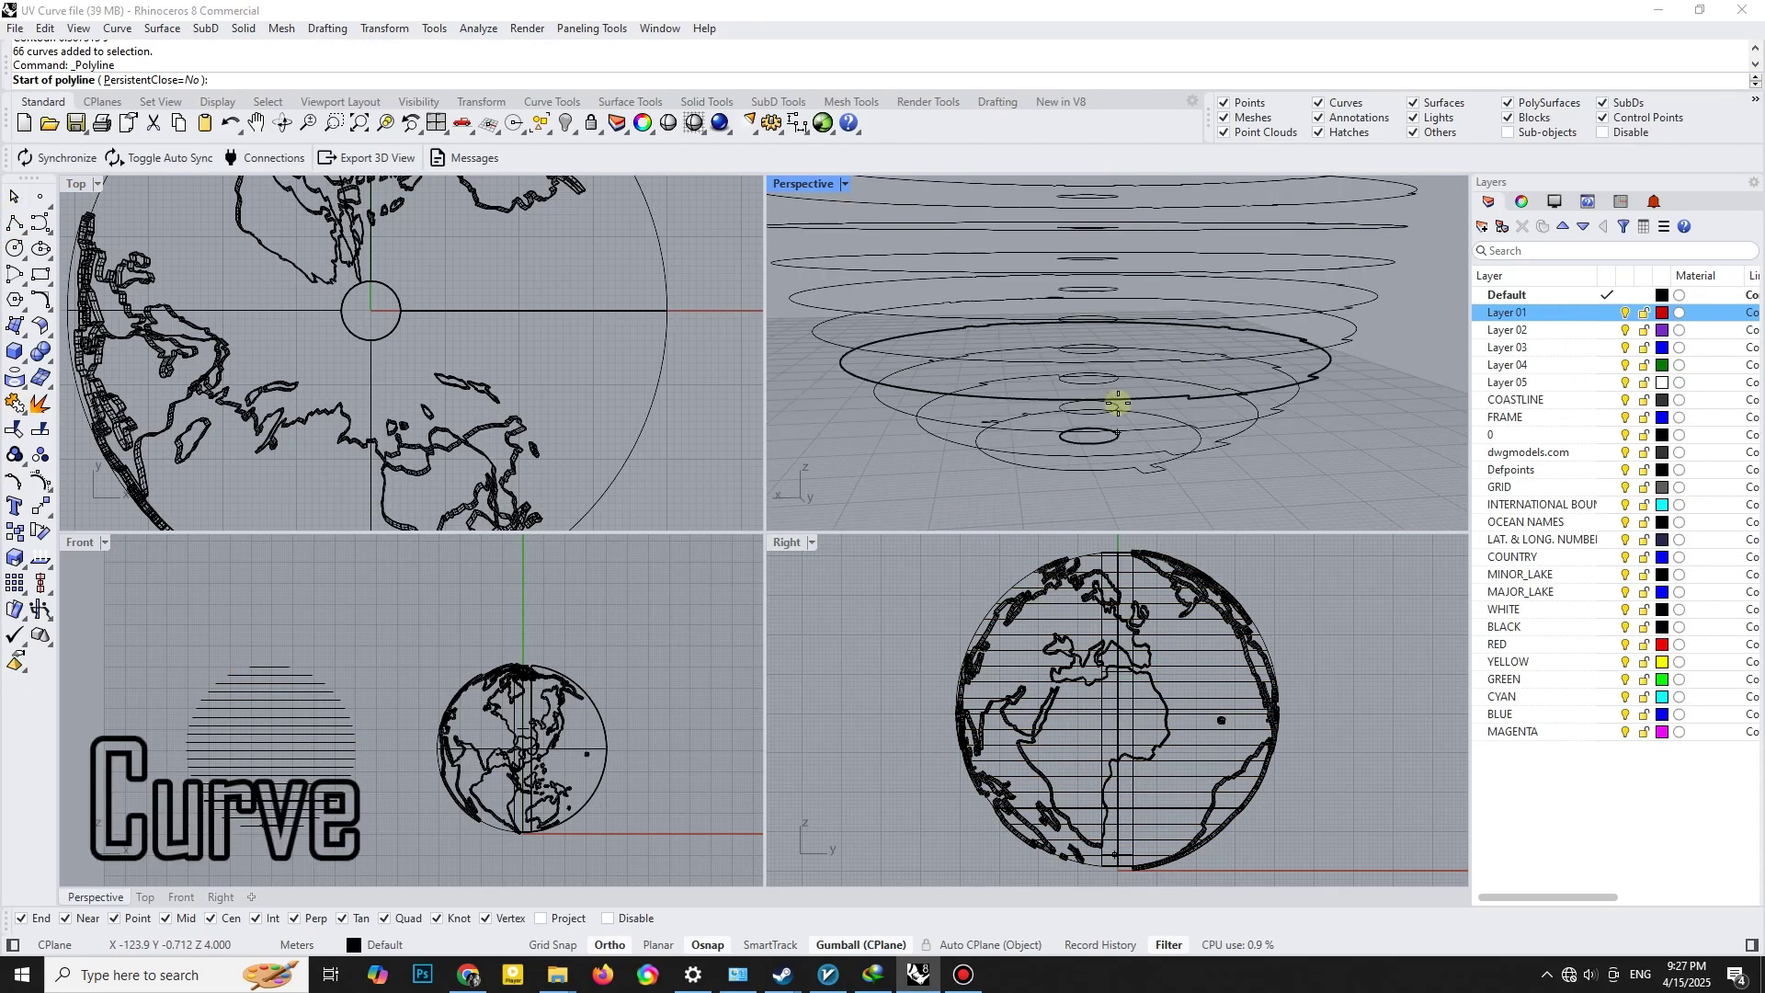
scroll(1116, 402, up, 3)
scroll(1095, 441, up, 2)
scroll(1083, 421, up, 3)
click(1094, 415)
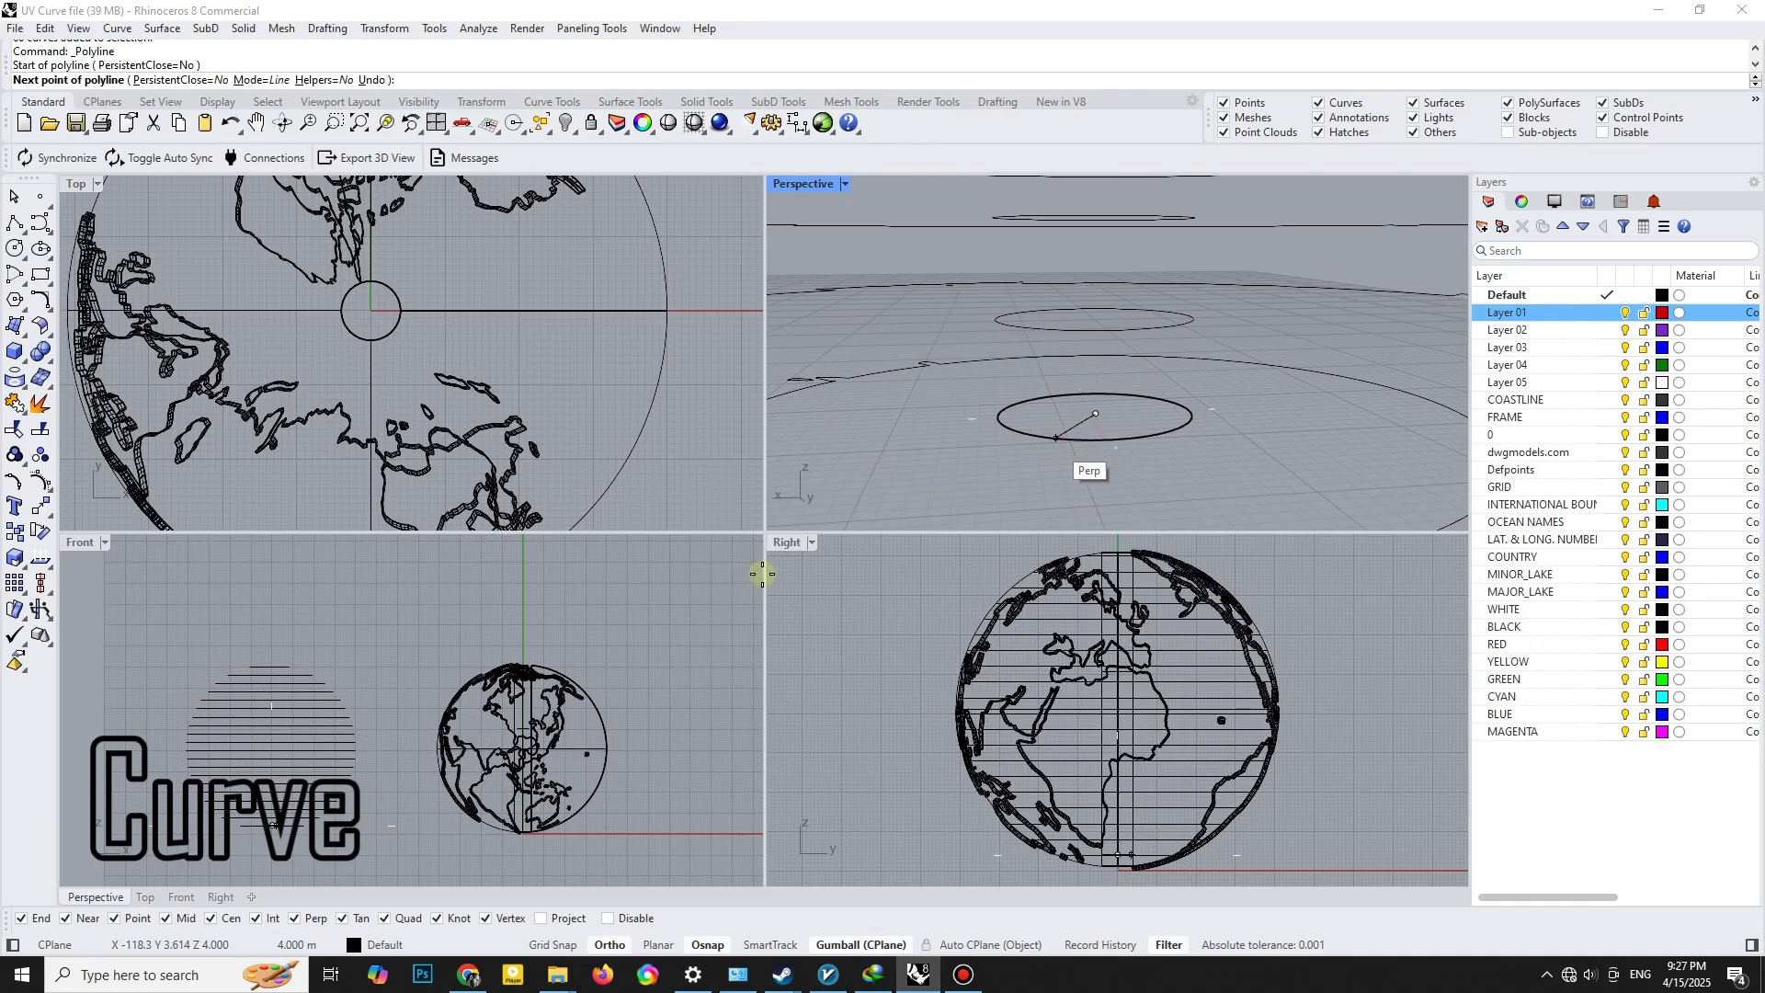
click(274, 615)
key(Return)
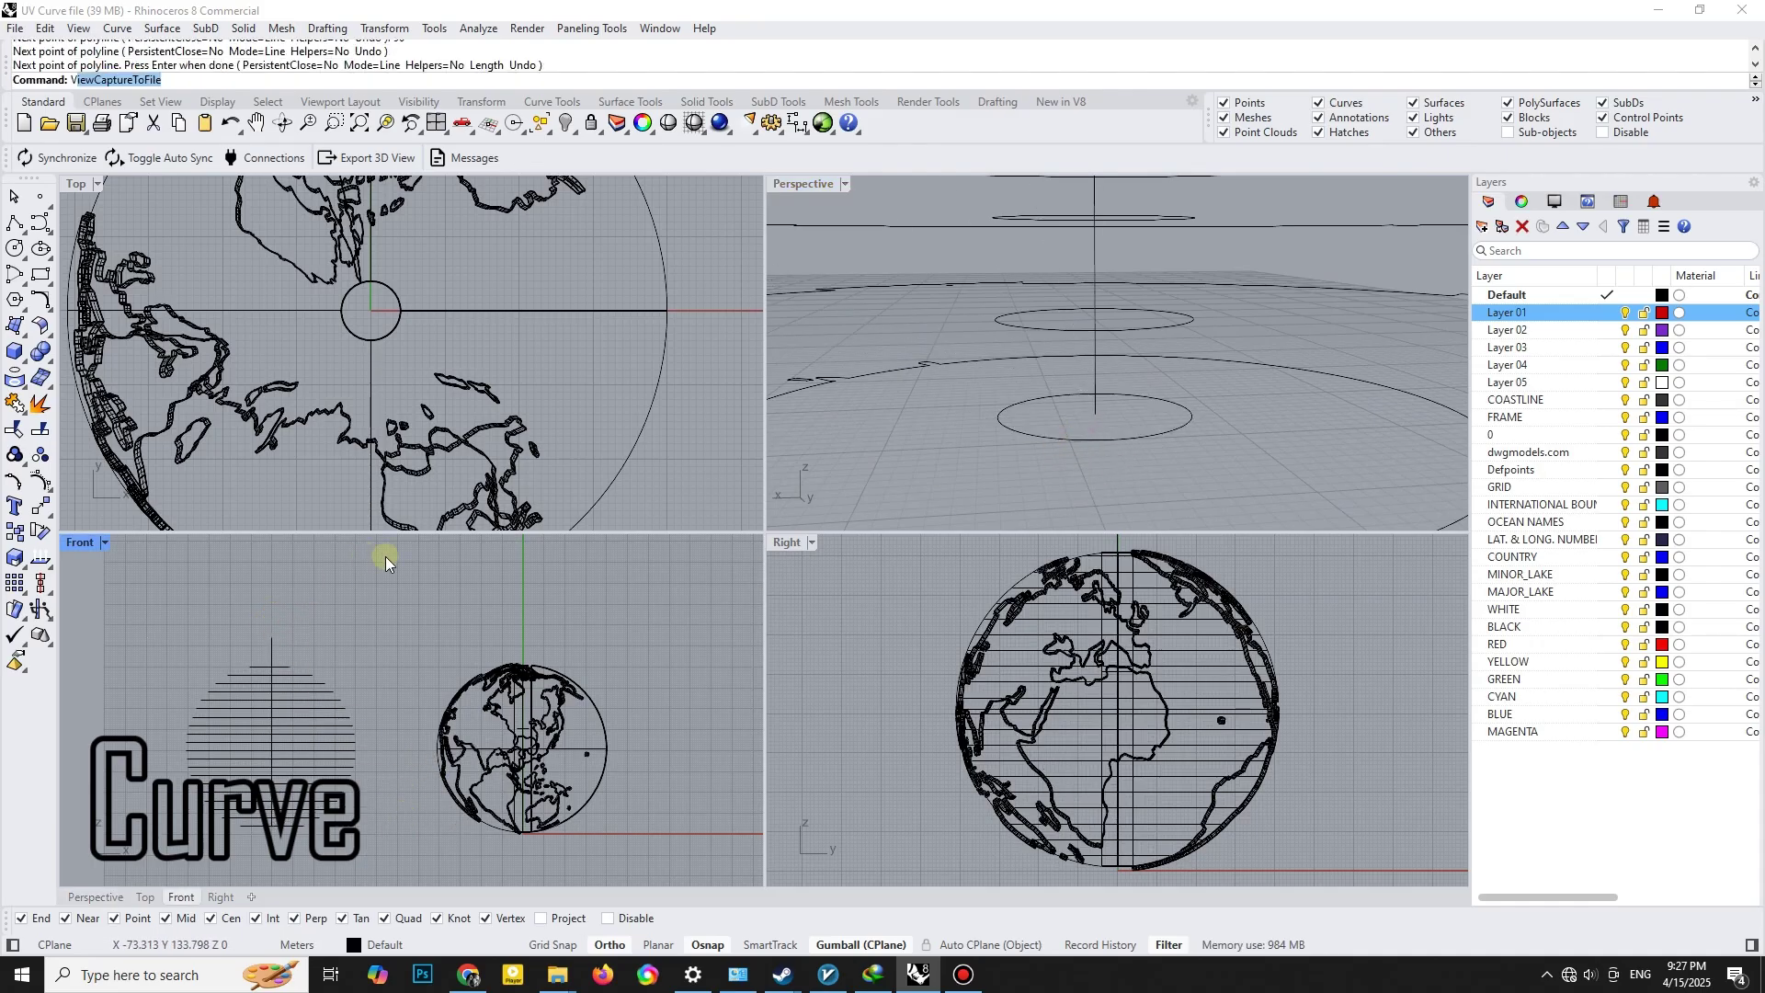
scroll(1128, 405, down, 3)
scroll(1128, 405, down, 3)
text(v)
scroll(1127, 411, up, 3)
key(Escape)
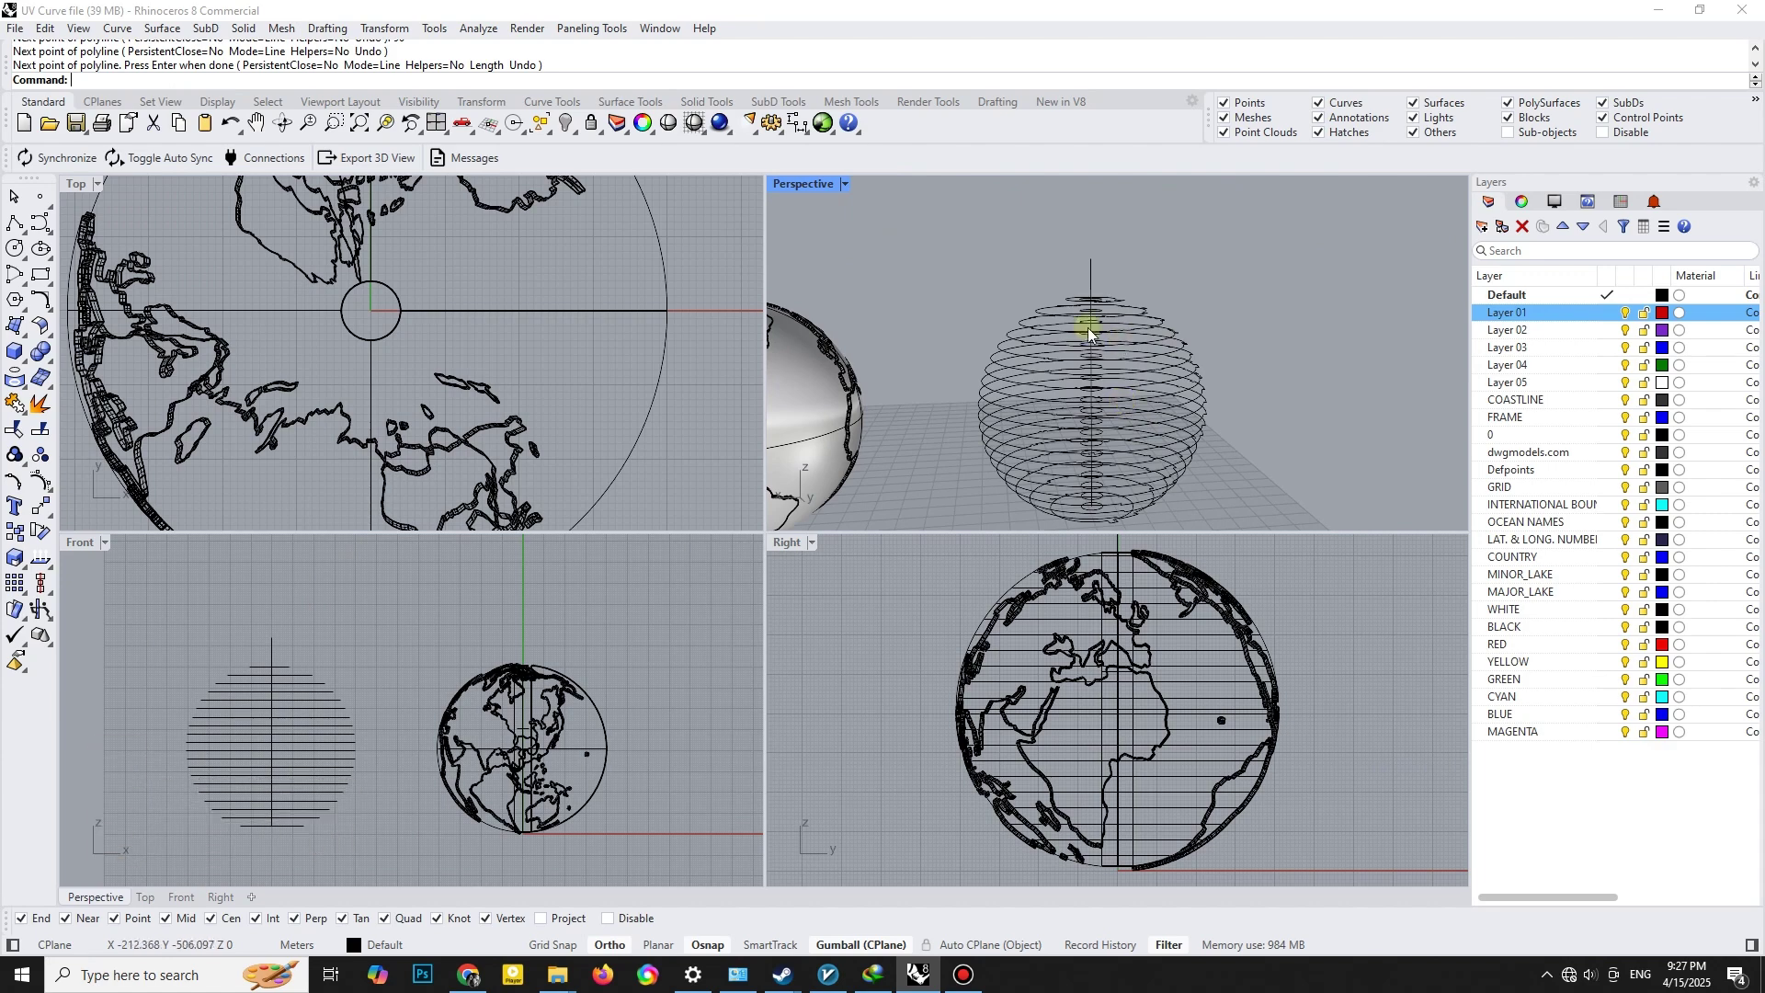
mouse_move(1099, 317)
shift+right_down()
mouse_move(1057, 325)
mouse_move(1052, 352)
shift+right_up()
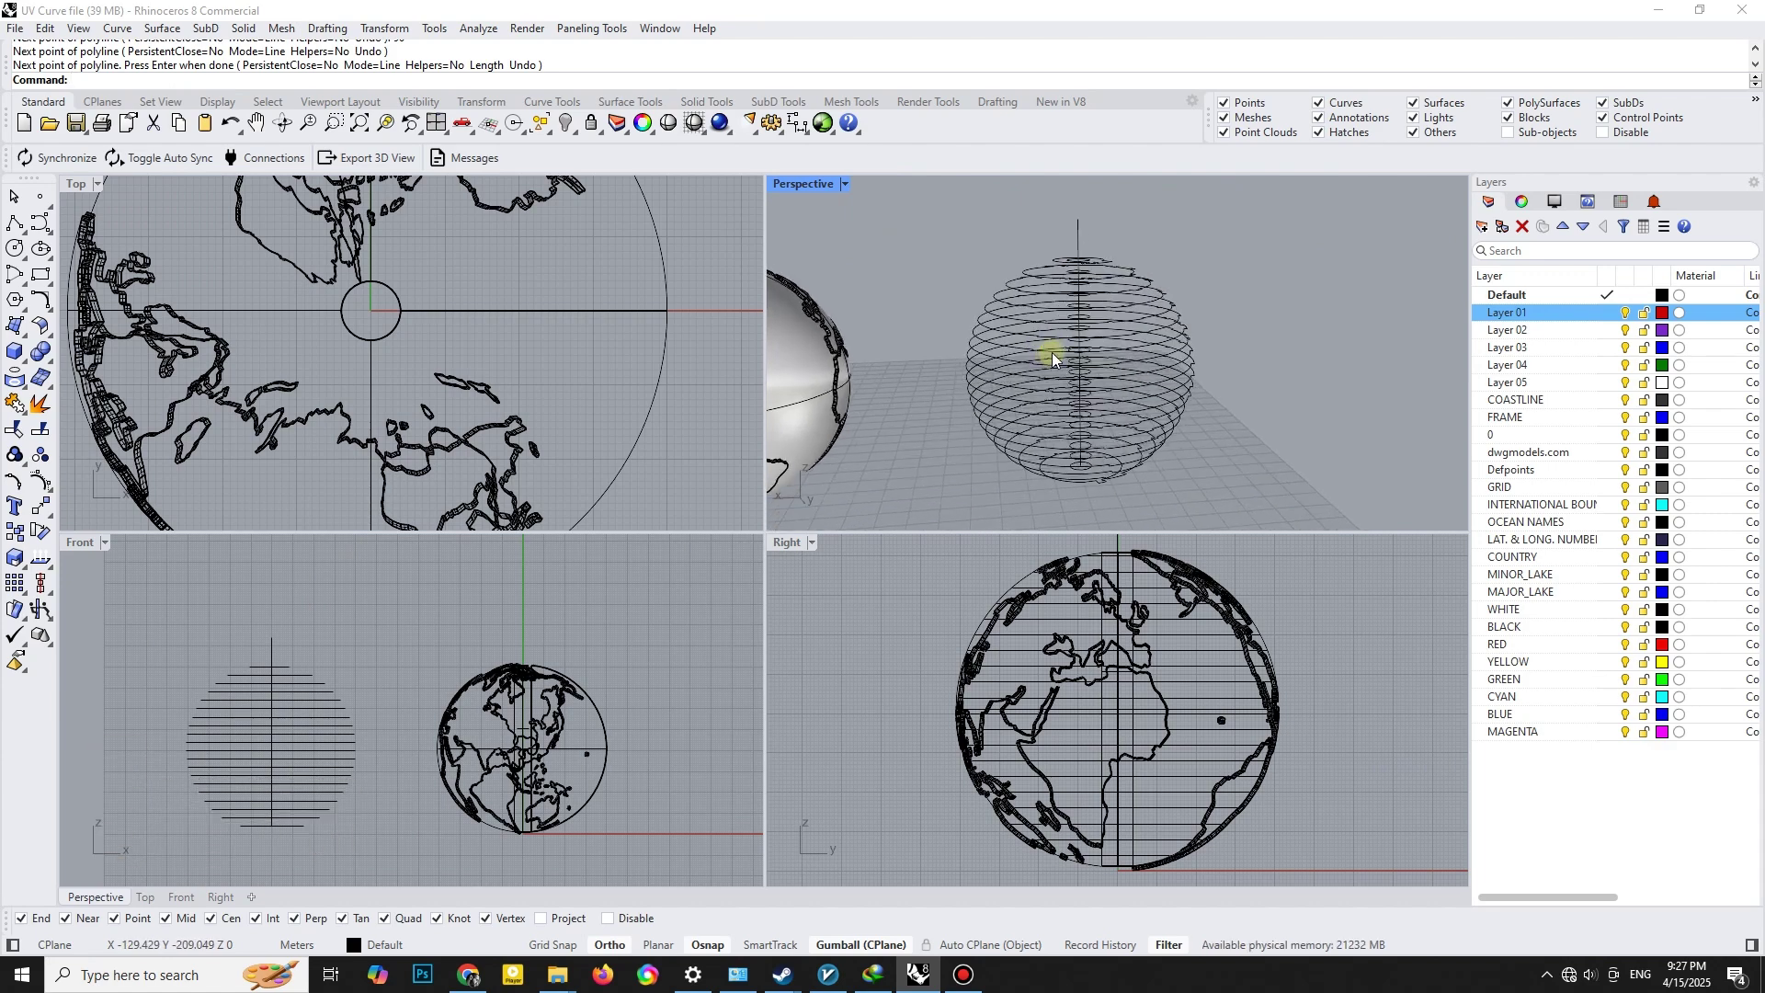
text(5hear)
Shear all slice curves from the bottom centre, referencing the line's top, with Ortho off.
key(Return)
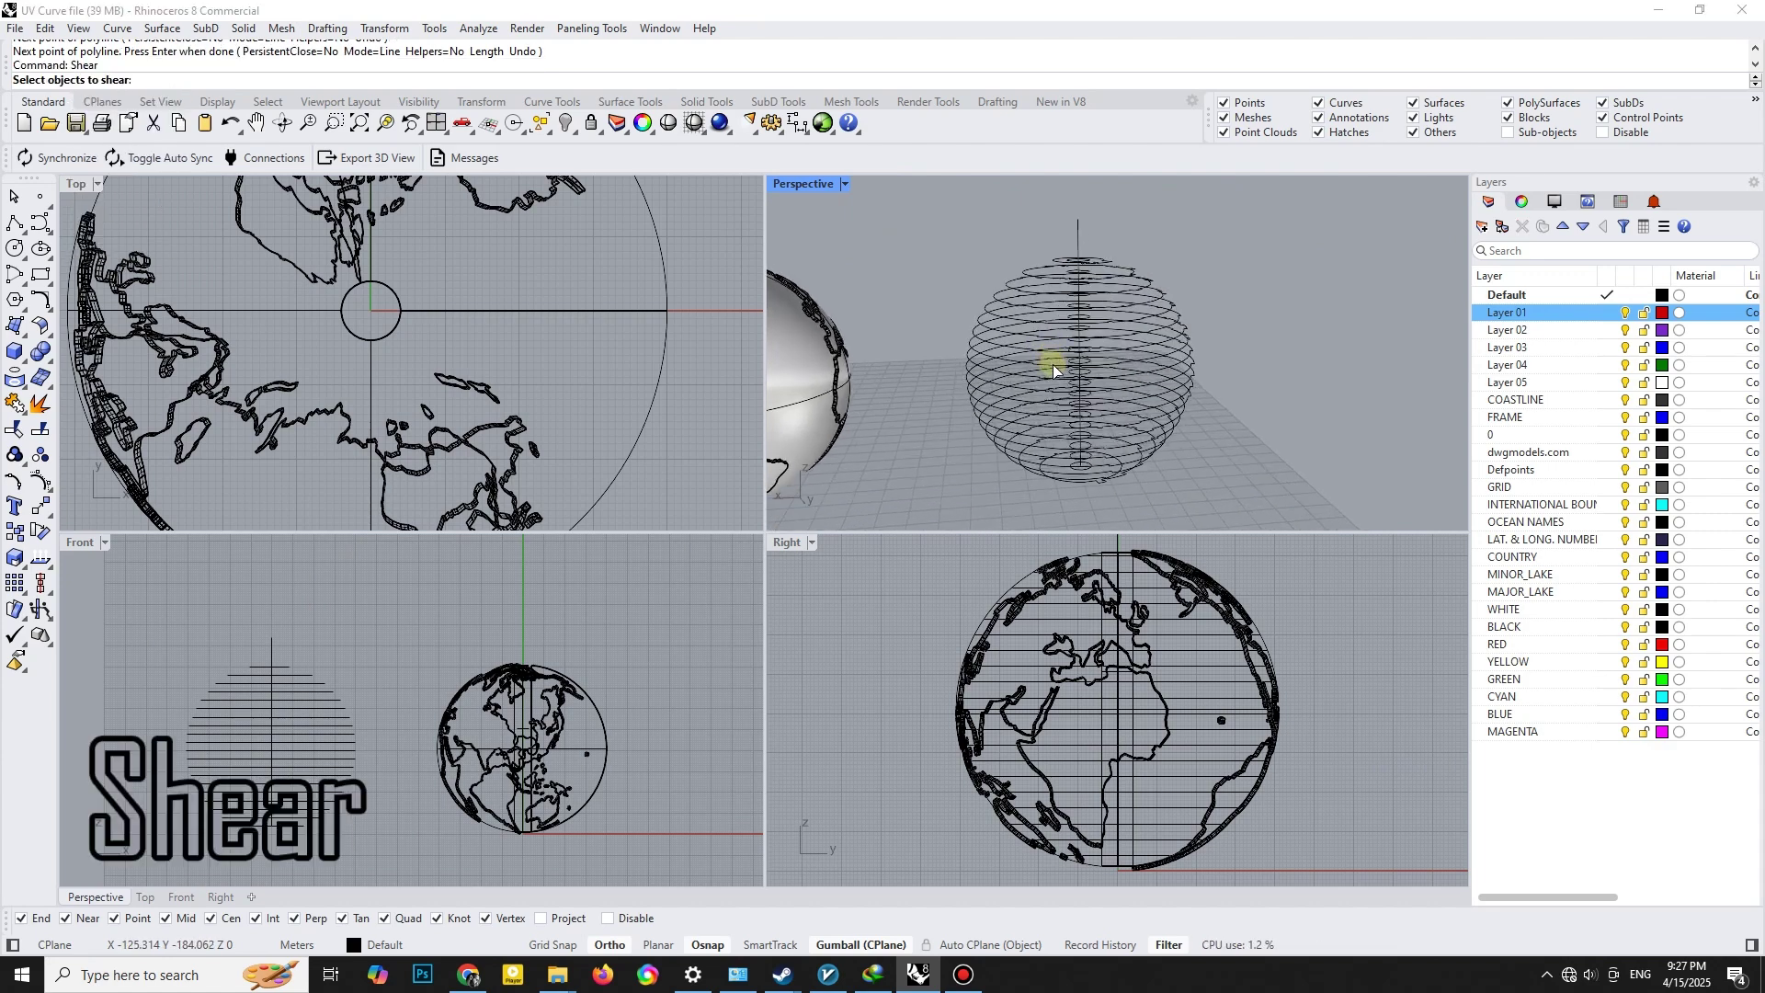
drag(950, 259, 1236, 514)
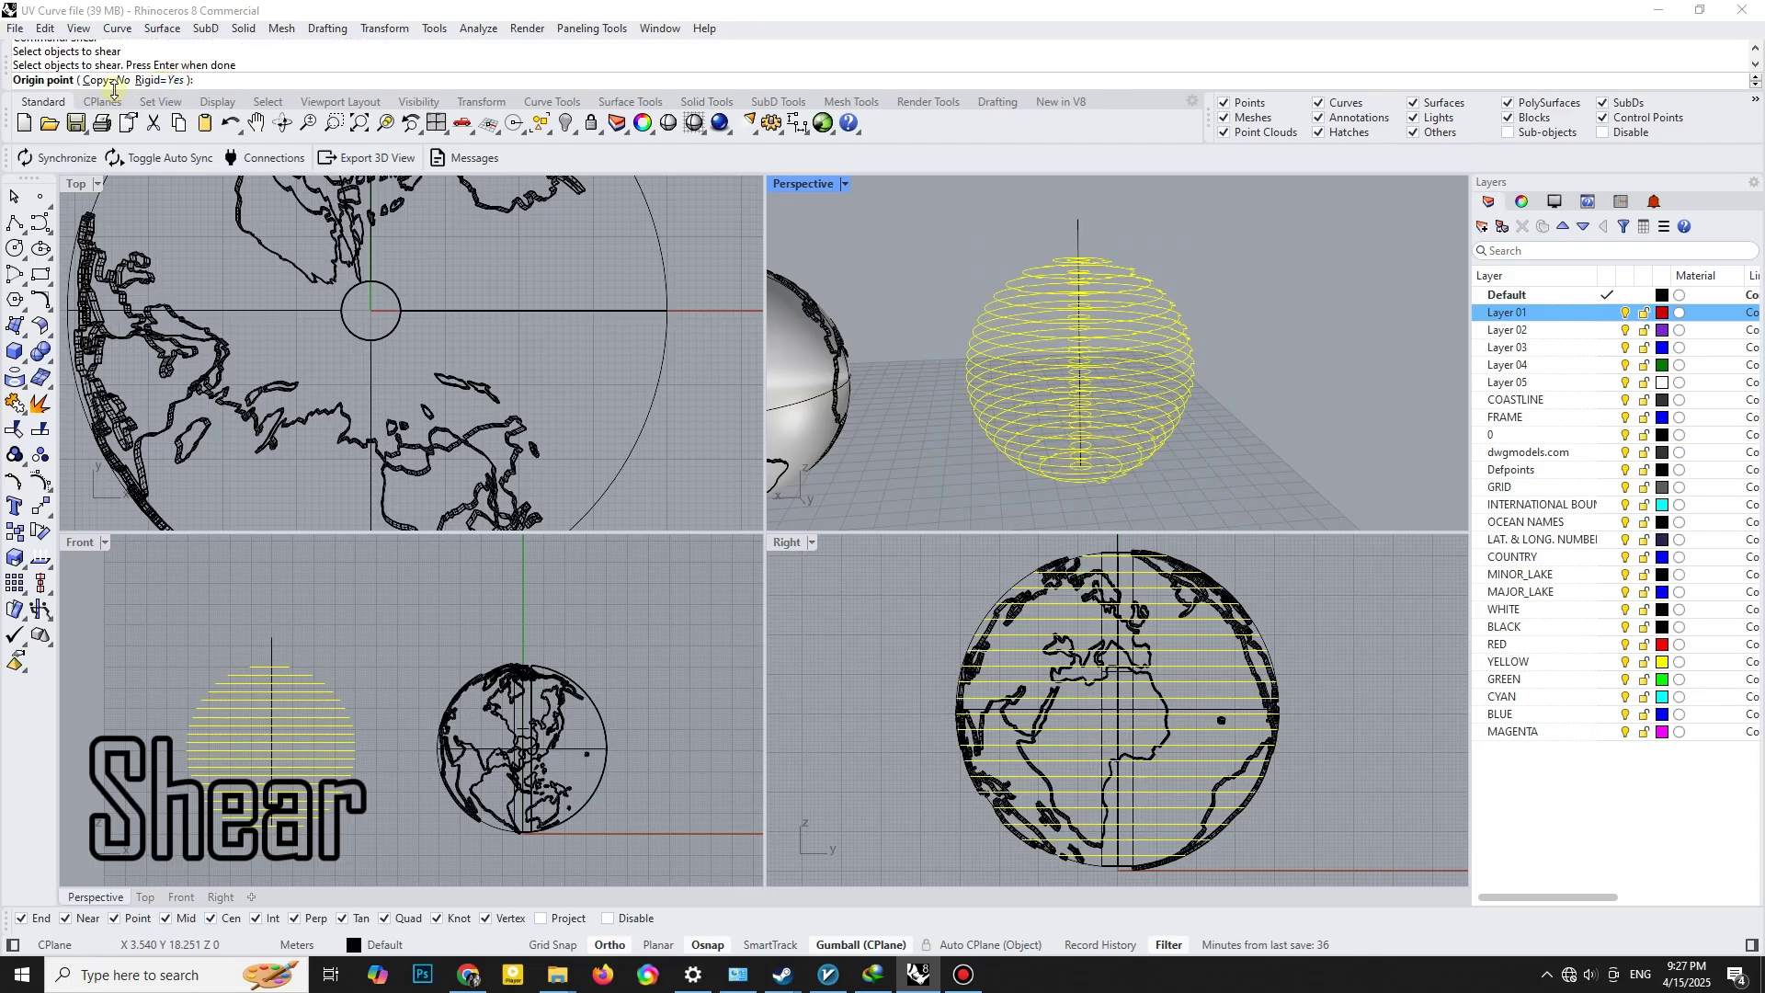
scroll(1159, 496, up, 2)
scroll(1102, 483, up, 3)
scroll(1109, 457, up, 3)
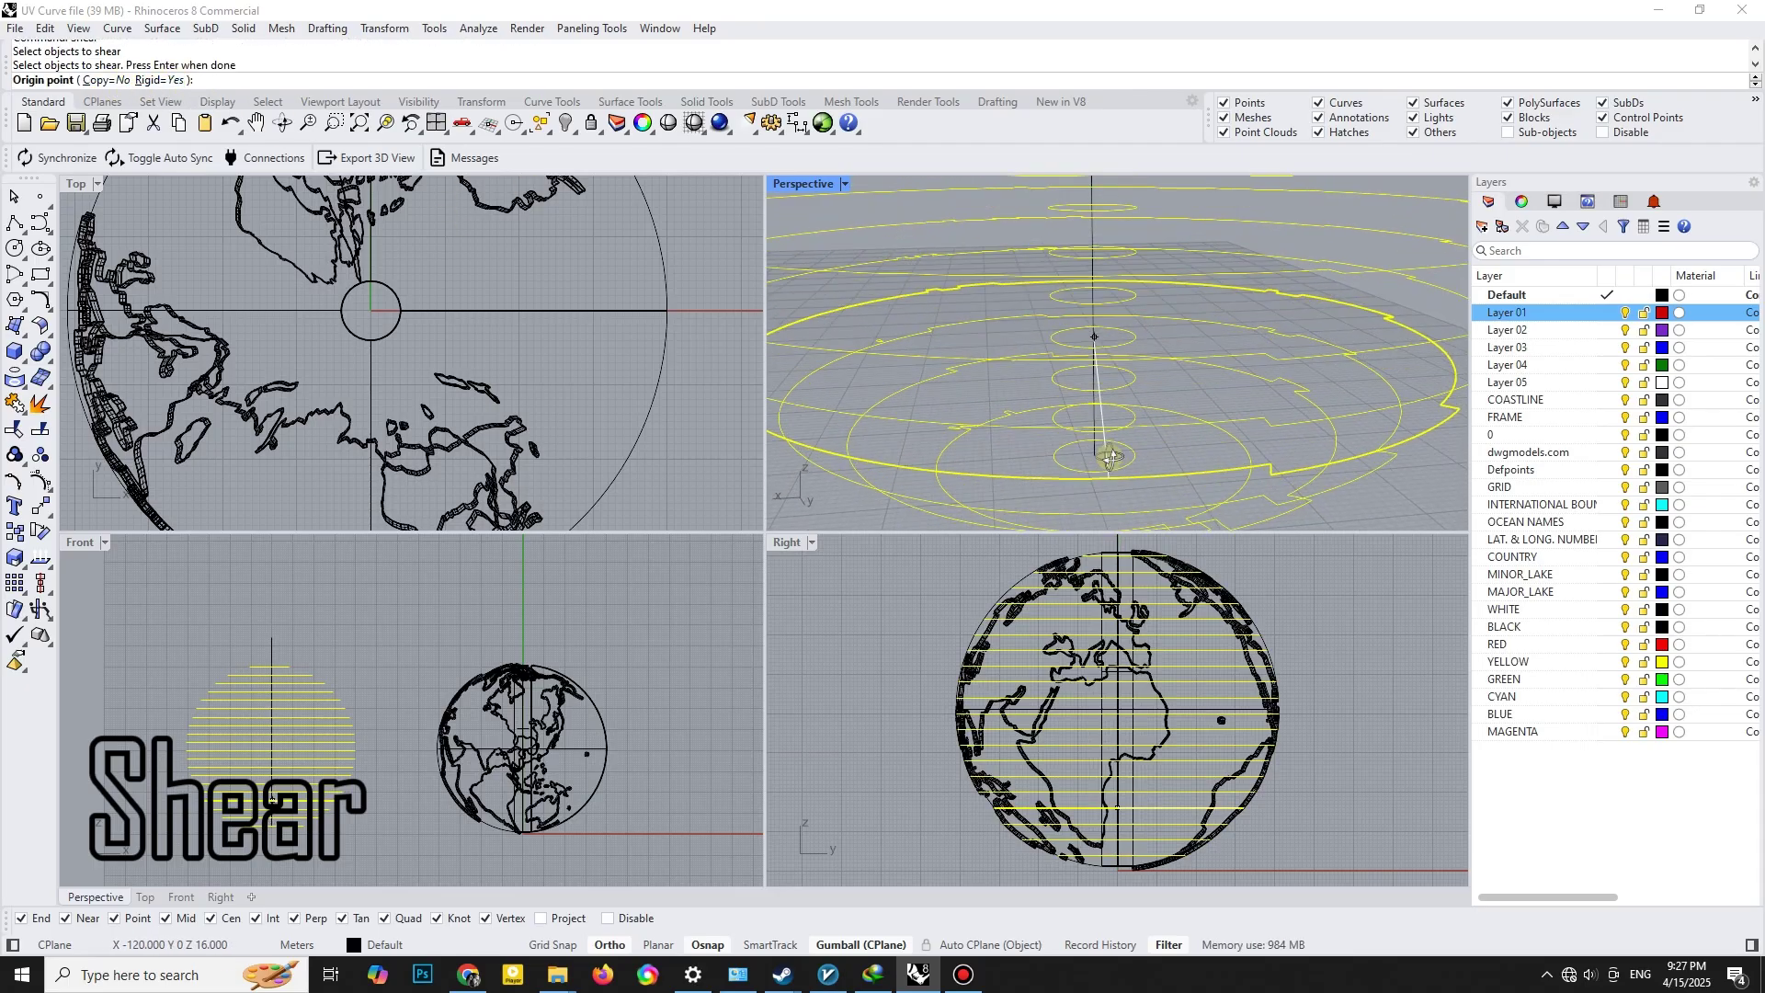
click(1097, 455)
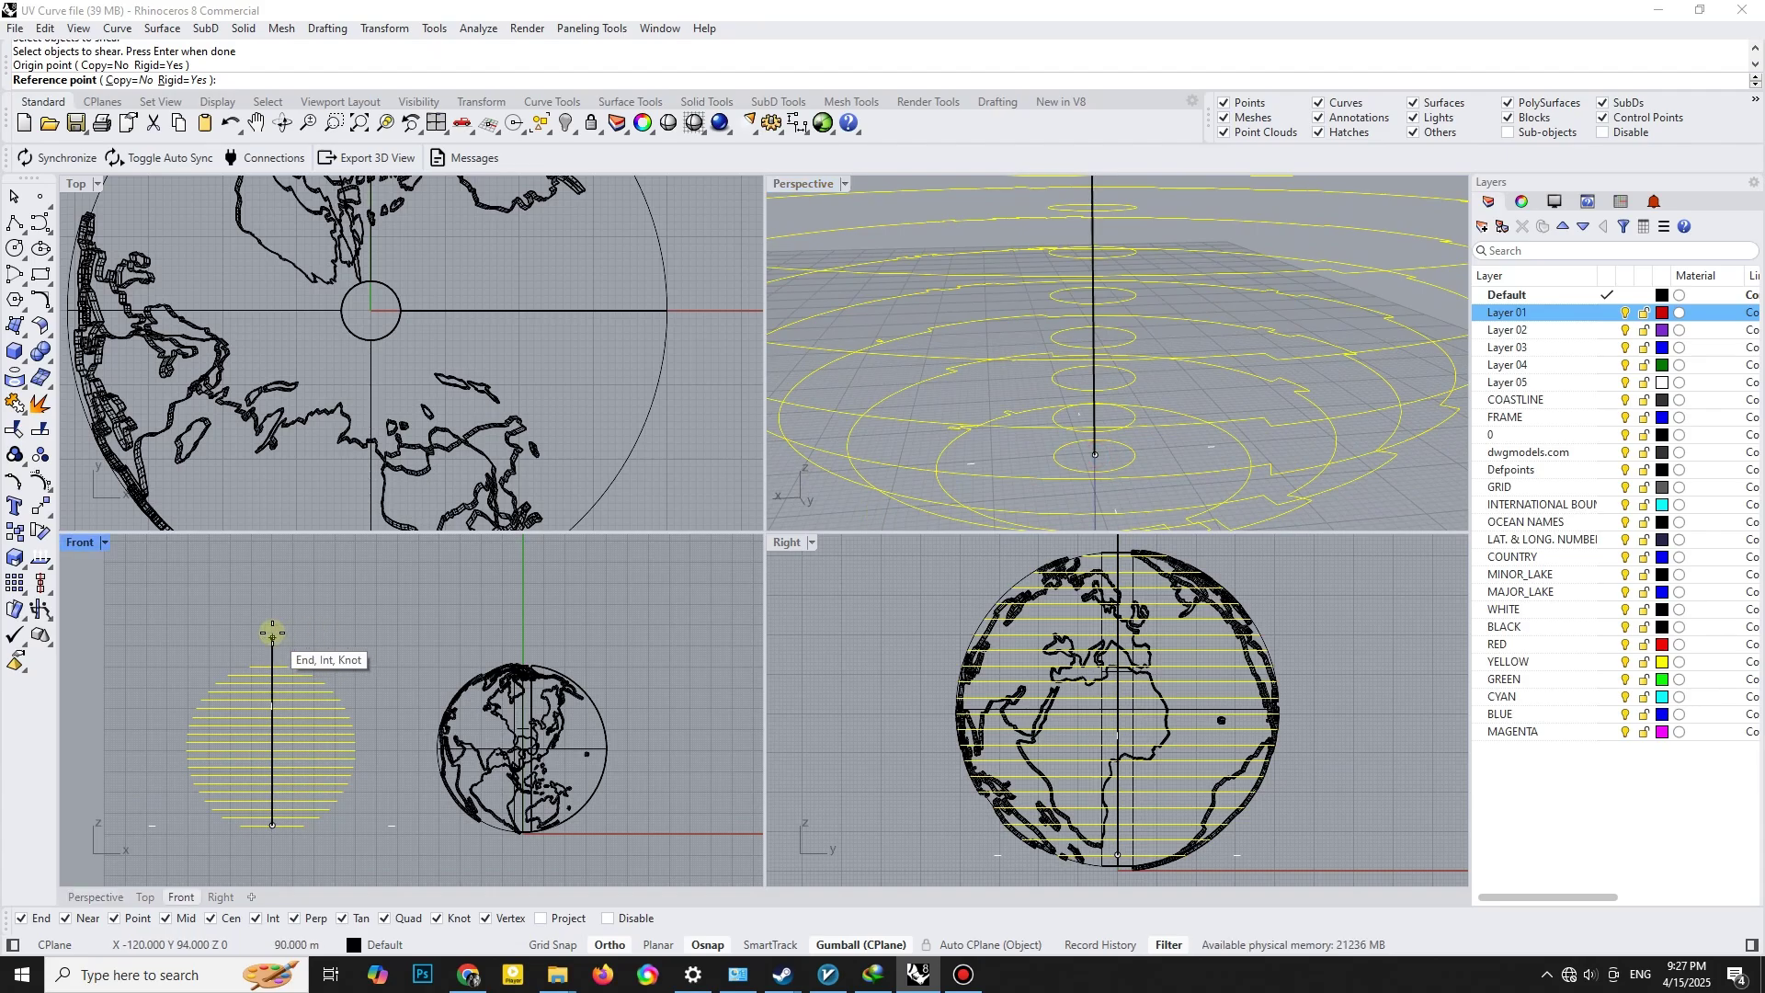
click(272, 631)
click(610, 944)
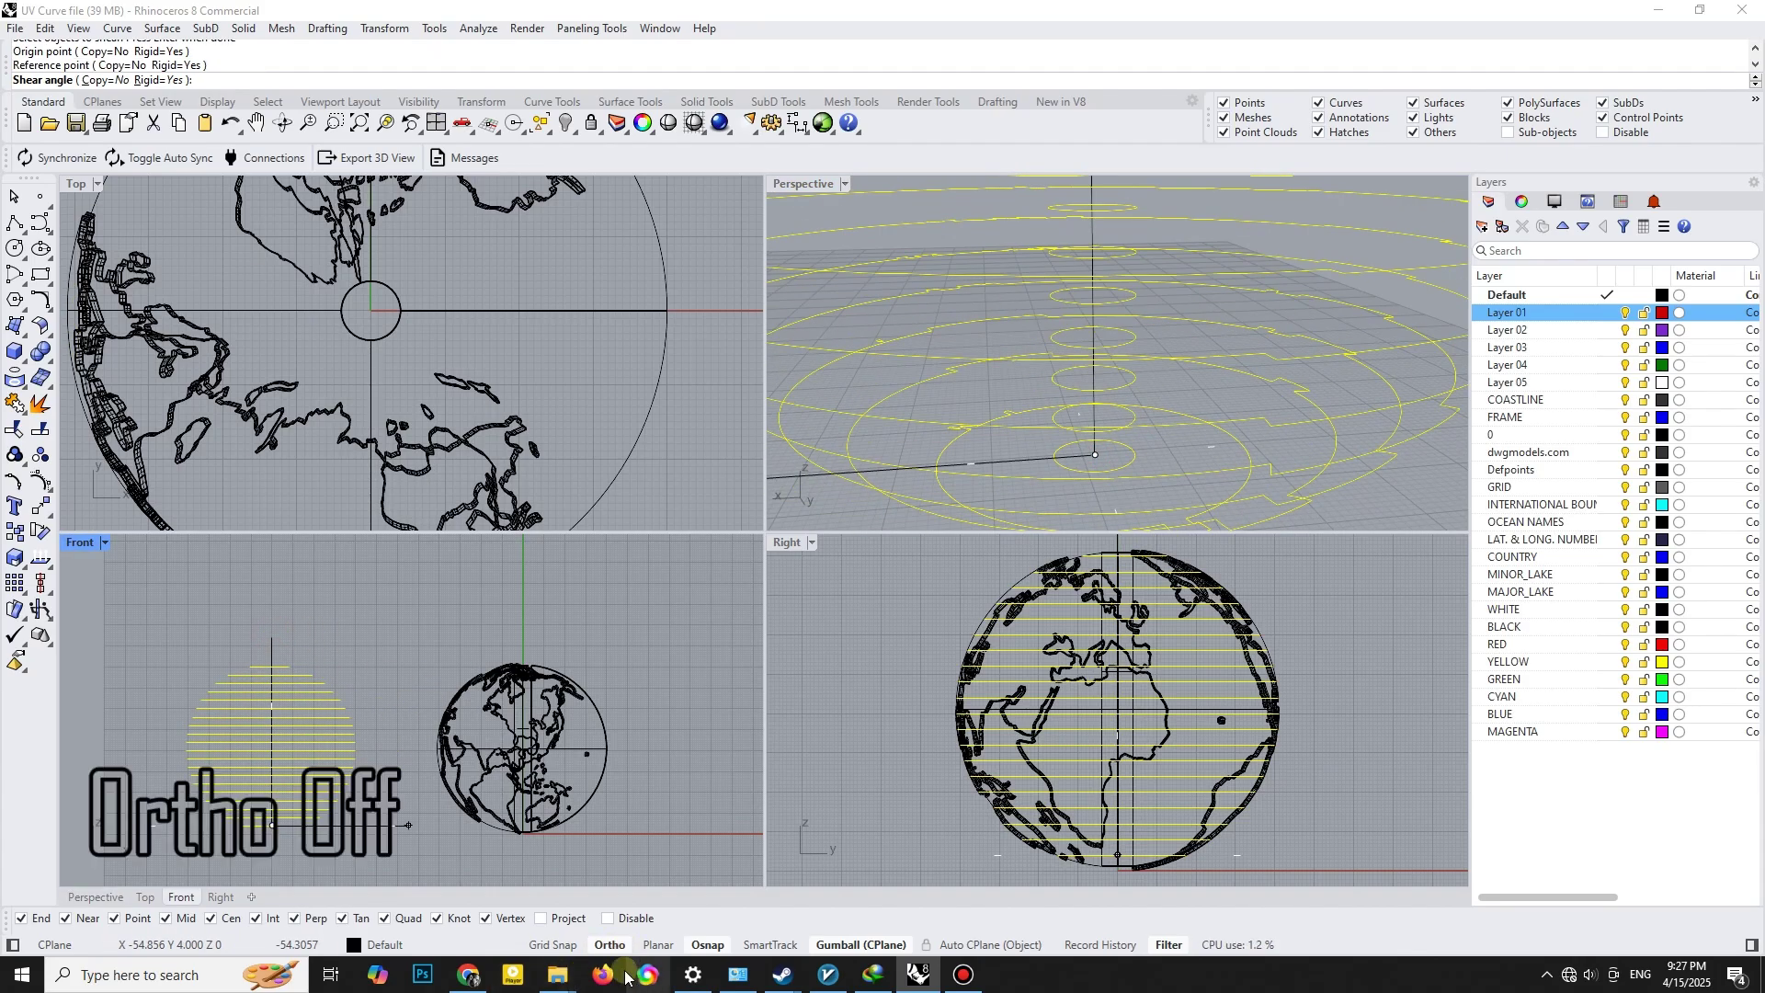
scroll(1114, 331, down, 3)
scroll(1112, 332, down, 3)
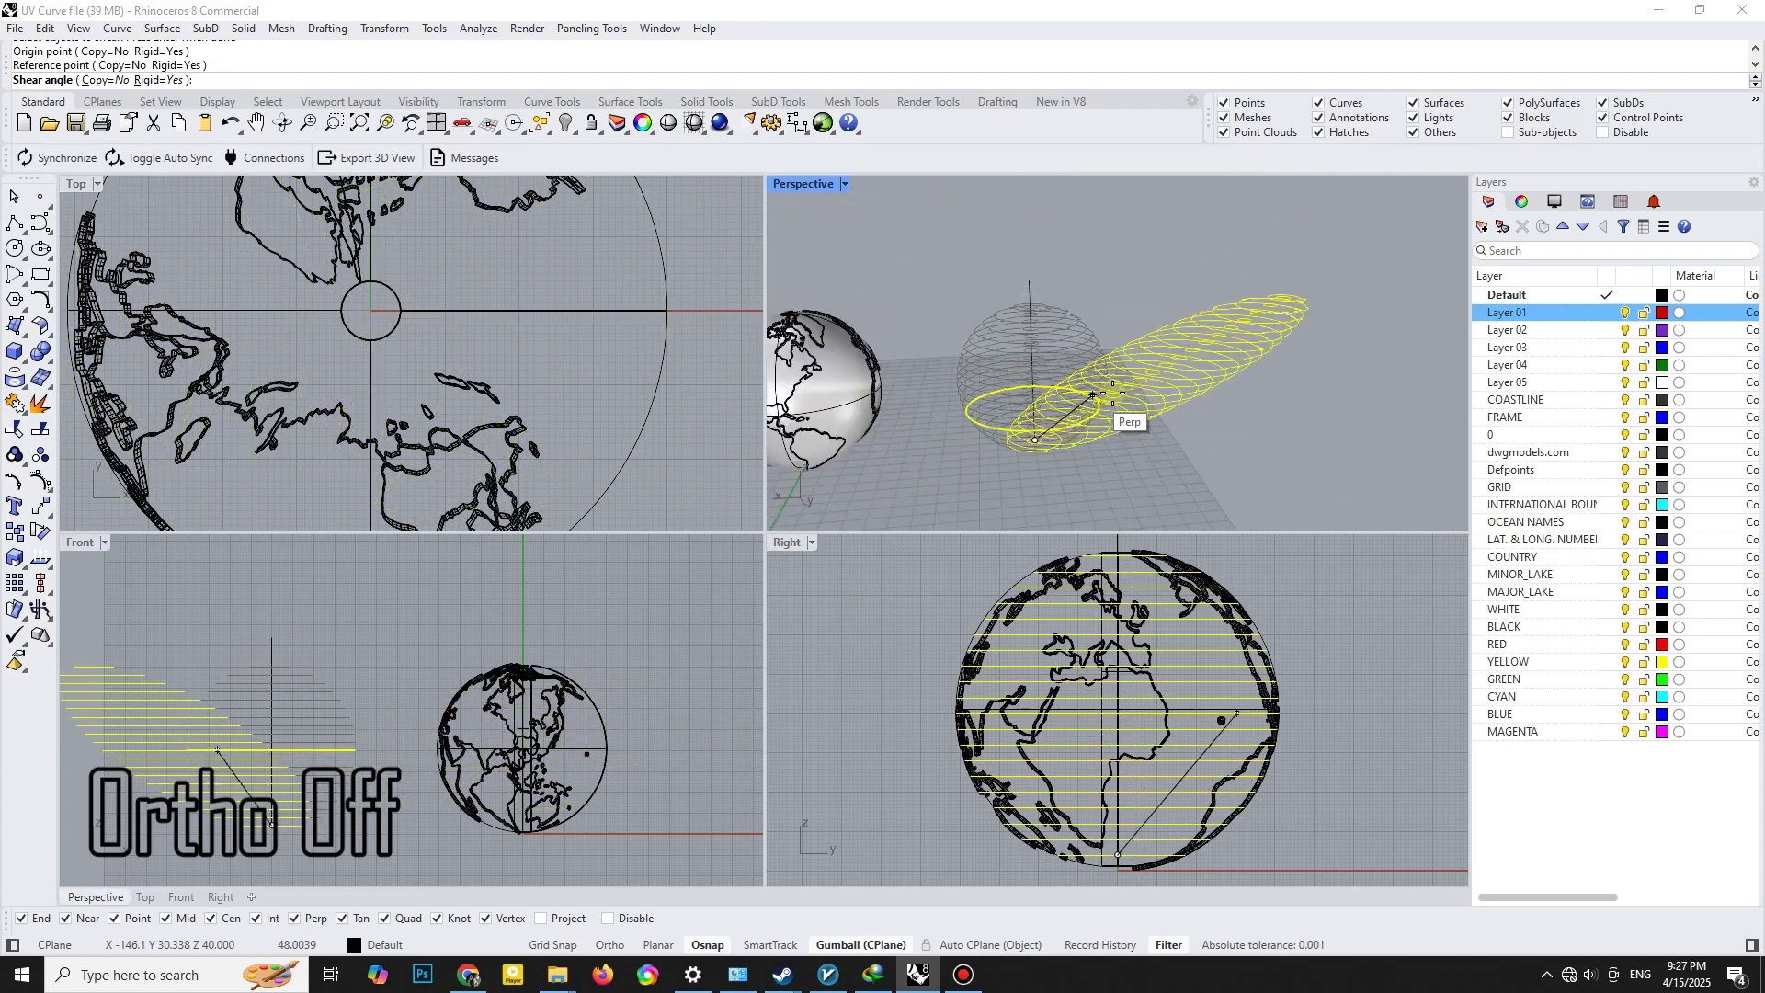
scroll(1112, 331, down, 2)
scroll(1112, 331, down, 3)
scroll(1052, 417, down, 2)
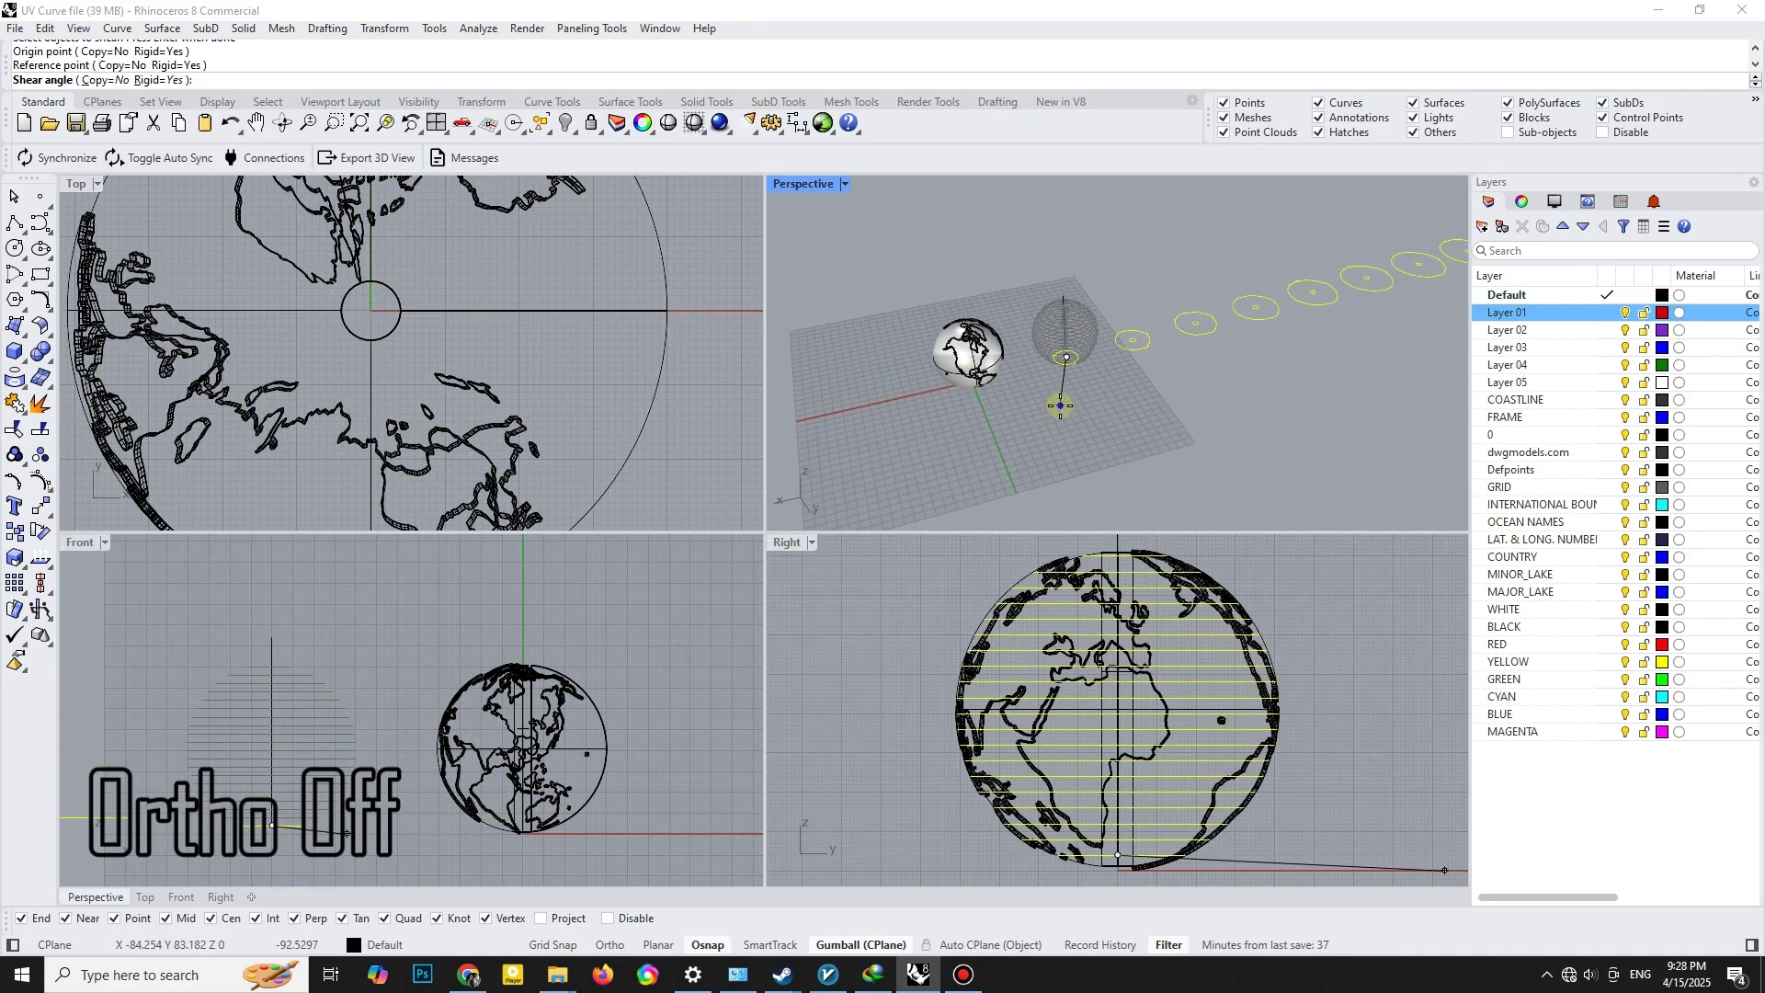
Set the shear angle to lay the slices in a row, then delete the guide line.
right_drag(1059, 405, 1129, 366)
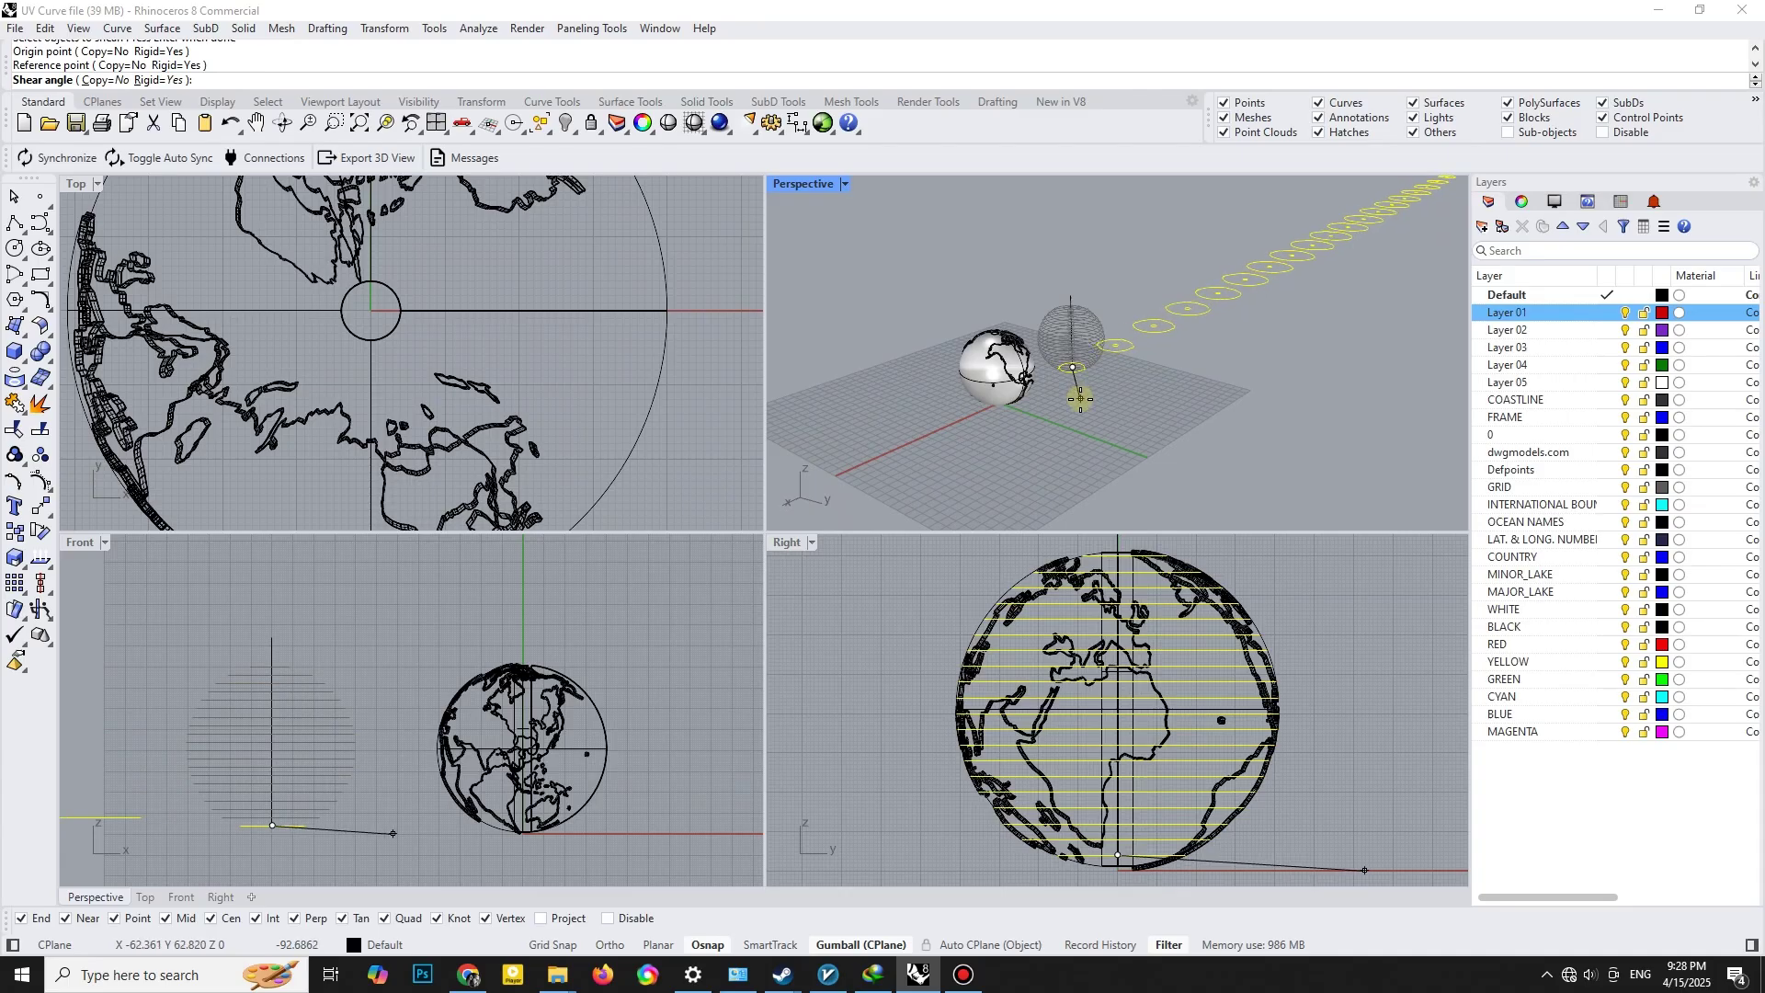
click(1079, 397)
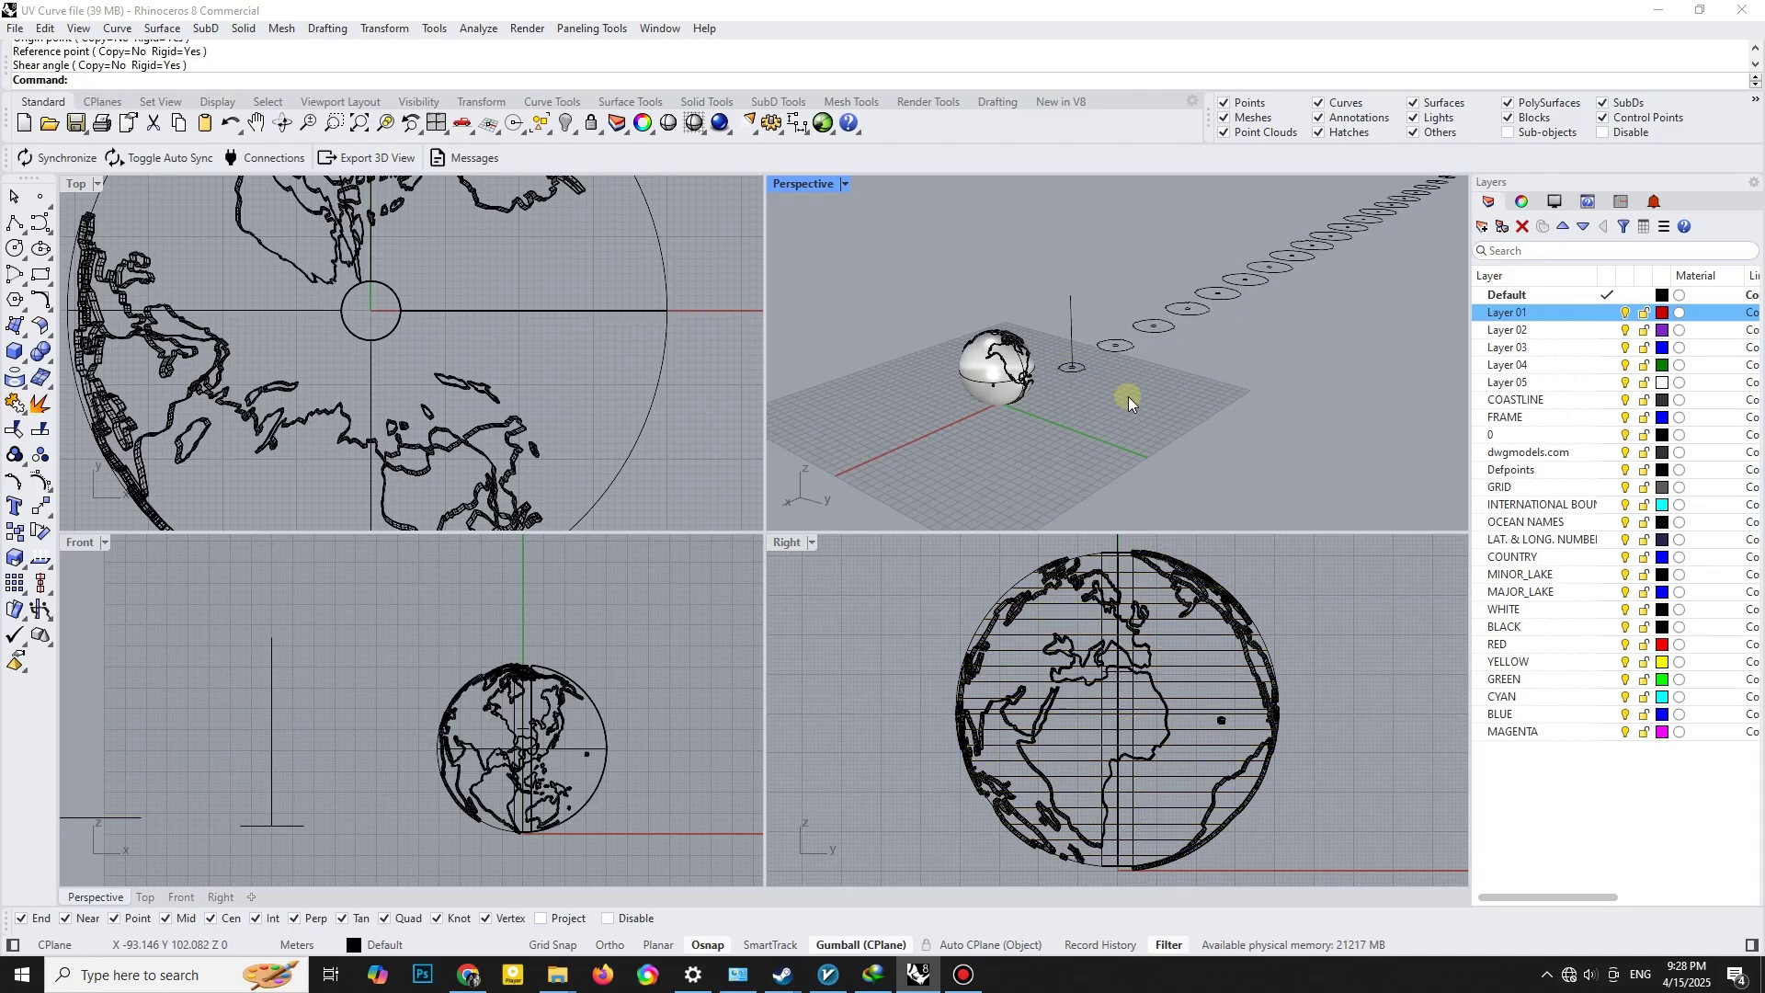
right_drag(1128, 396, 1054, 321)
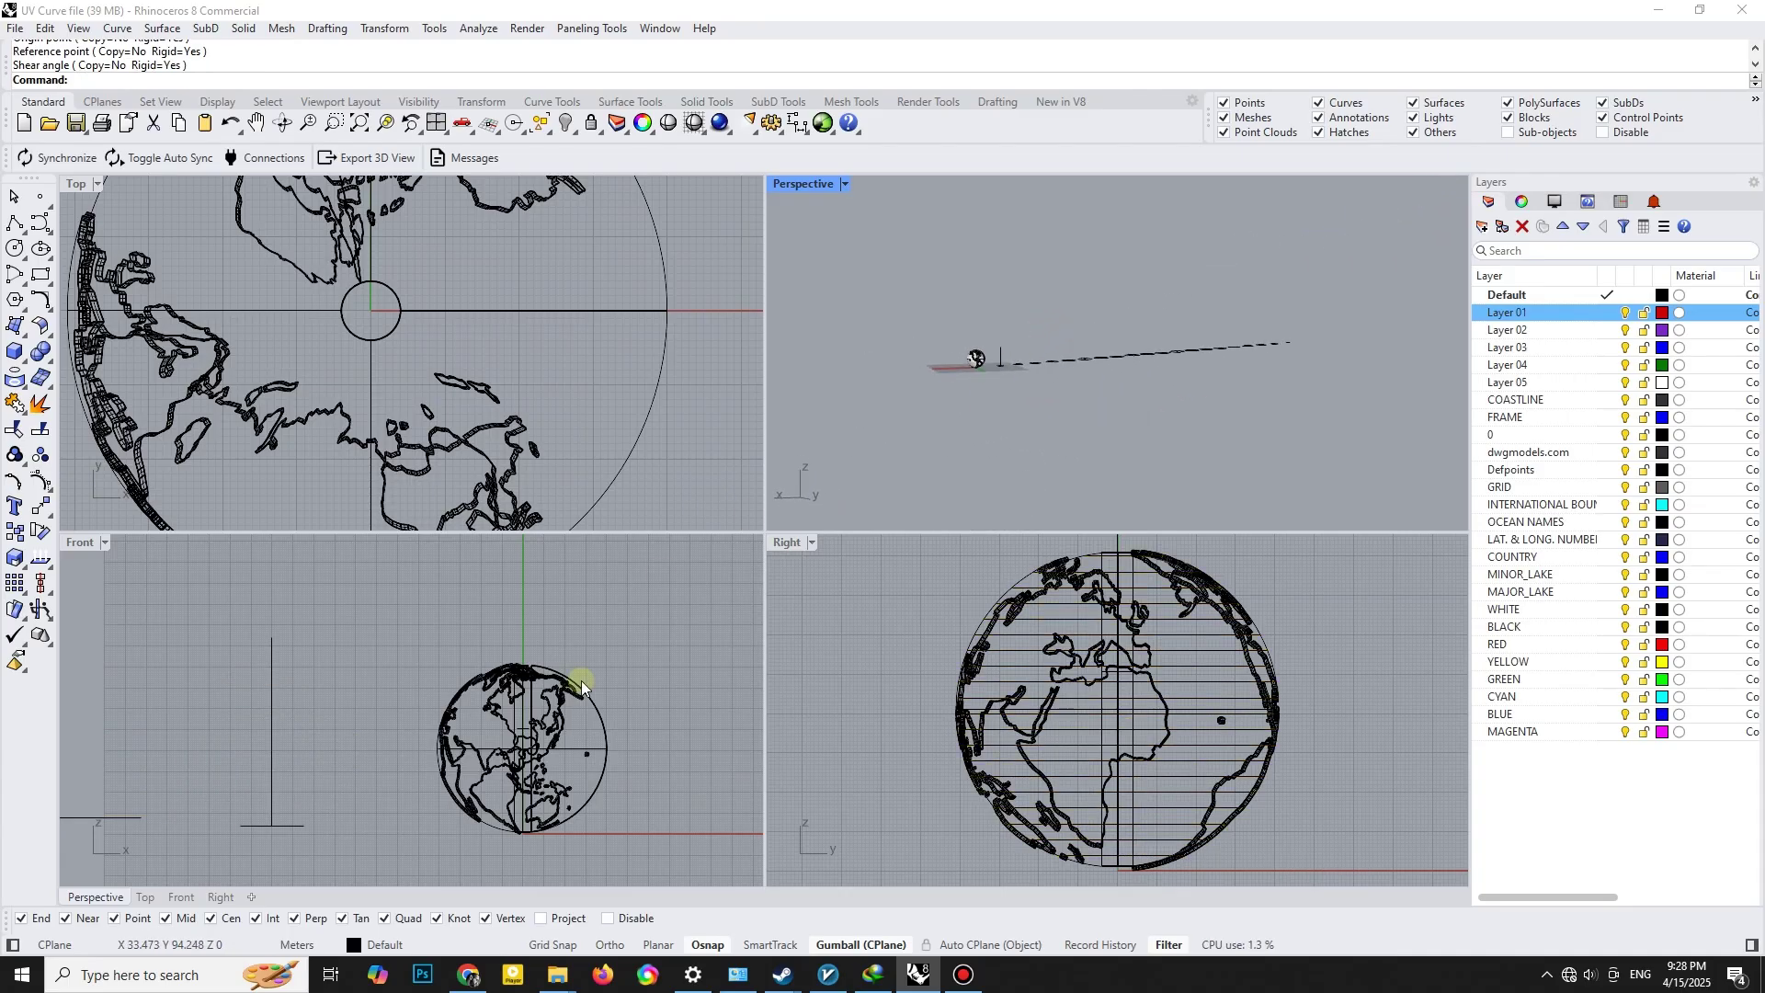
scroll(581, 686, down, 4)
scroll(439, 727, down, 2)
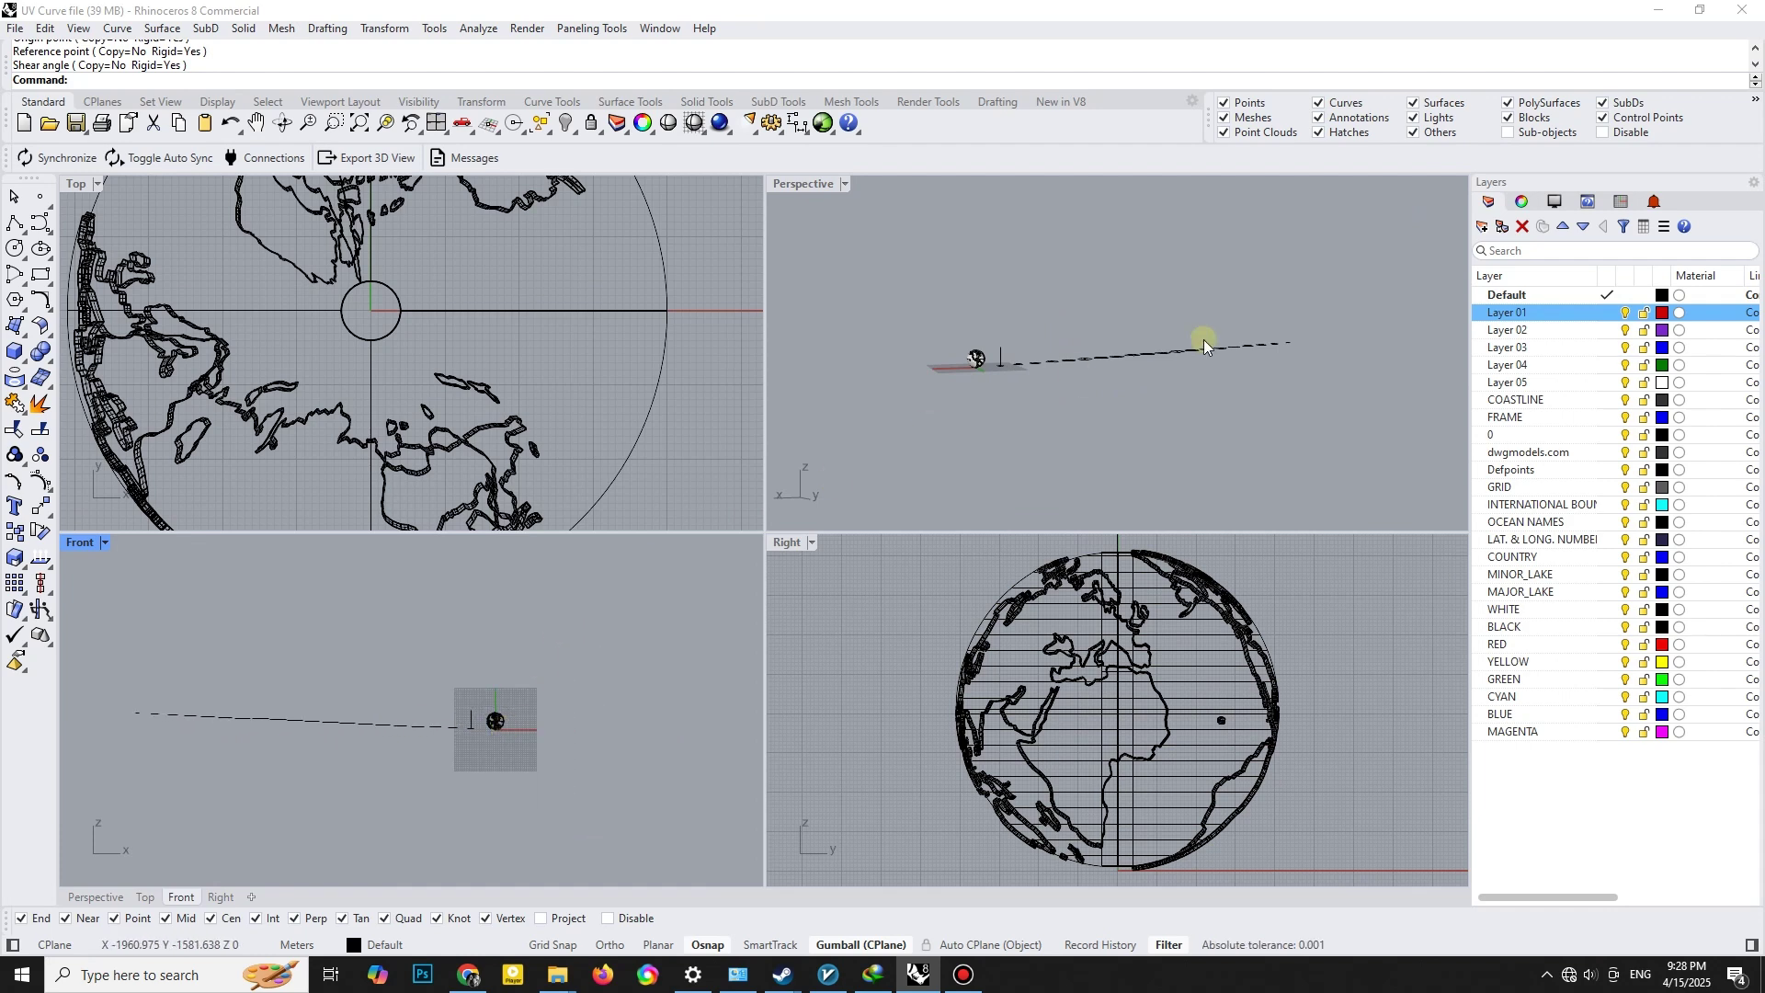
right_drag(1203, 340, 1053, 411)
right_drag(974, 351, 901, 437)
click(894, 434)
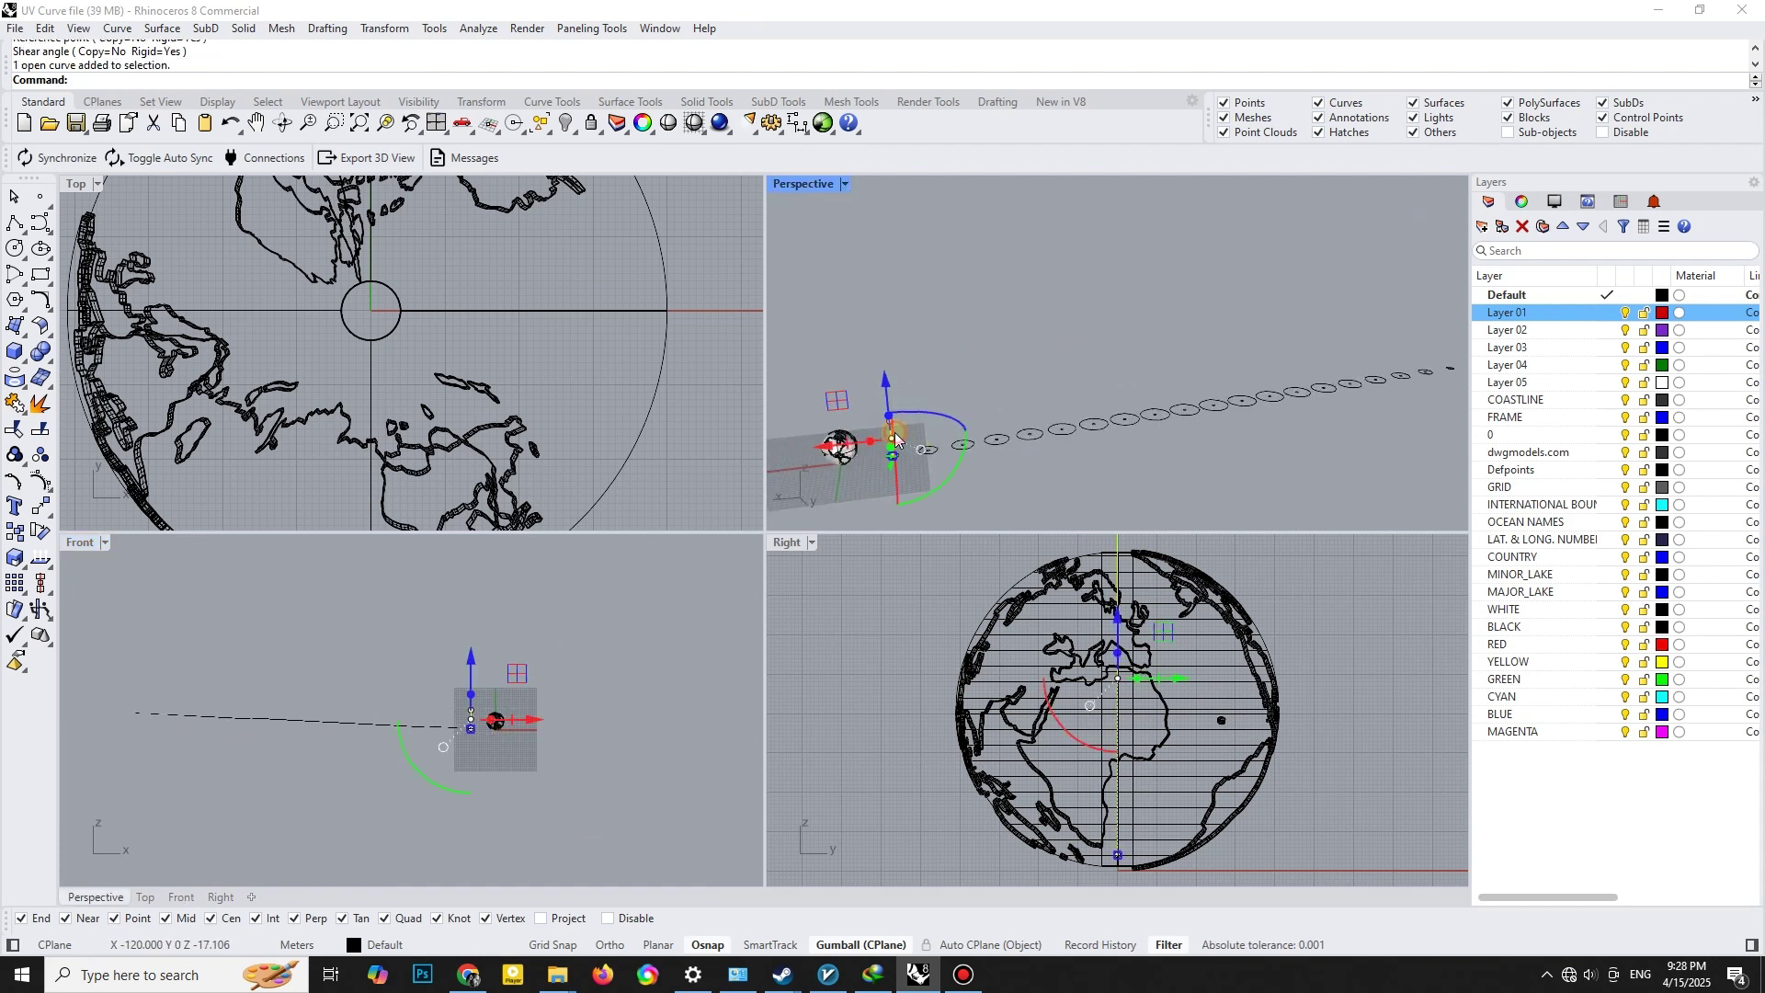
key(Delete)
Set only the Z coordinate of all contour curves to ground level via Set XYZ Coordinates.
drag(885, 298, 1314, 443)
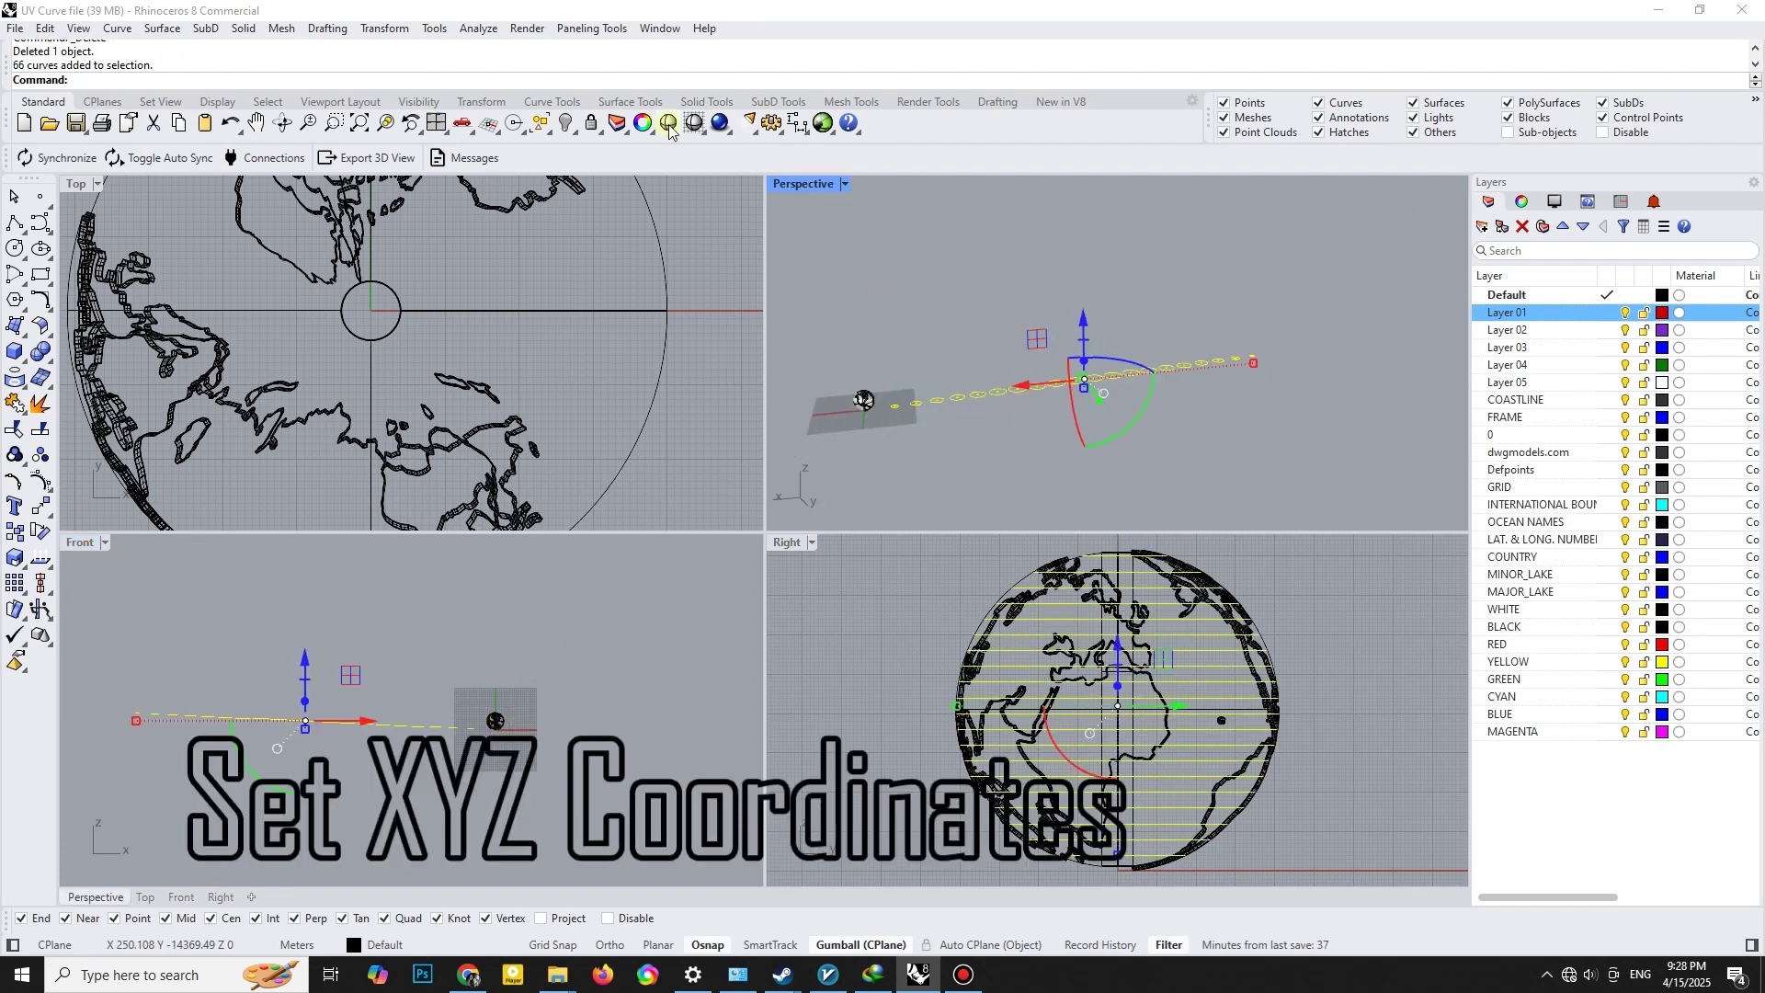
click(385, 28)
click(431, 277)
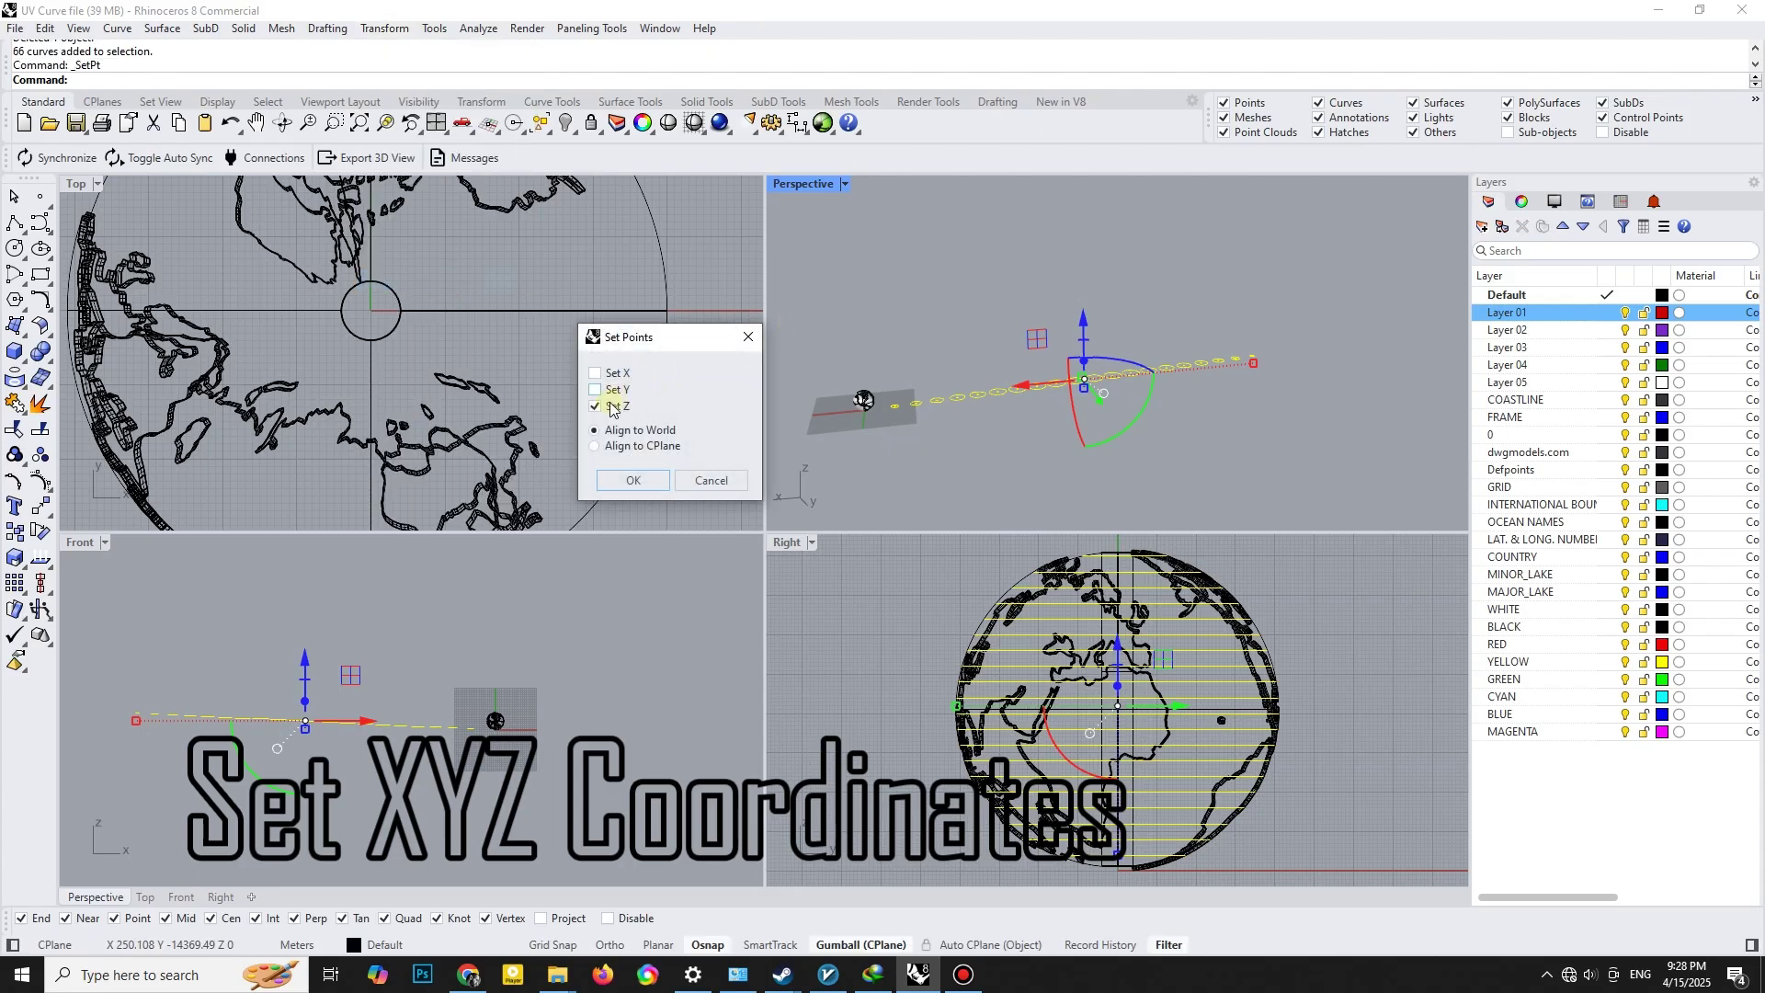
double_click(820, 191)
right_drag(216, 521, 96, 852)
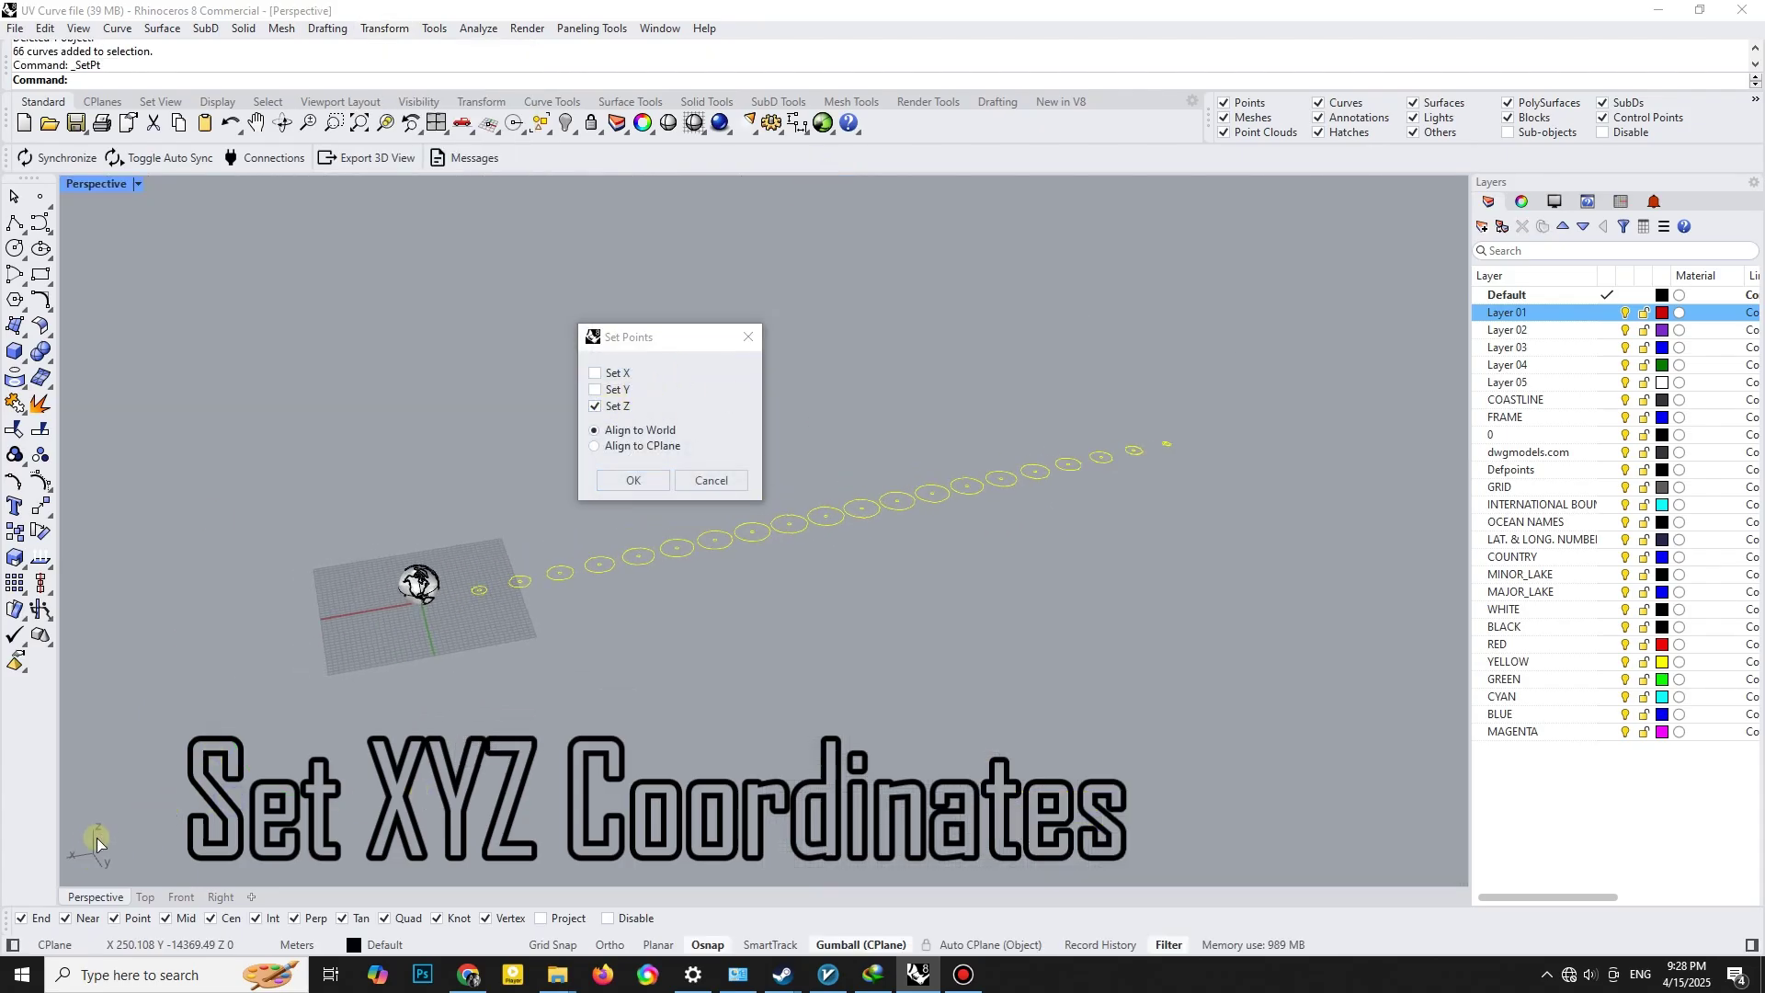
click(636, 486)
click(540, 510)
Orbit so the flattened sections read as a row and reach the Text tool for numbering.
mouse_move(539, 511)
right_down()
mouse_move(721, 544)
mouse_move(906, 619)
right_up()
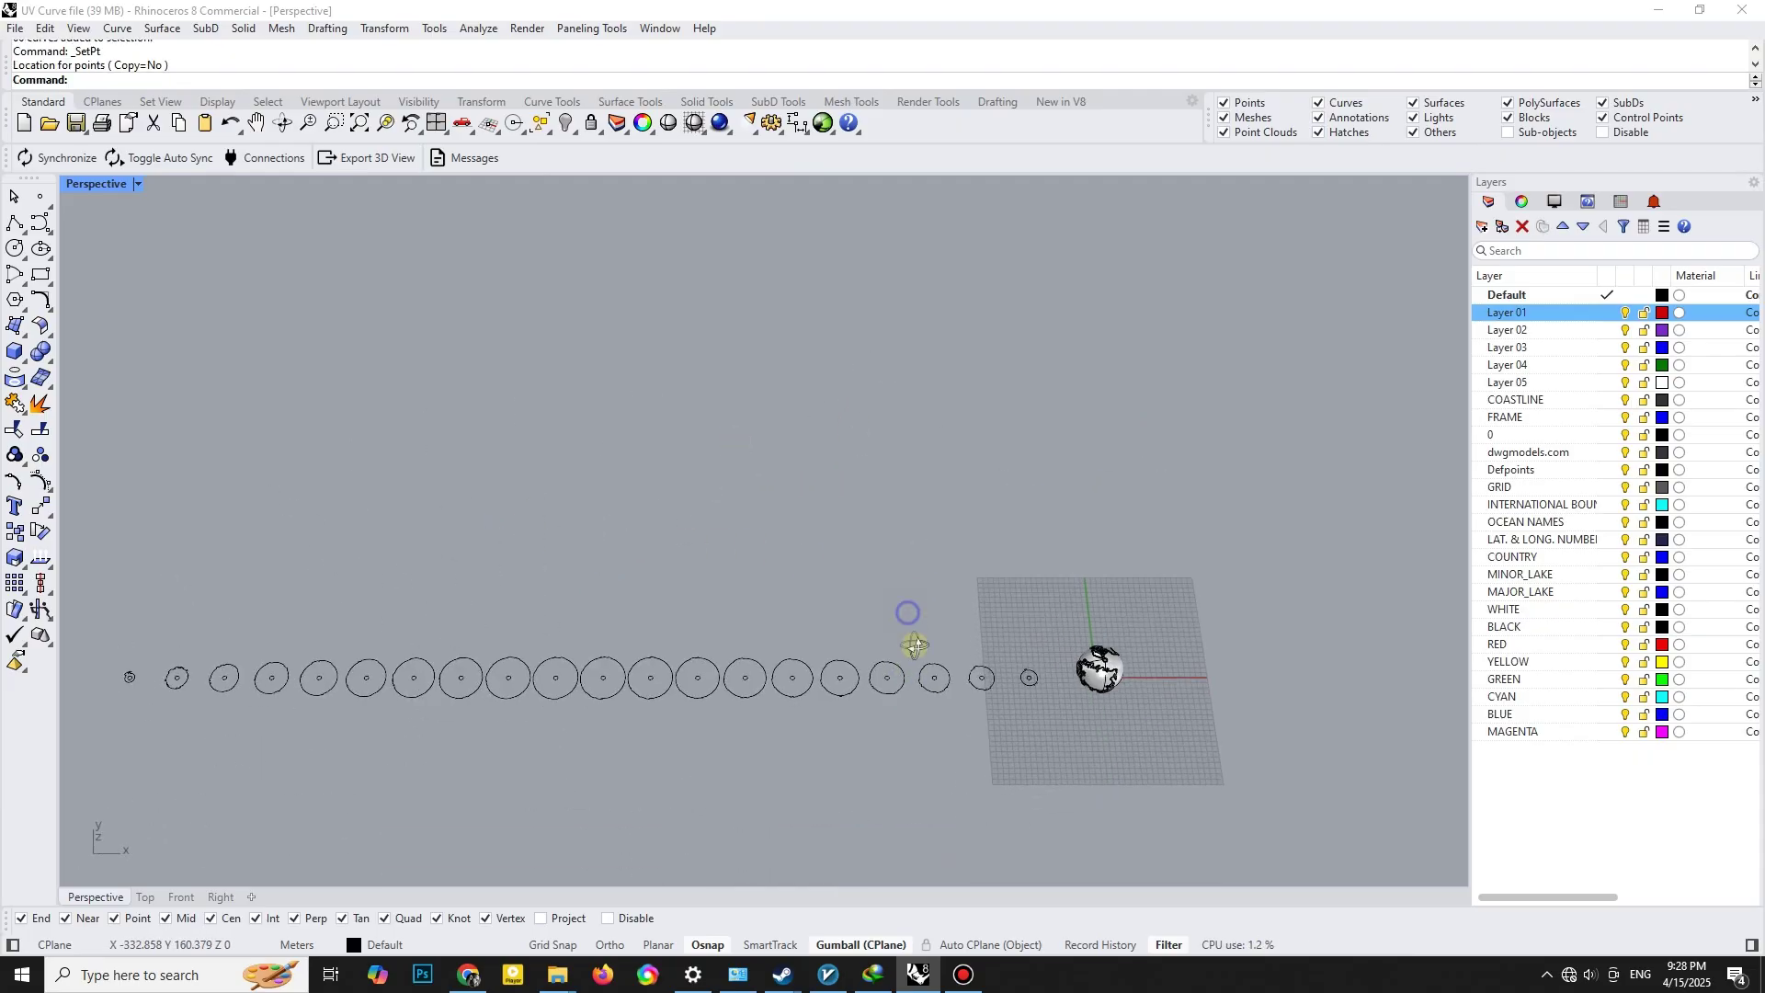
scroll(959, 642, up, 5)
scroll(1059, 679, up, 3)
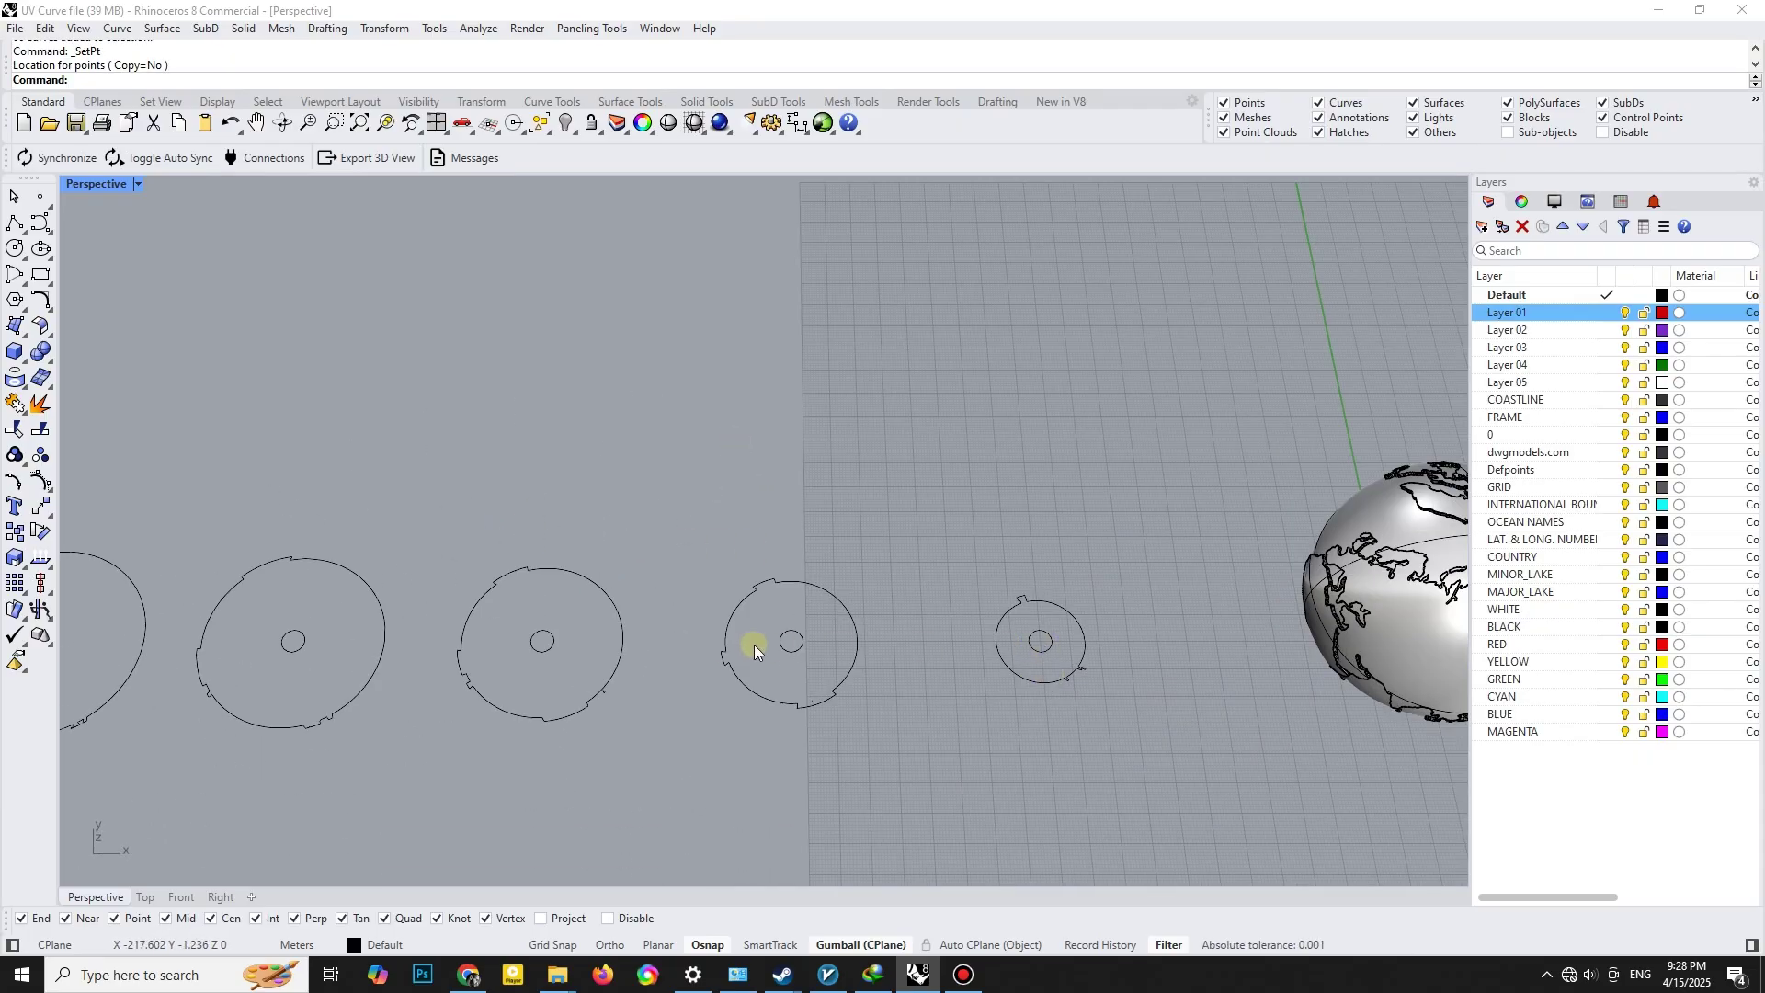
scroll(747, 643, down, 3)
mouse_move(747, 644)
right_down()
mouse_move(917, 672)
mouse_move(483, 667)
right_up()
scroll(483, 667, down, 3)
scroll(749, 642, down, 1)
click(18, 506)
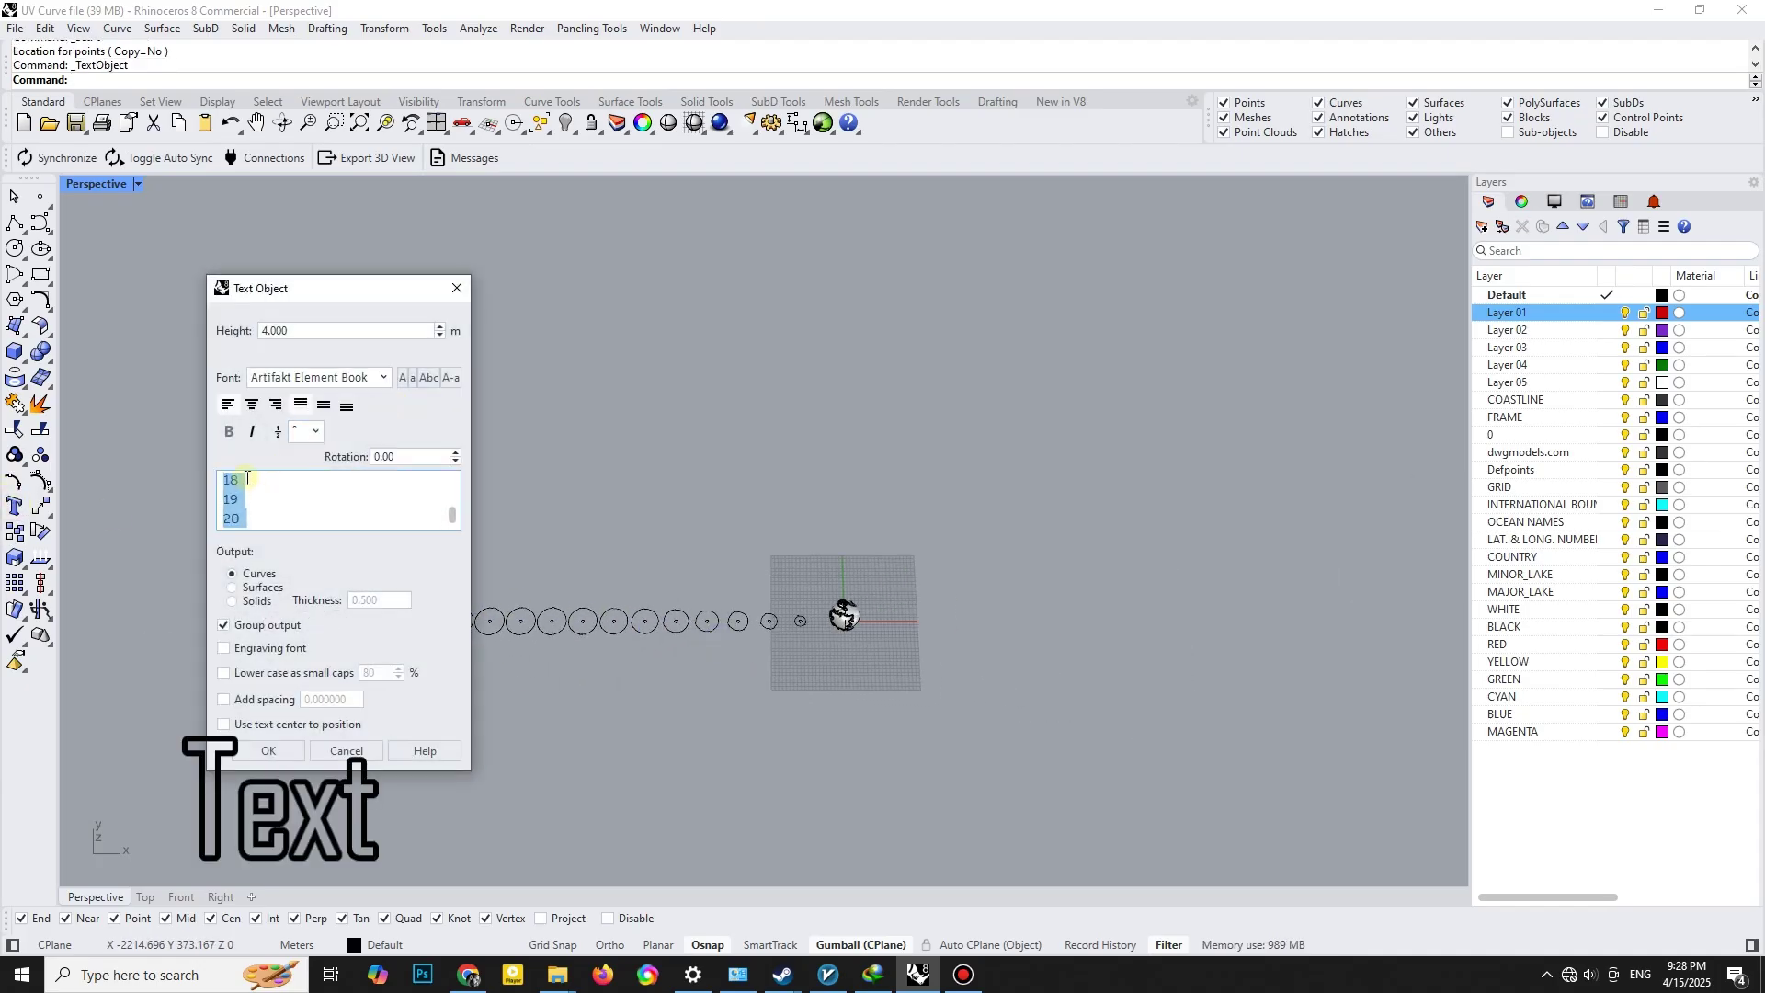
Place the numbers 1–20 as text beside the sections and ungroup them into separate labels.
click(271, 752)
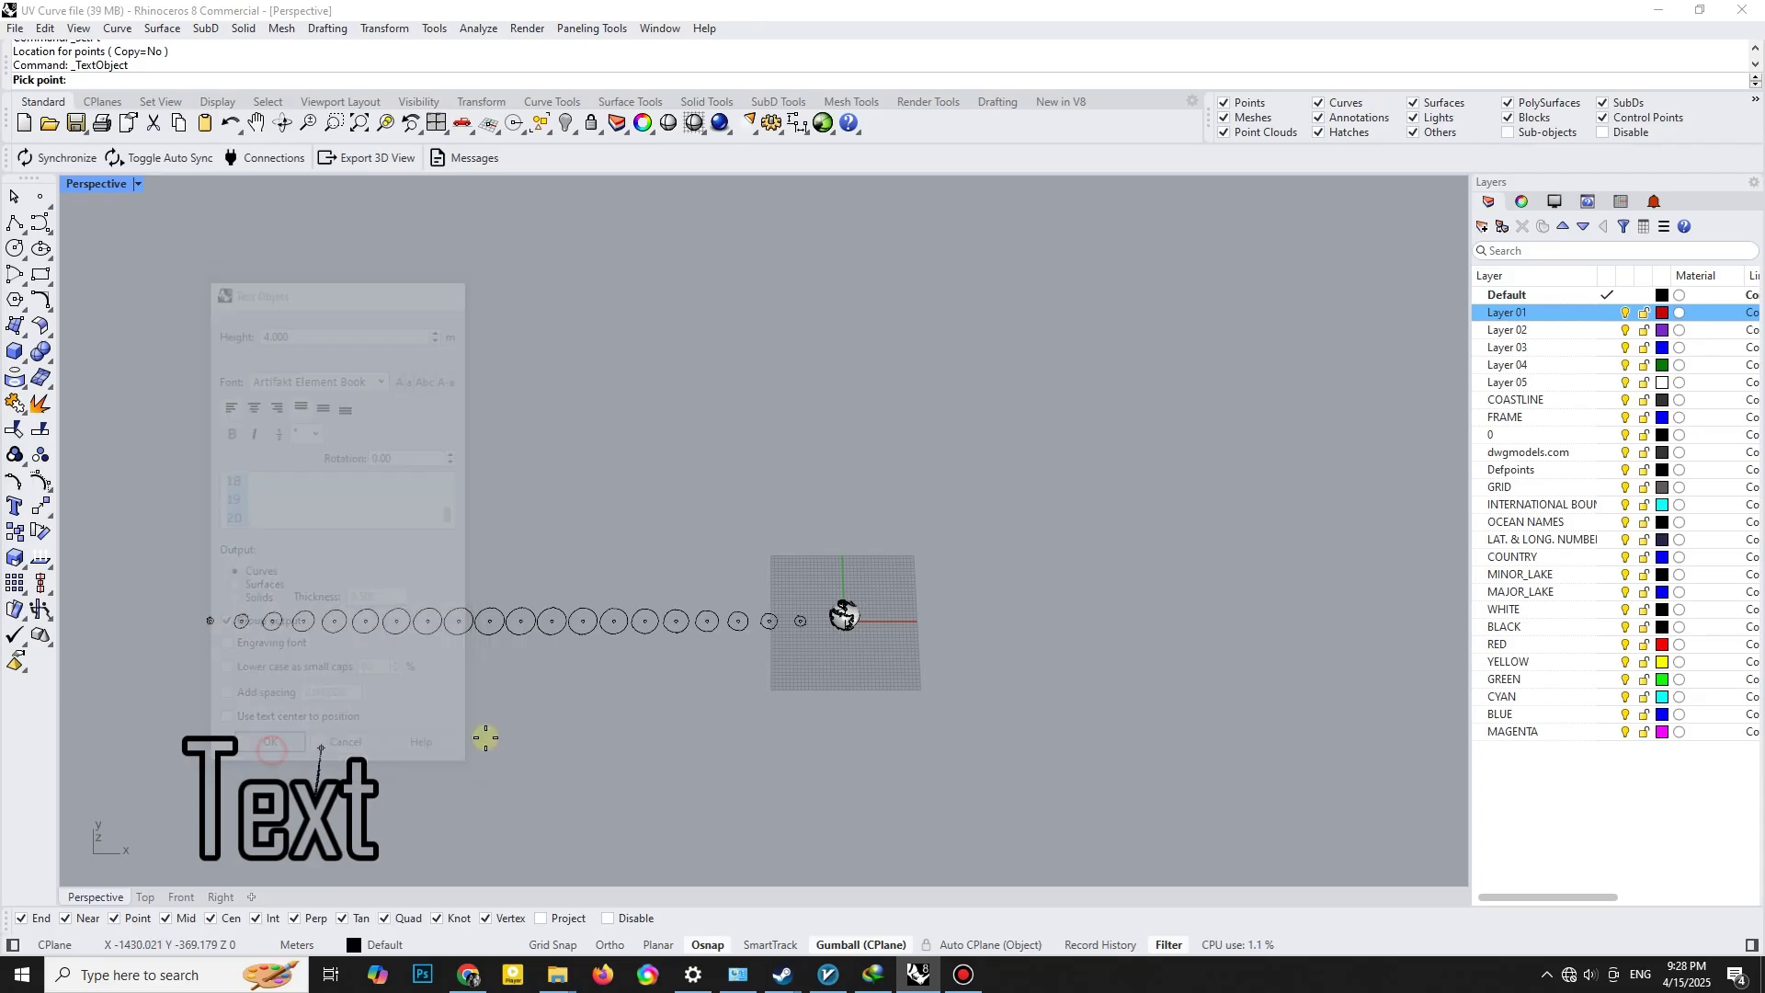
scroll(808, 631, up, 5)
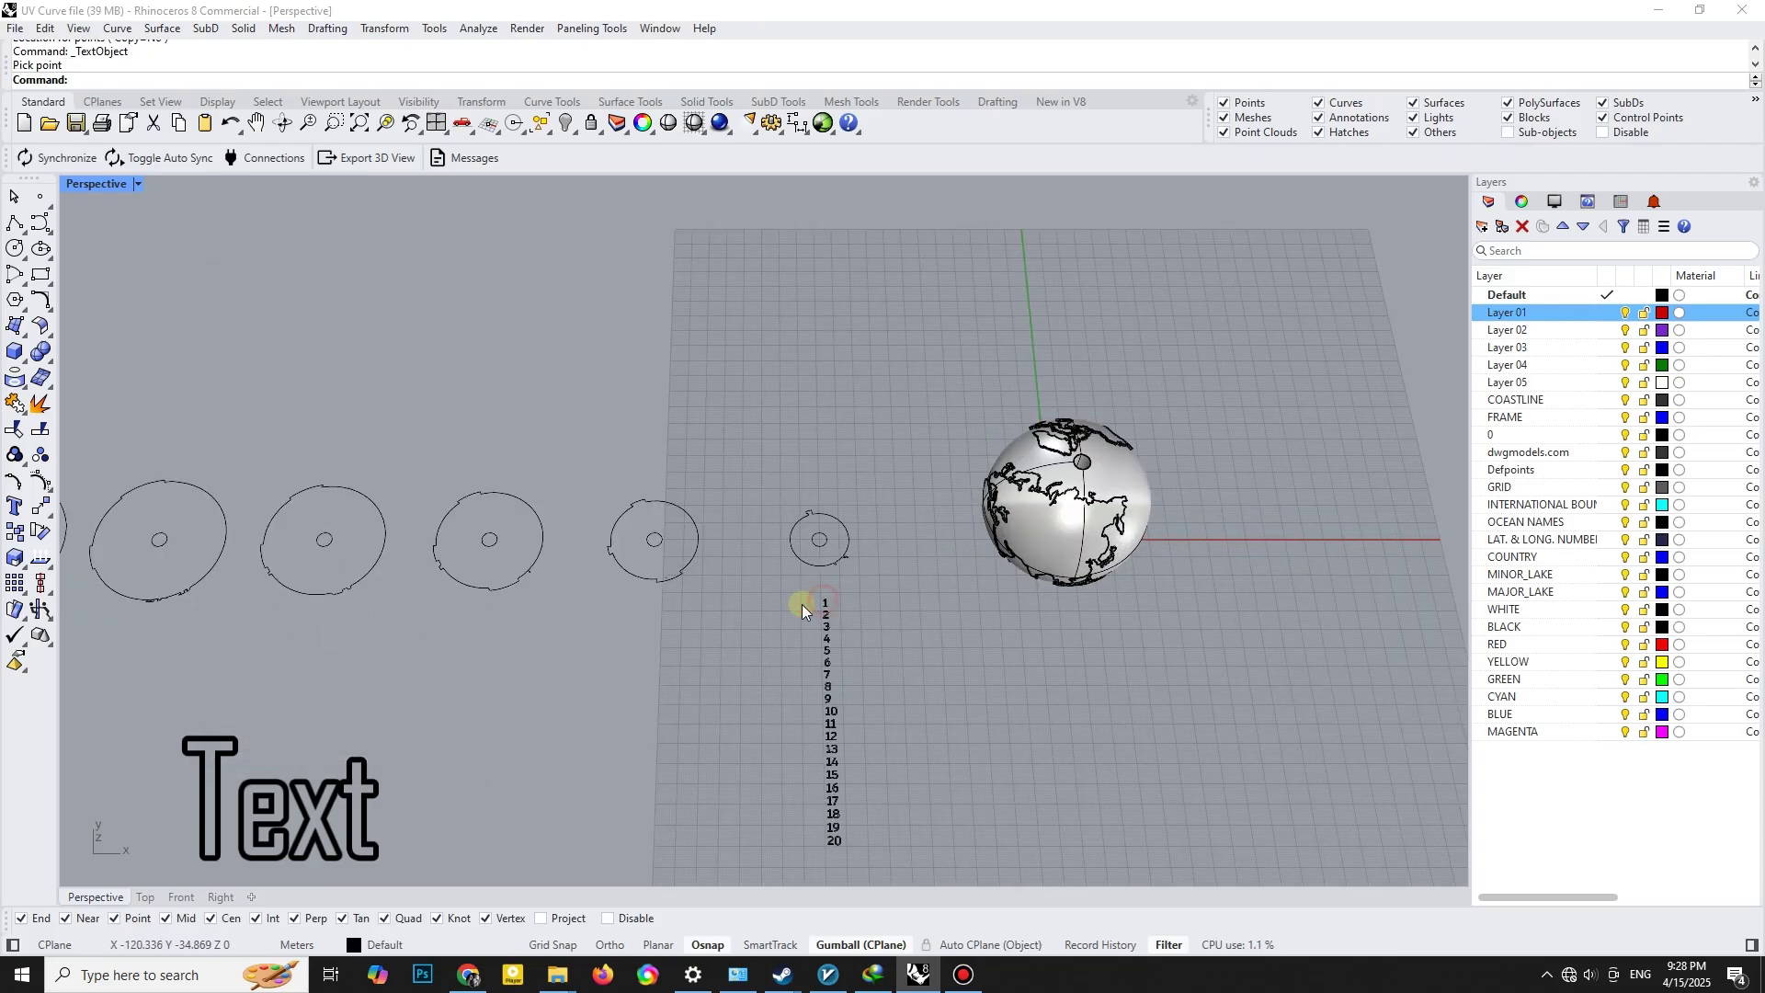
click(865, 711)
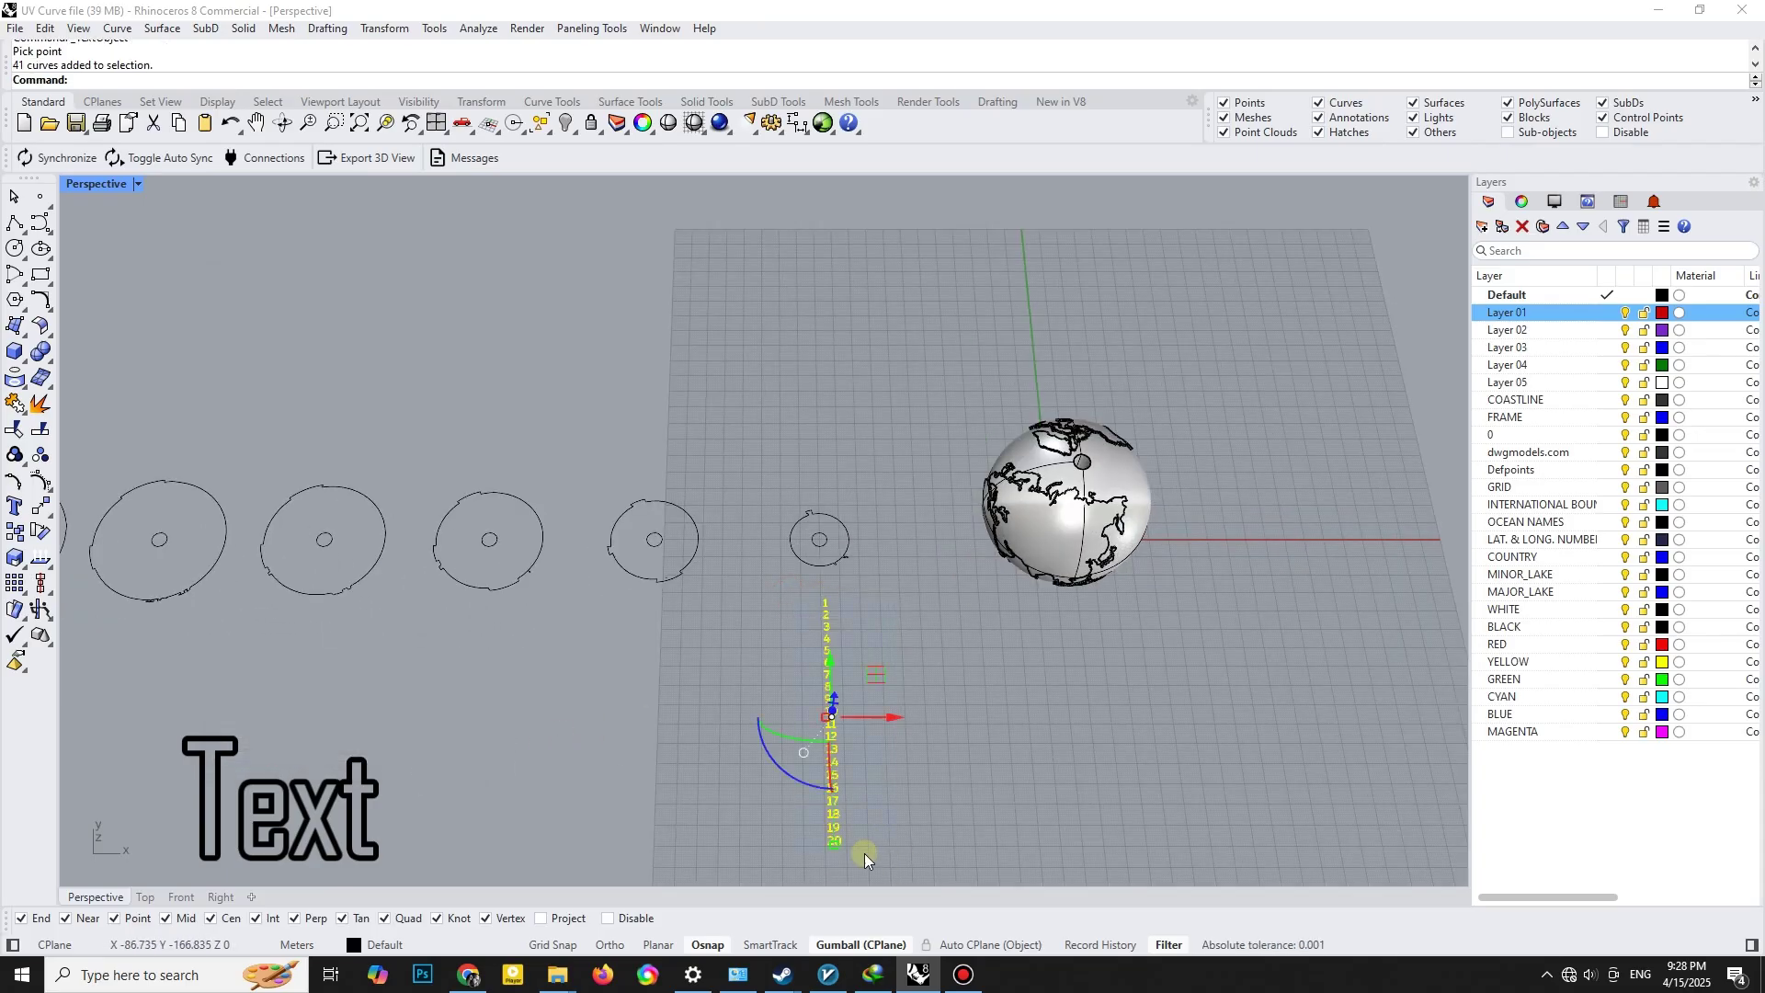
click(40, 456)
scroll(887, 669, up, 3)
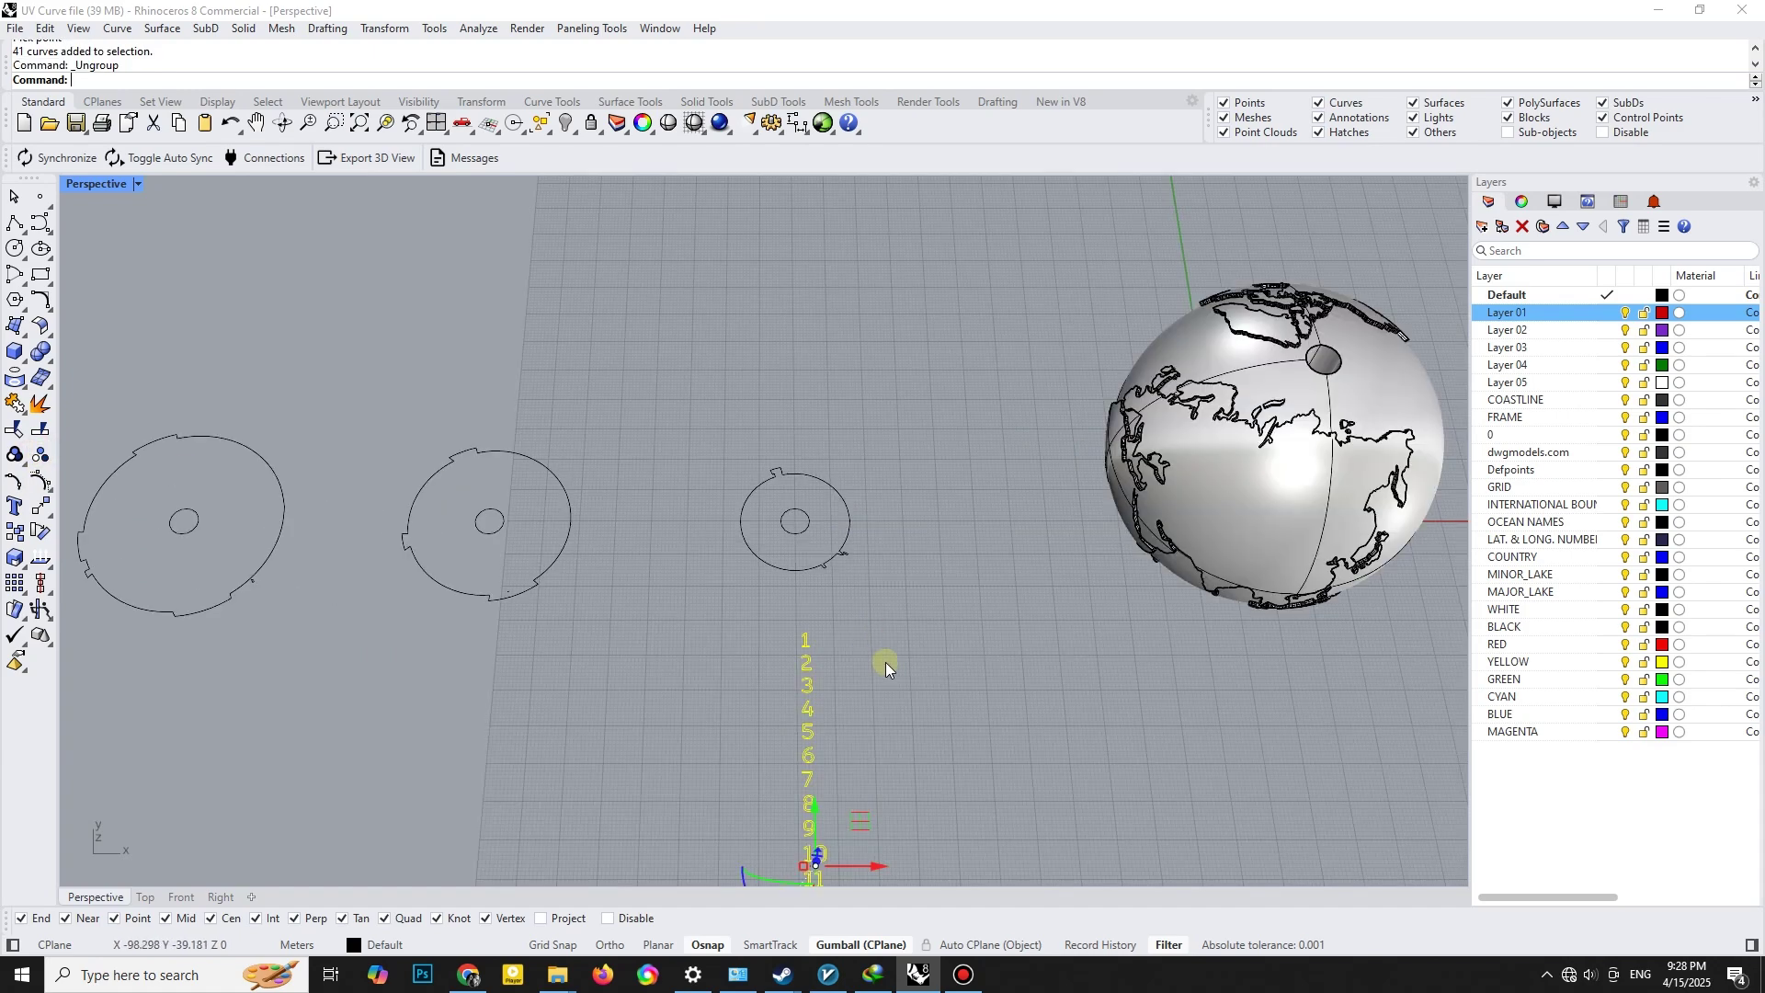
In Top view move the numbers so 1 centres in the smallest section, then put them on Layer 01.
click(148, 896)
scroll(706, 634, down, 10)
scroll(572, 690, up, 5)
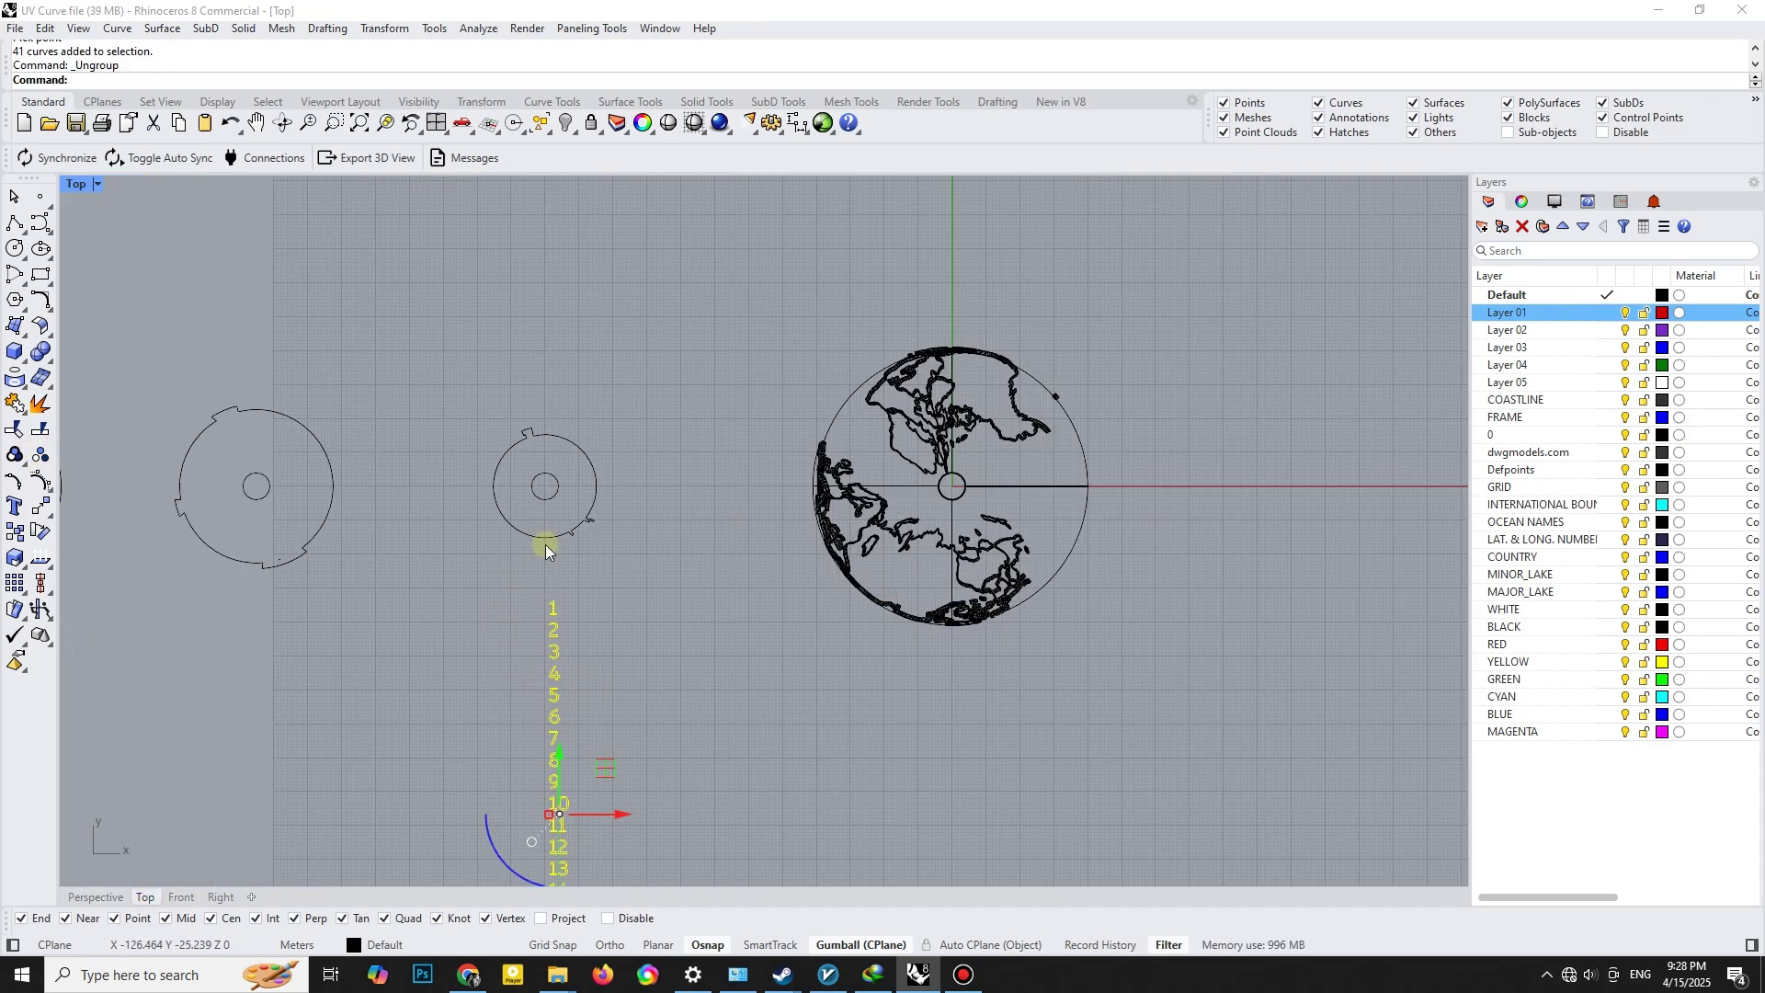
drag(602, 779, 594, 657)
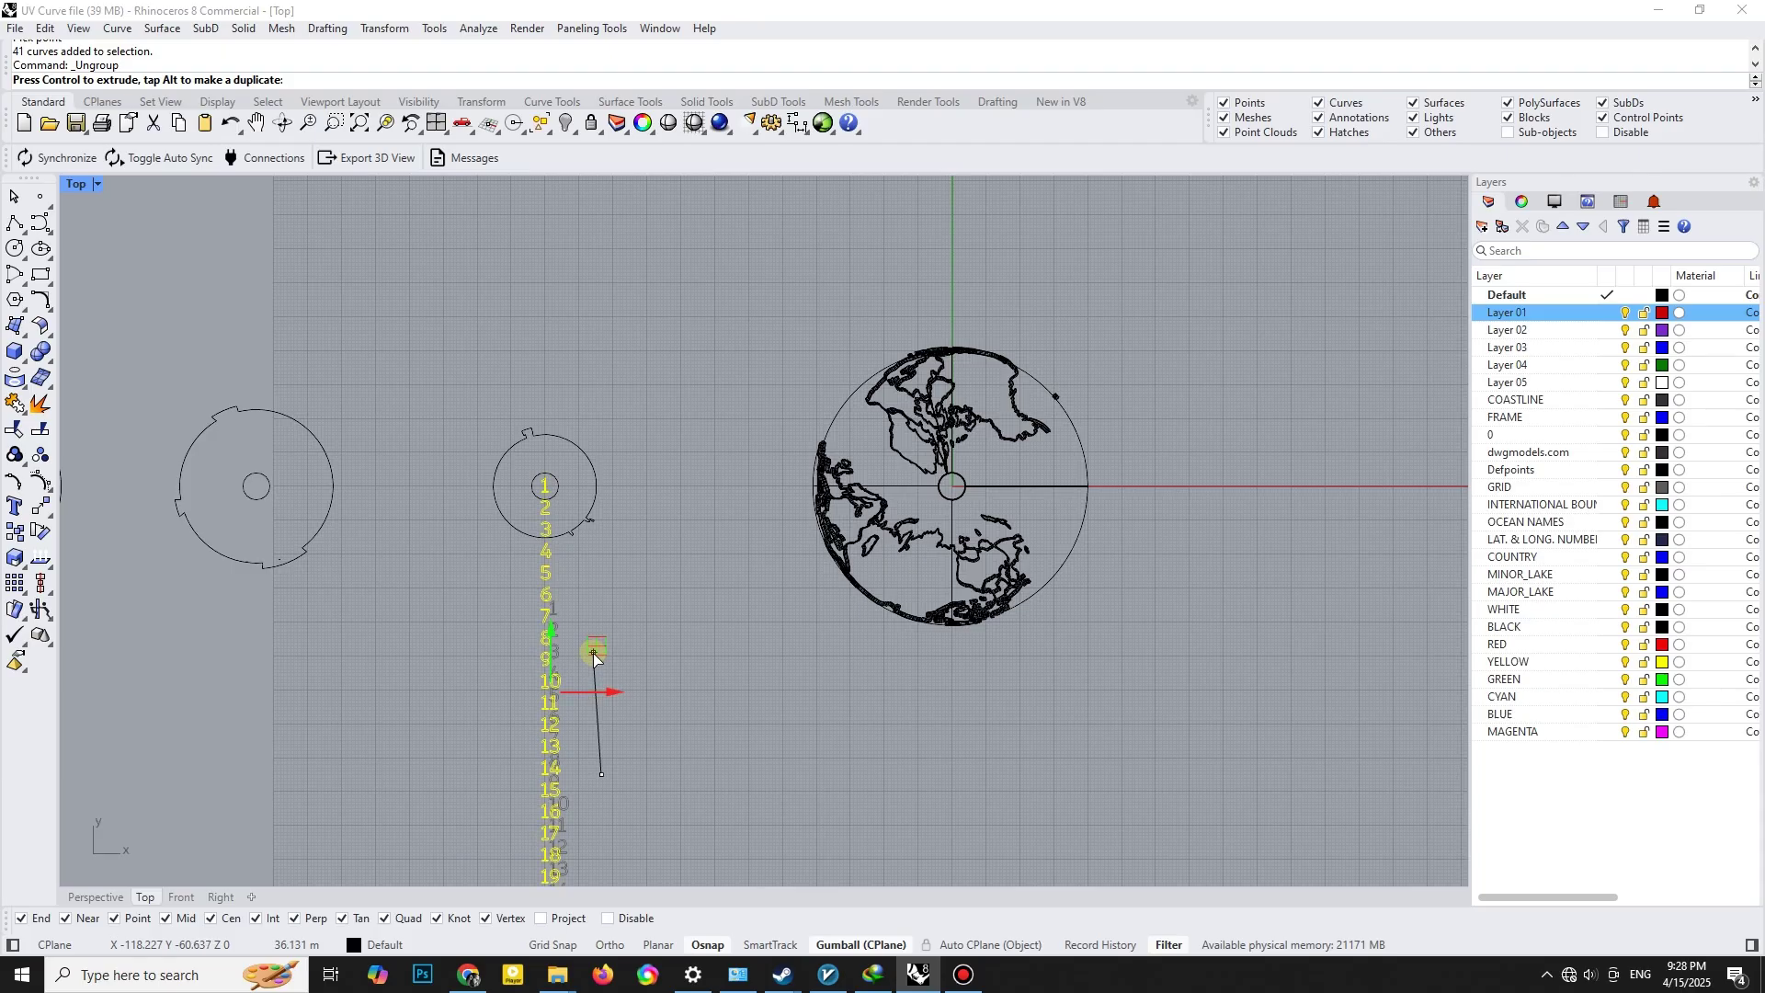
right_click(1518, 313)
click(1616, 398)
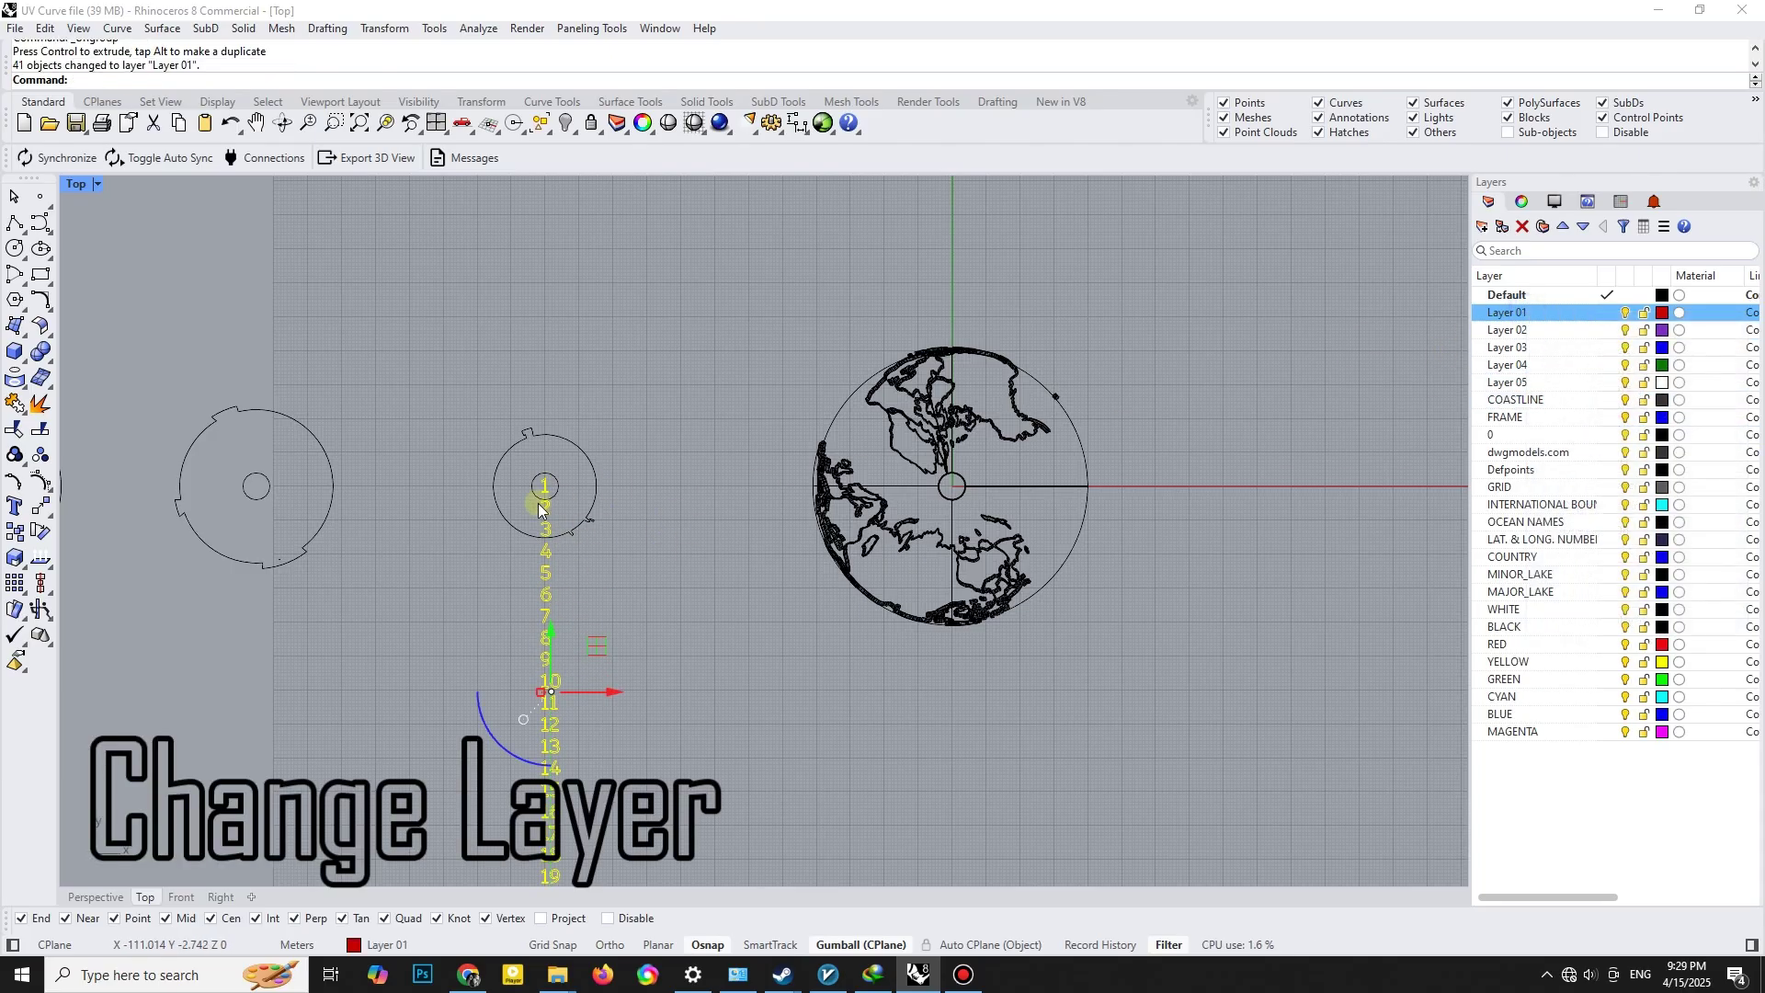
scroll(530, 493, up, 3)
scroll(828, 689, down, 3)
scroll(859, 738, up, 2)
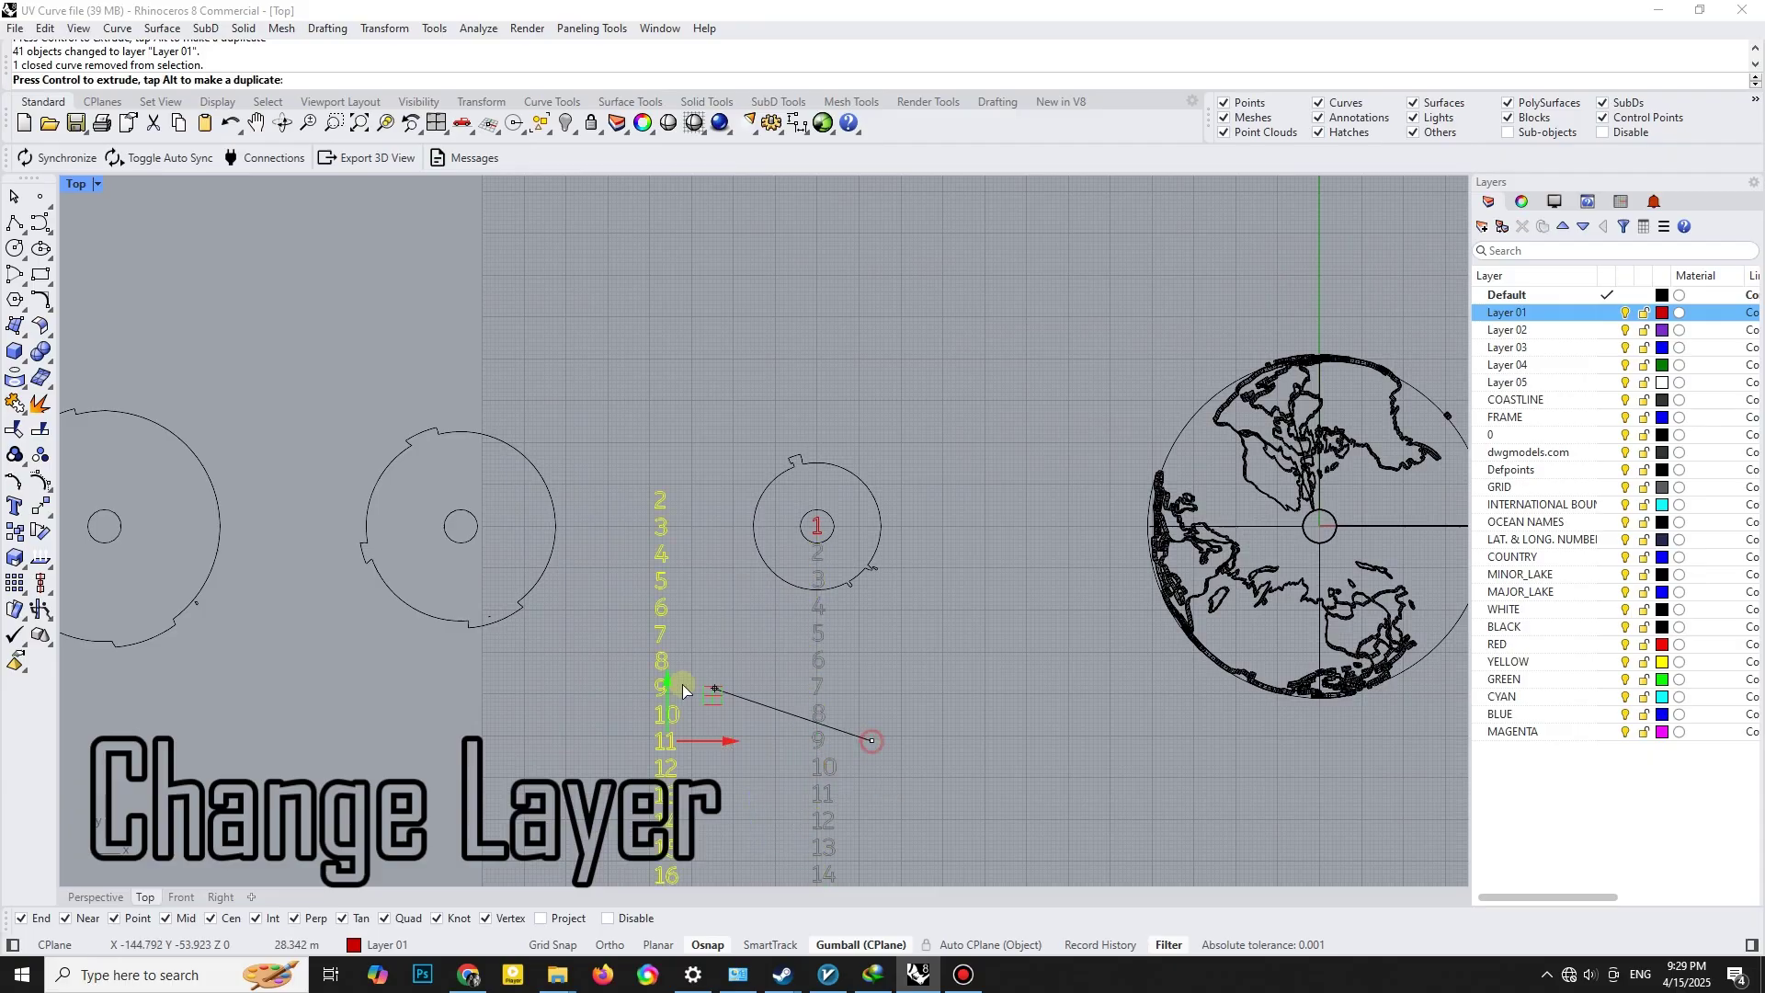
Drop the next numbers through 13 at their section centres, carrying the column leftward along the row.
drag(858, 737, 504, 713)
drag(874, 722, 524, 701)
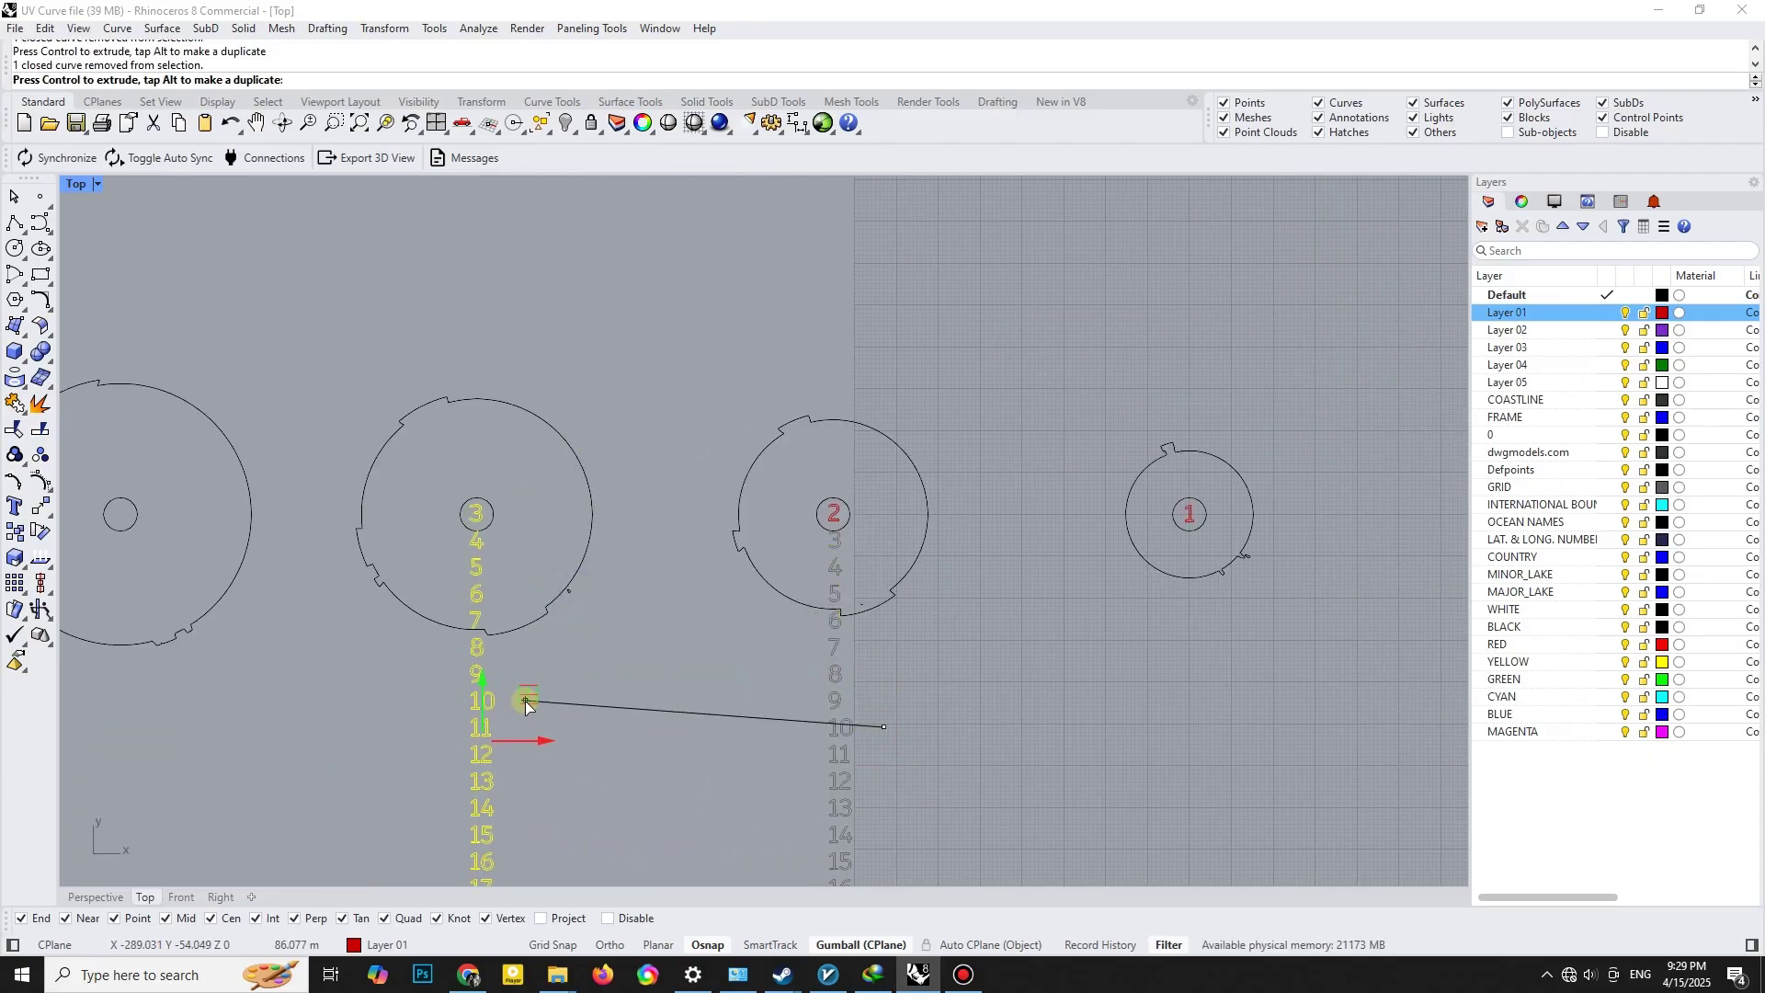
drag(906, 713, 562, 677)
mouse_move(1048, 679)
mouse_down()
mouse_move(697, 638)
mouse_move(336, 643)
mouse_up()
drag(1054, 644, 648, 637)
scroll(648, 637, up, 2)
right_drag(621, 552, 938, 552)
drag(966, 663, 532, 662)
drag(1109, 628, 673, 603)
right_drag(621, 552, 1186, 551)
mouse_move(1221, 619)
mouse_down()
mouse_move(740, 606)
mouse_move(353, 563)
mouse_up()
right_drag(345, 552, 1351, 569)
drag(1346, 603, 473, 553)
scroll(473, 553, up, 2)
Place numbers 14 to 19 each at the centre of its own contour section.
right_drag(1076, 473, 1420, 551)
drag(1420, 682, 588, 623)
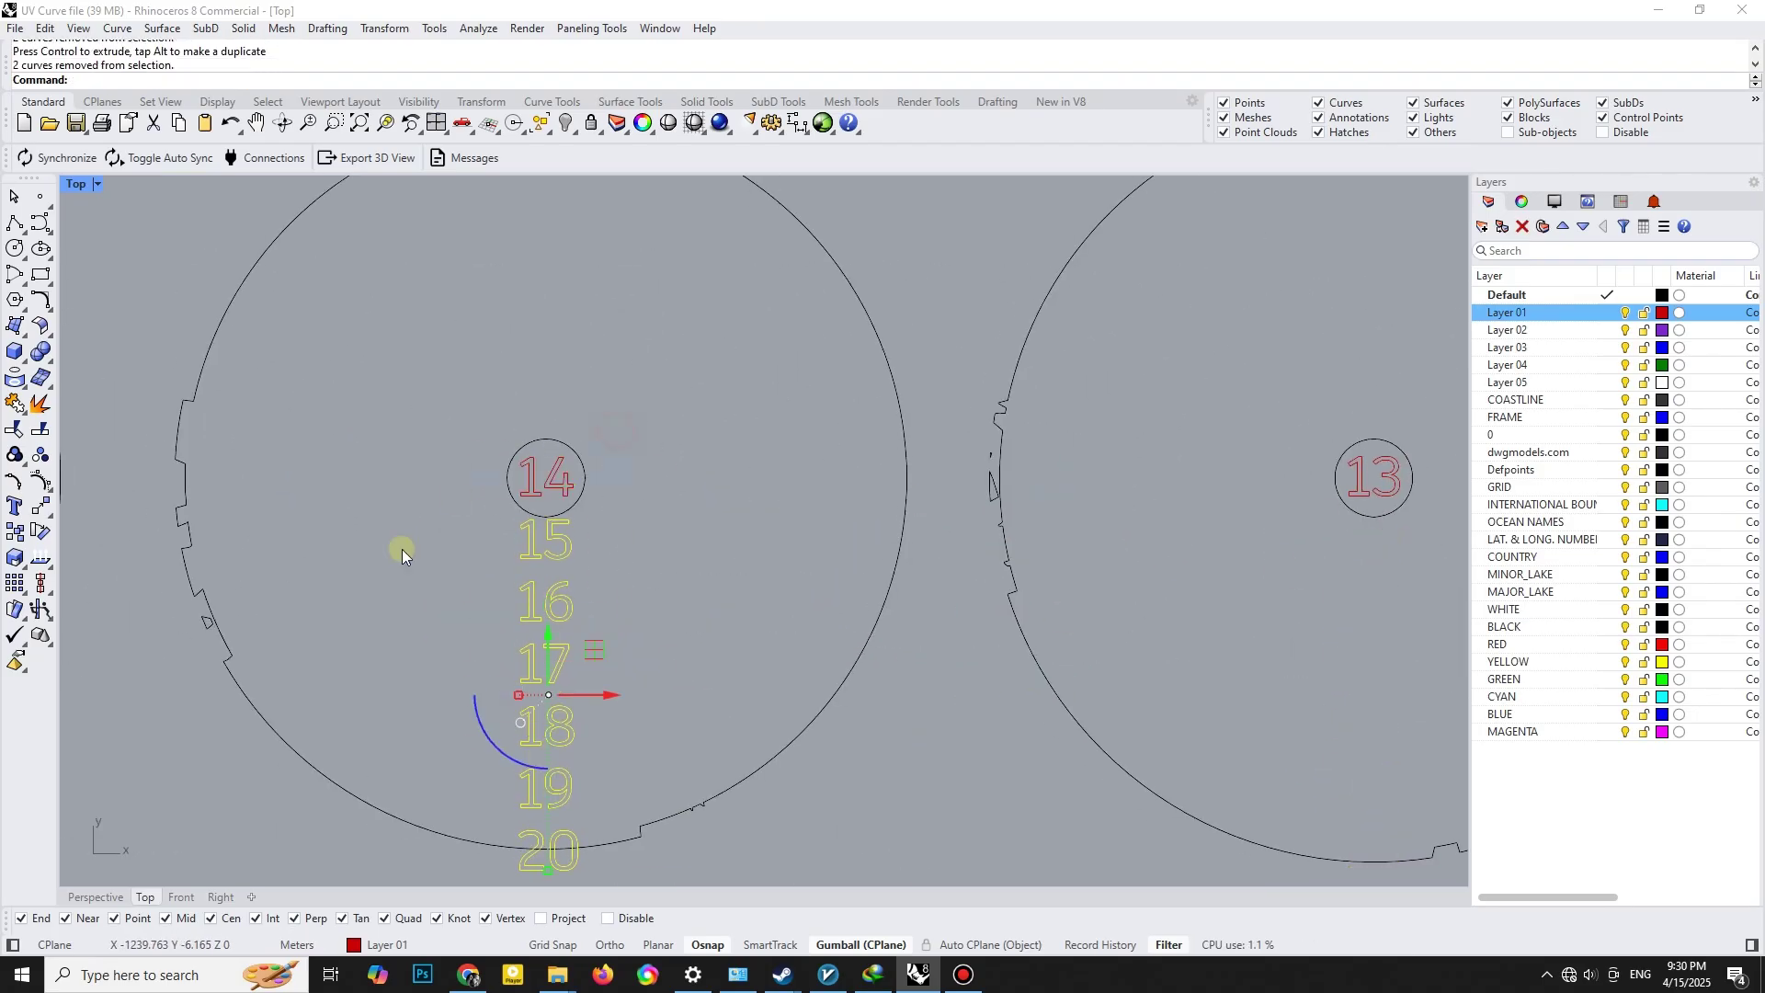
right_drag(620, 551, 1152, 551)
drag(1142, 611, 454, 564)
right_drag(414, 552, 1103, 553)
drag(1088, 558, 418, 505)
right_drag(418, 506, 1227, 505)
drag(1282, 565, 638, 511)
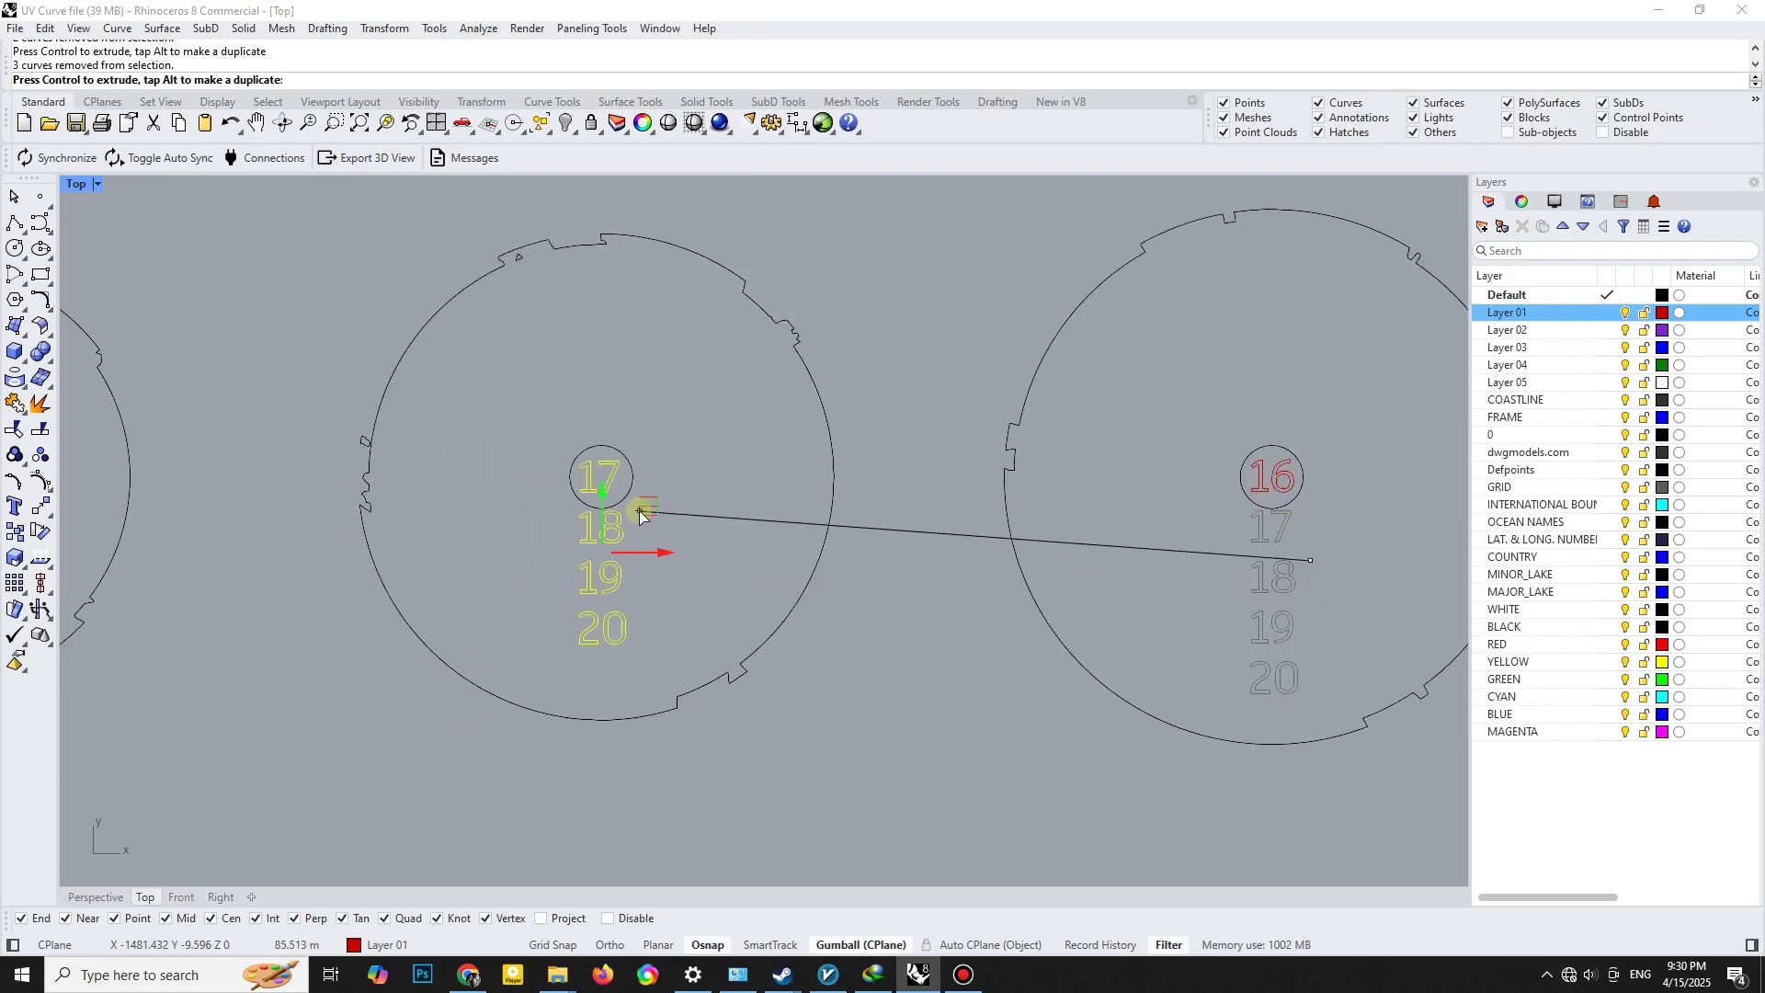
right_drag(637, 510, 1365, 510)
mouse_move(1379, 565)
mouse_down()
mouse_move(815, 511)
mouse_move(717, 481)
mouse_up()
right_drag(717, 480, 1364, 500)
drag(1364, 499, 648, 475)
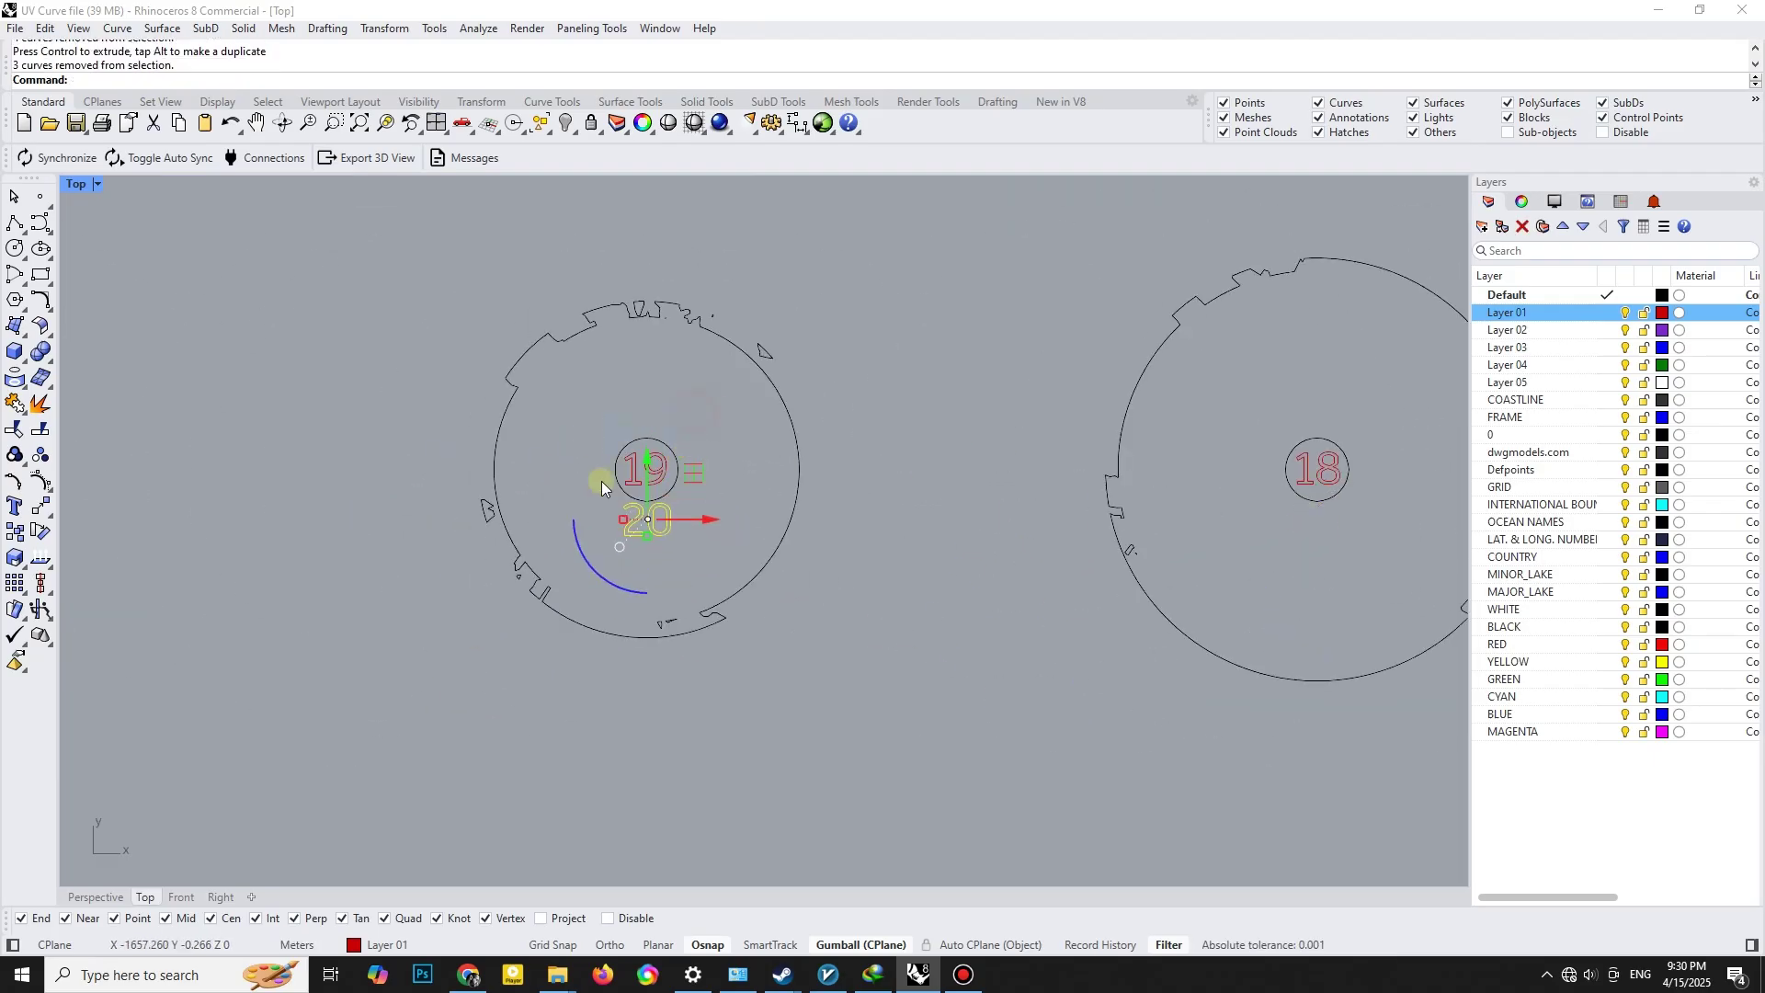
scroll(648, 476, down, 2)
scroll(808, 386, down, 3)
scroll(802, 522, down, 3)
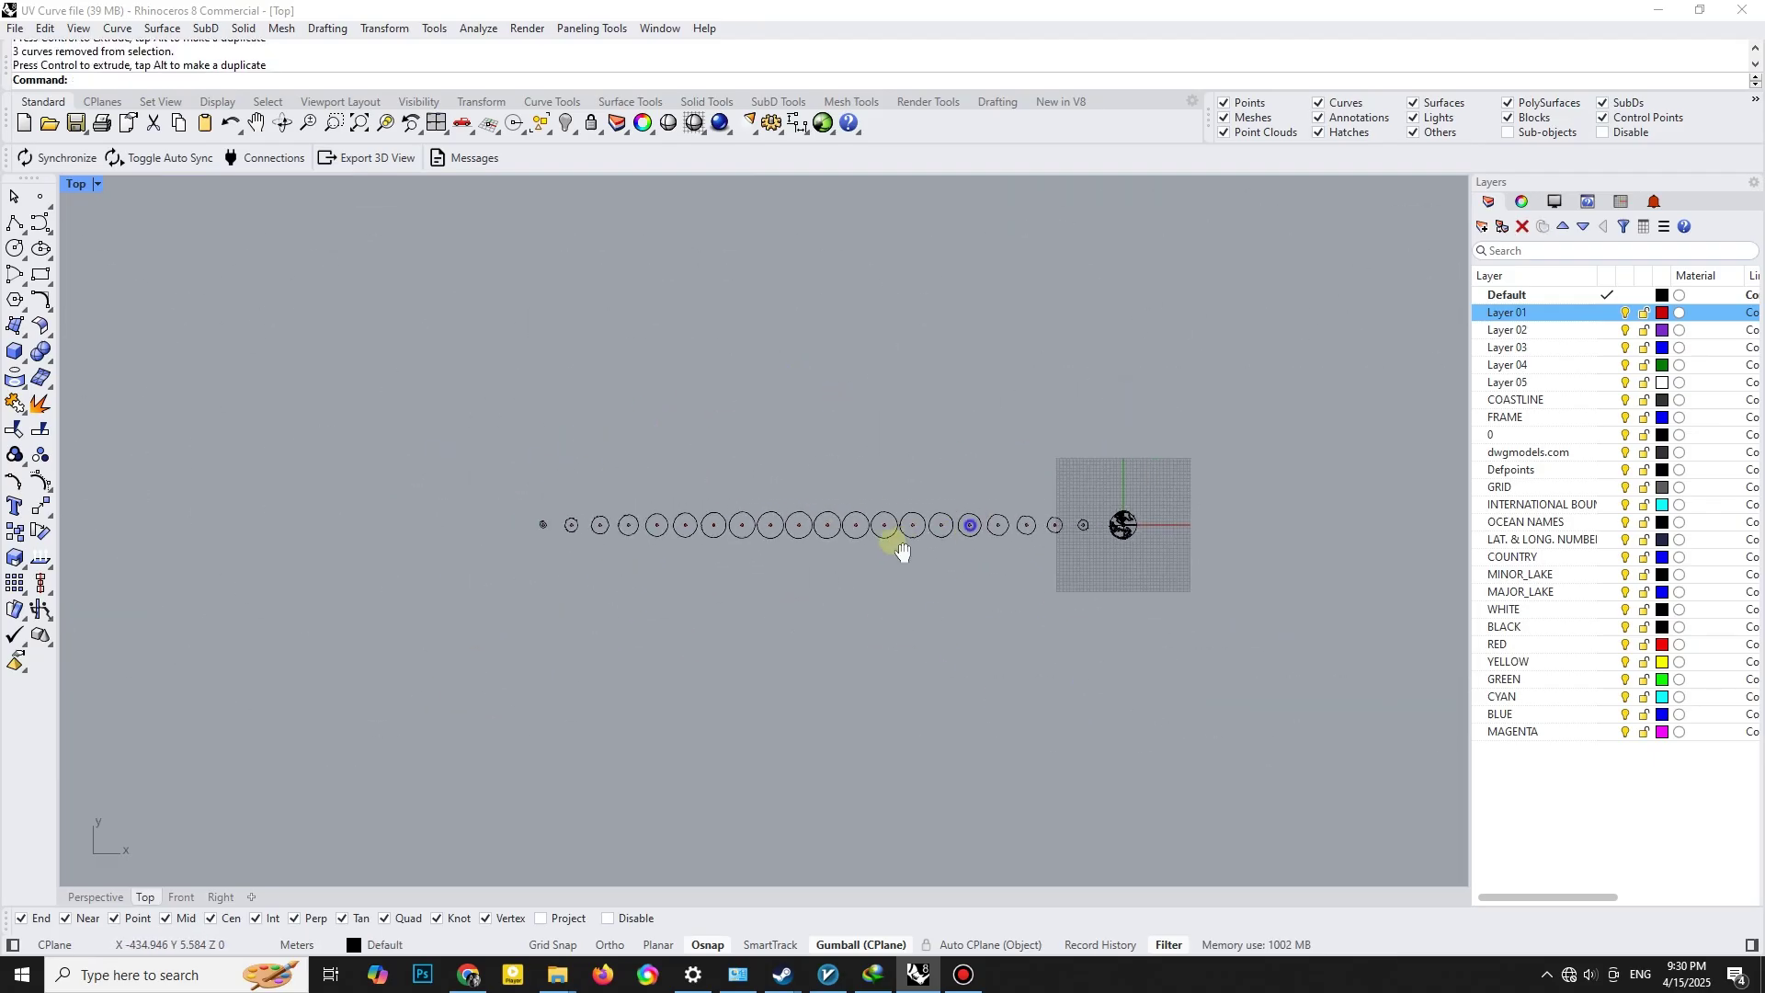
scroll(899, 552, down, 2)
Return to Perspective, briefly select the globe, and orbit to view the numbered row edge-on.
click(103, 898)
scroll(675, 656, down, 2)
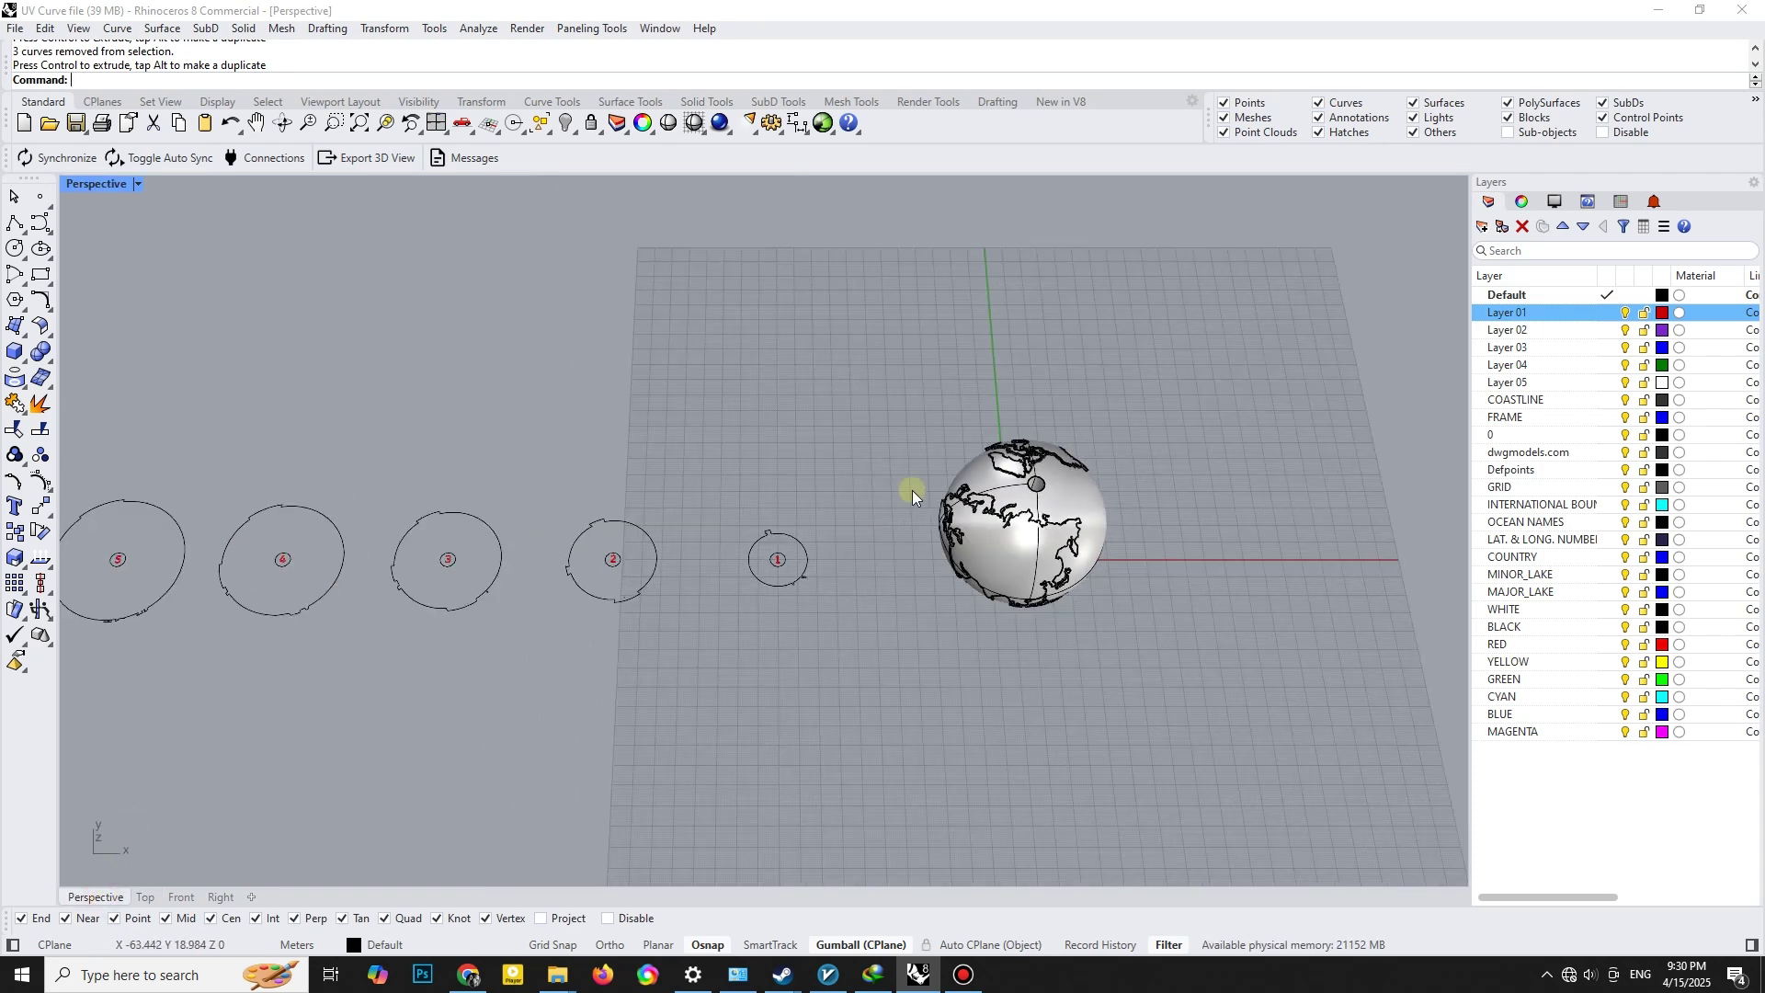
drag(926, 383, 1188, 659)
click(803, 377)
mouse_move(560, 521)
right_down()
mouse_move(717, 544)
mouse_move(464, 544)
mouse_move(394, 610)
mouse_move(910, 607)
mouse_move(1122, 580)
mouse_move(730, 551)
mouse_move(676, 566)
mouse_move(938, 637)
right_up()
scroll(435, 601, up, 3)
scroll(473, 588, up, 2)
scroll(472, 589, down, 5)
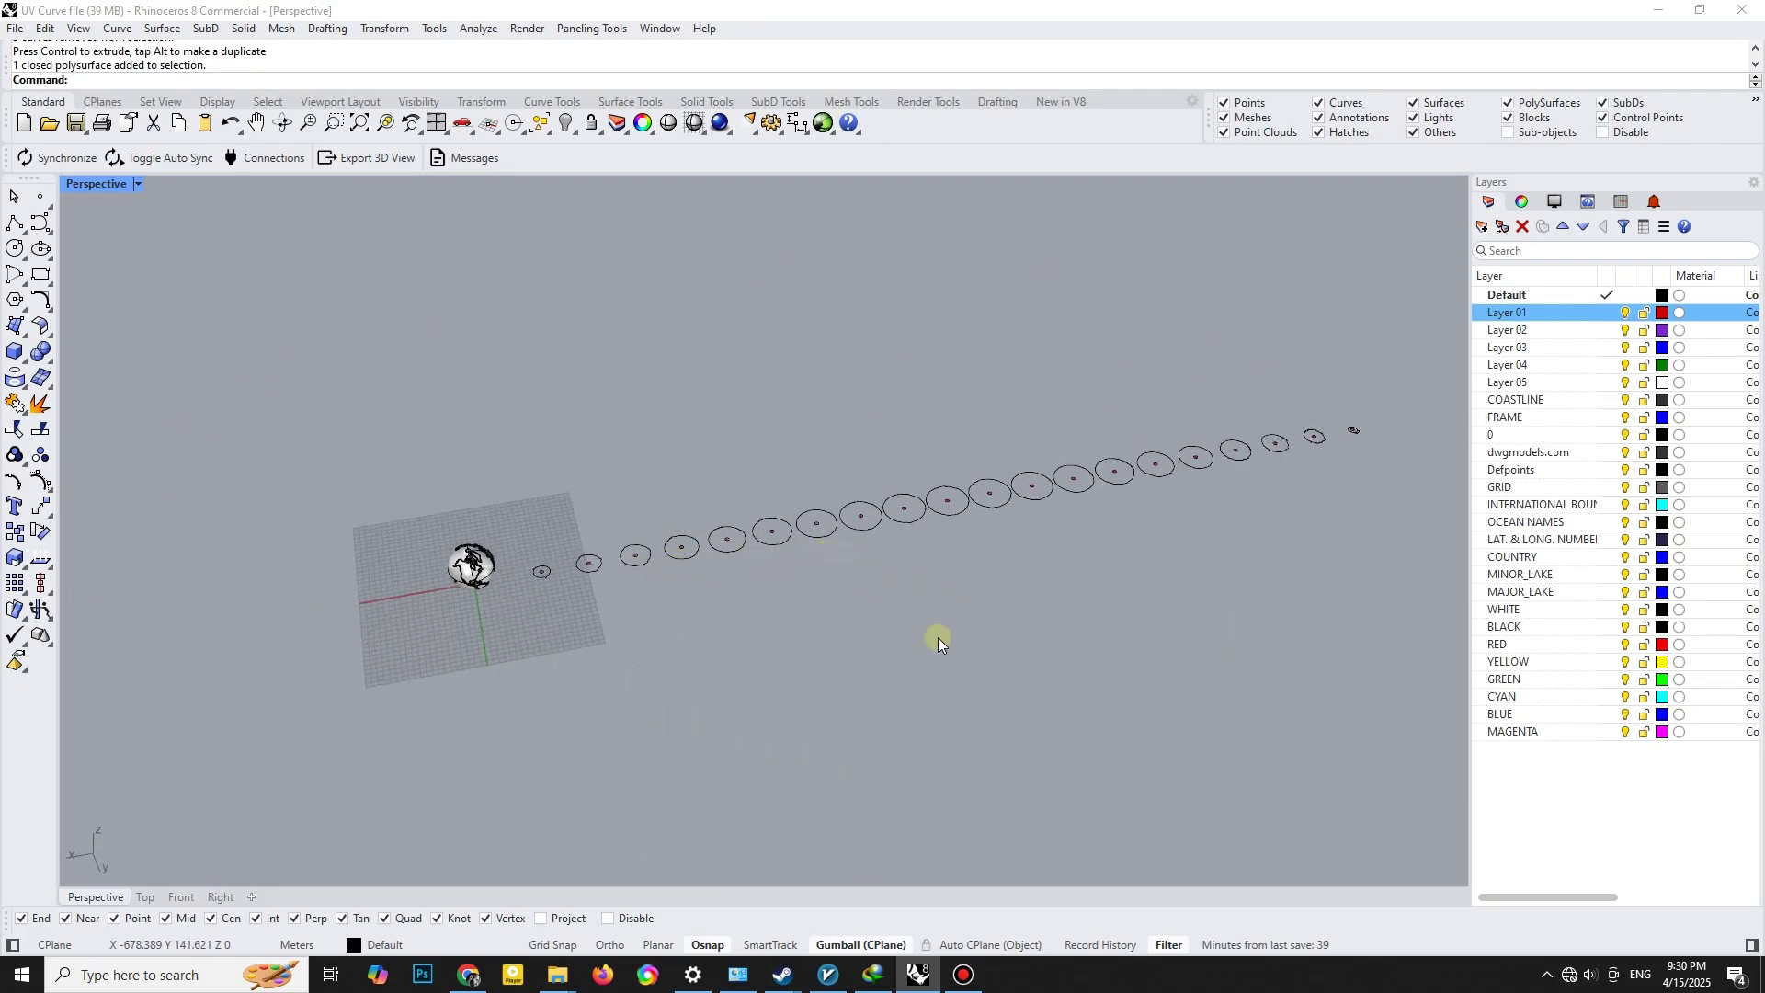